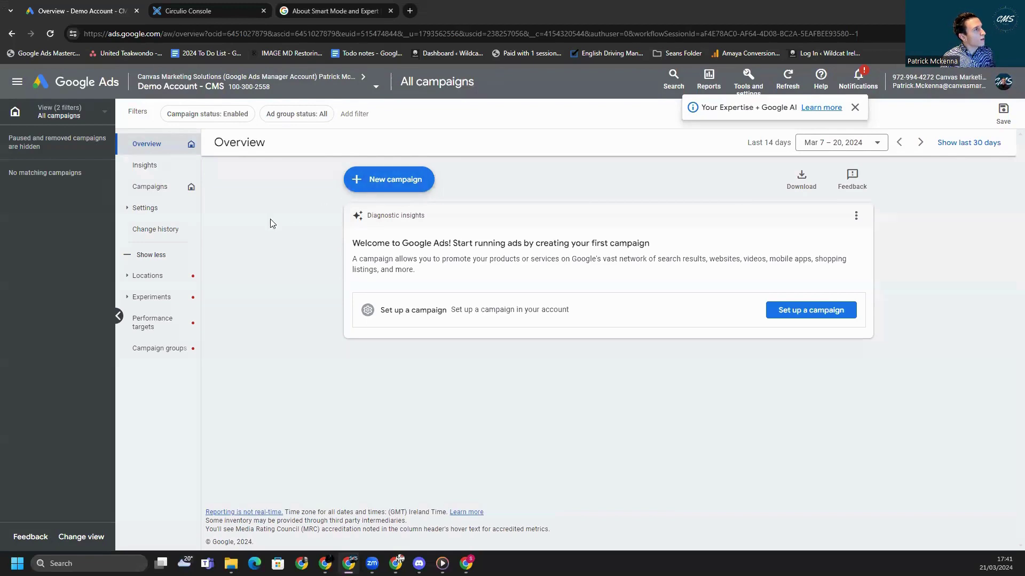
Open the account's campaign list.
{"action": "left_click", "coordinate": [165, 189]}
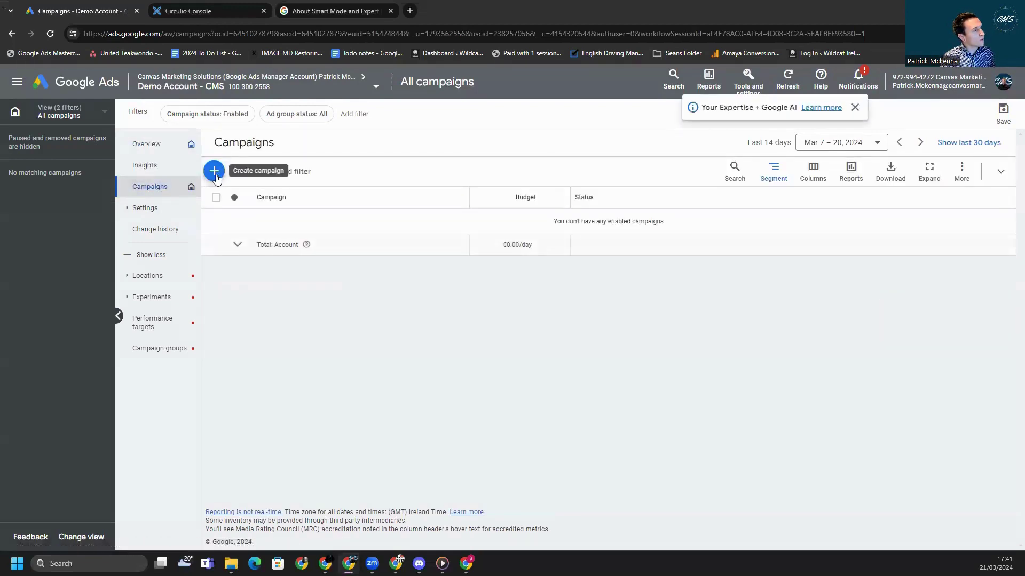
{"action": "left_click", "coordinate": [118, 318]}
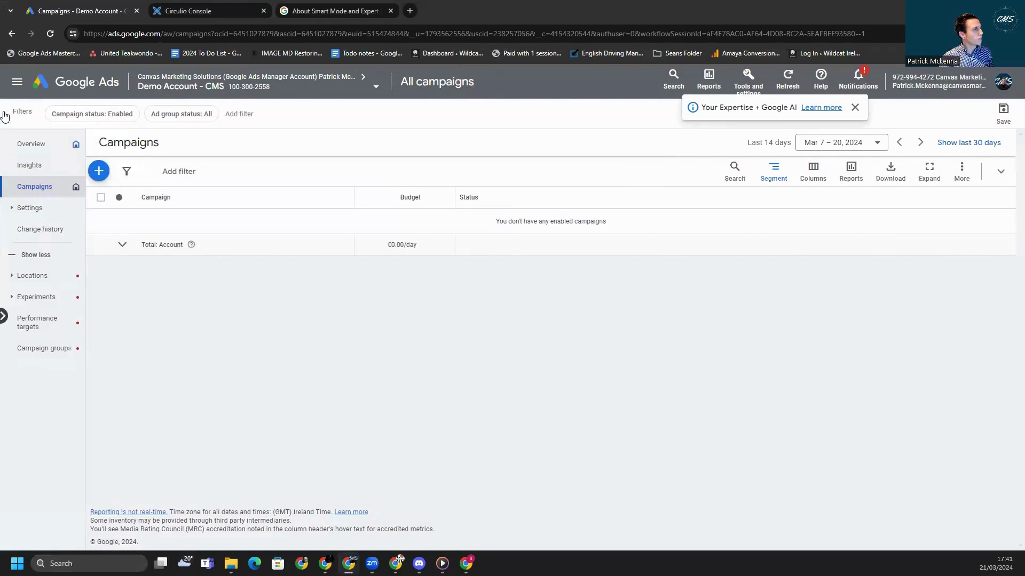
{"action": "left_click", "coordinate": [4, 318]}
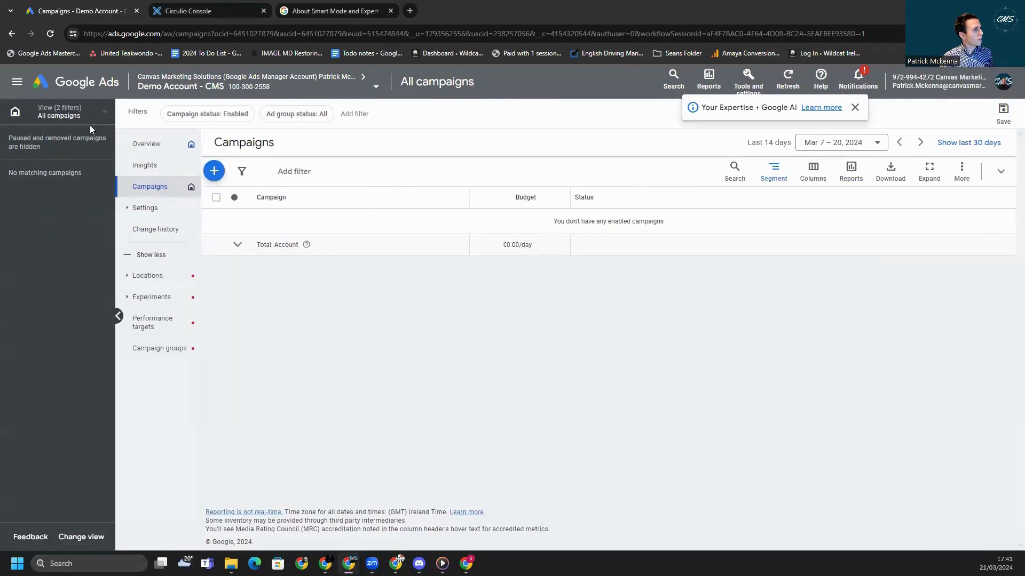
{"action": "left_click", "coordinate": [104, 113]}
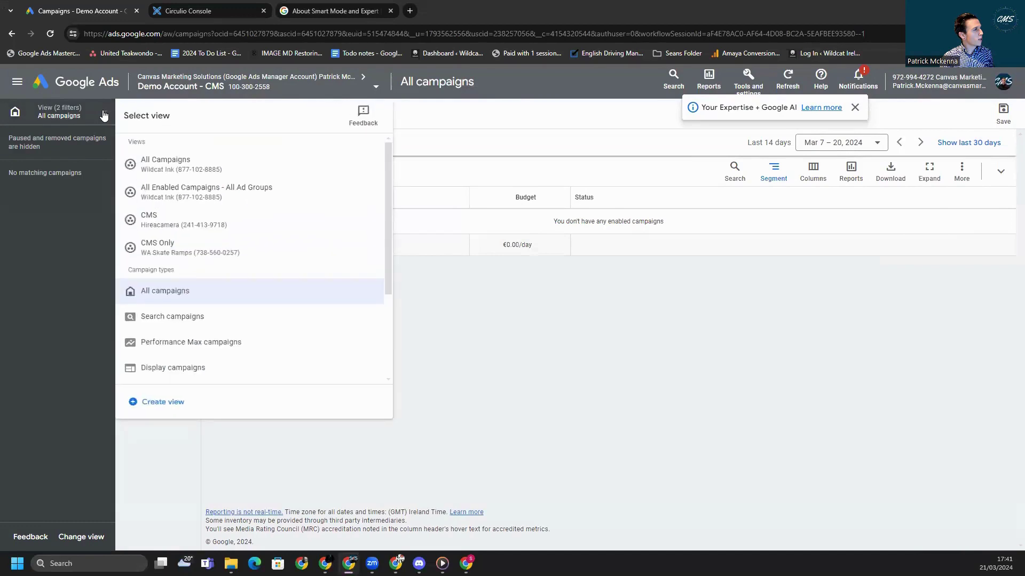
{"action": "left_click", "coordinate": [104, 114]}
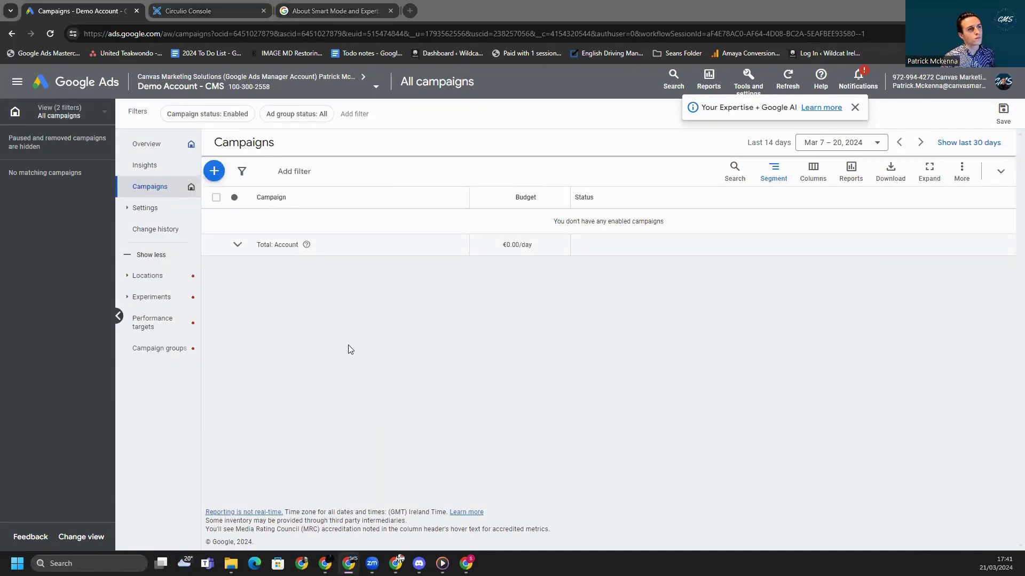
{"action": "left_click", "coordinate": [118, 316]}
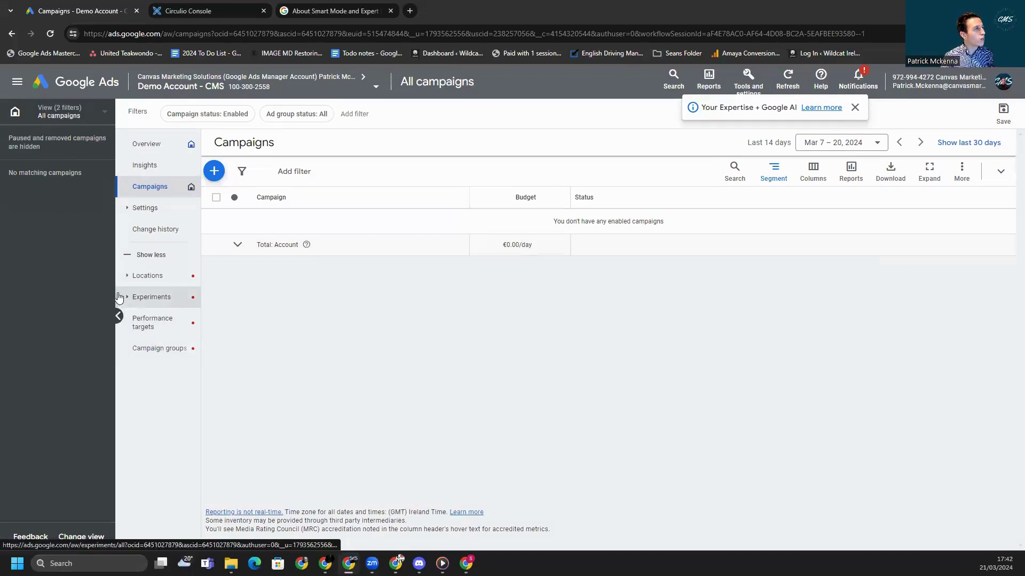
{"action": "left_click", "coordinate": [118, 315]}
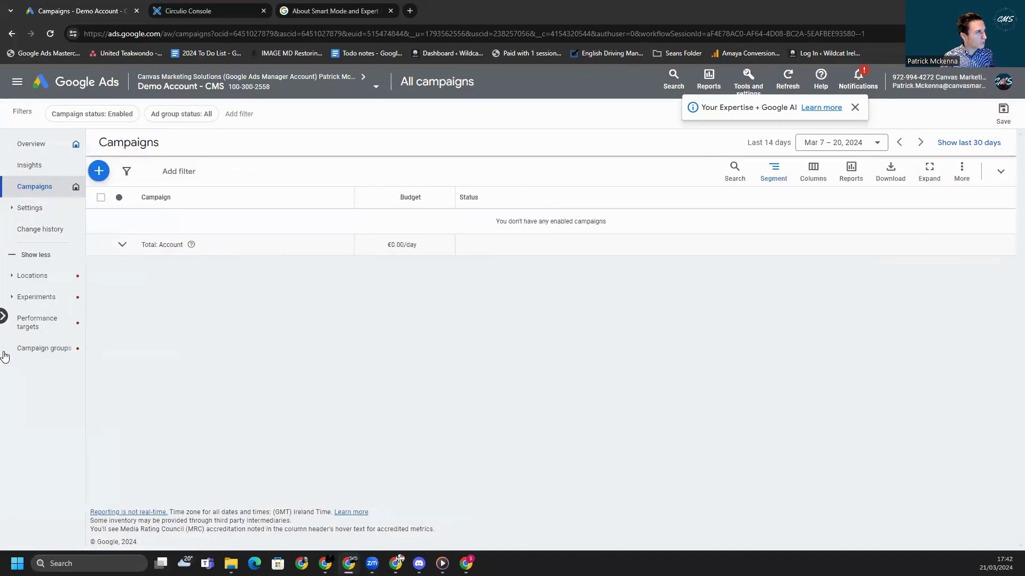
{"action": "left_click", "coordinate": [3, 317]}
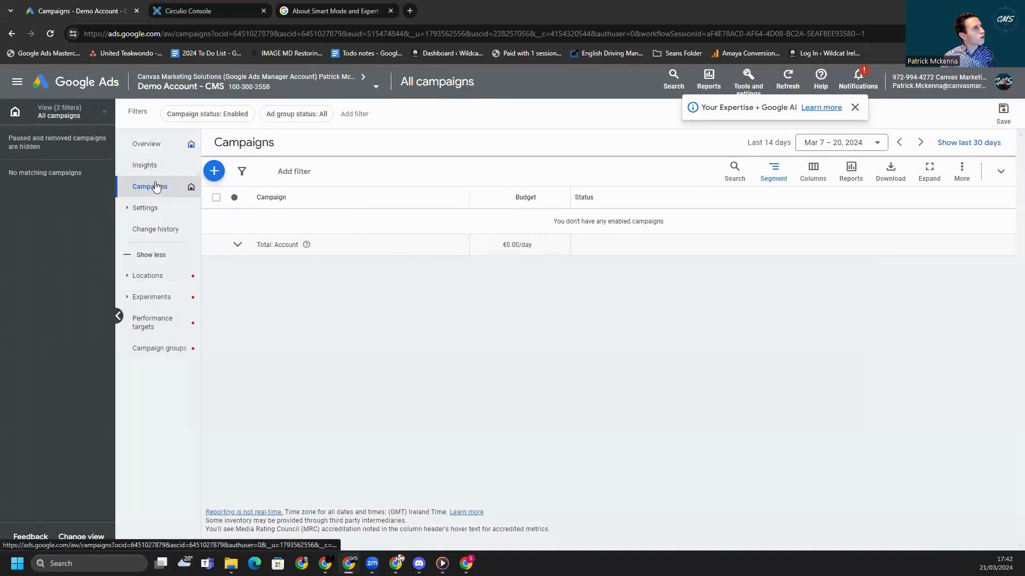
Start a new campaign and choose Leads as its objective.
{"action": "left_click", "coordinate": [215, 172]}
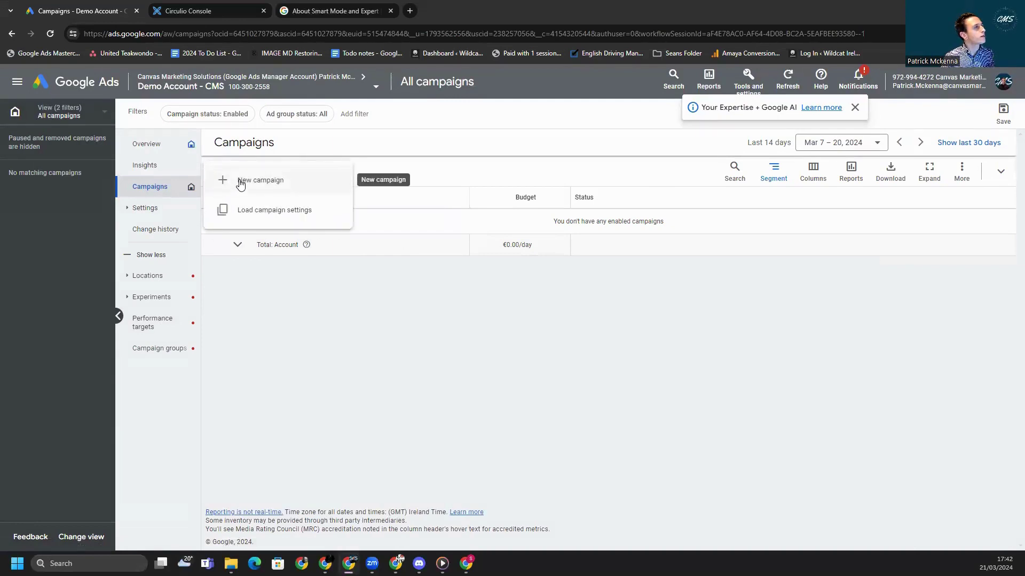
{"action": "left_click", "coordinate": [242, 181]}
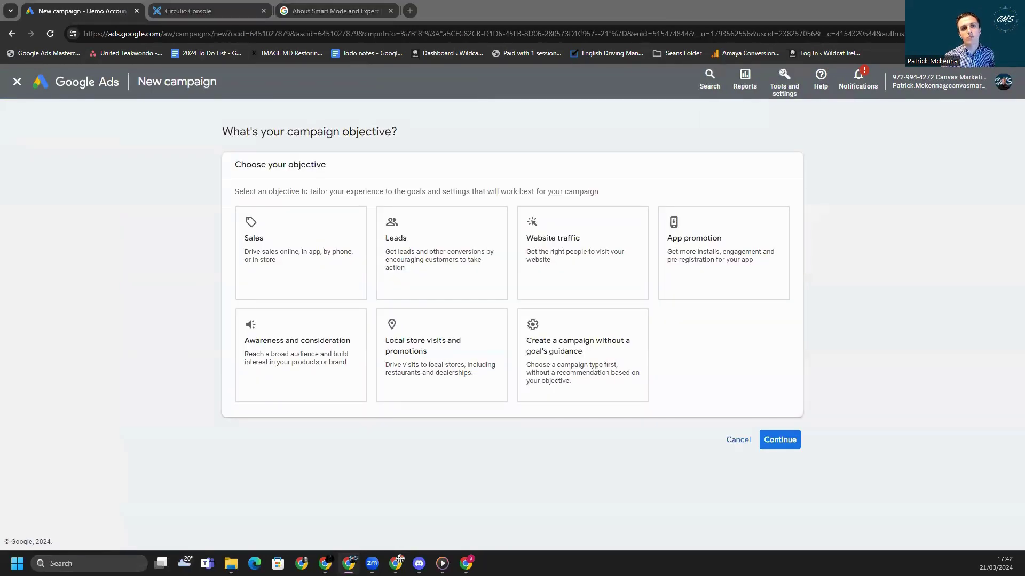
{"action": "left_click", "coordinate": [148, 239]}
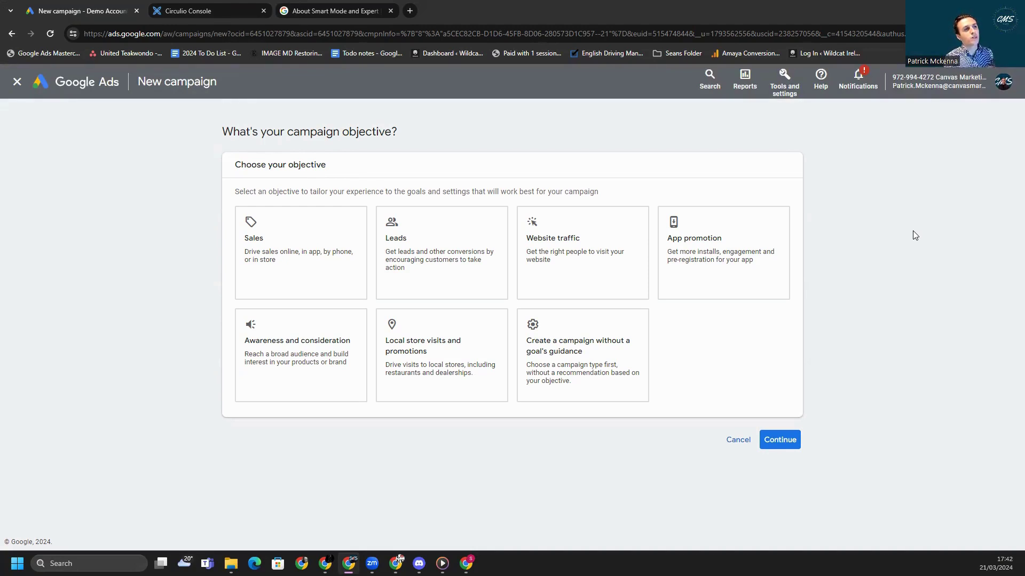
{"action": "left_click", "coordinate": [254, 261]}
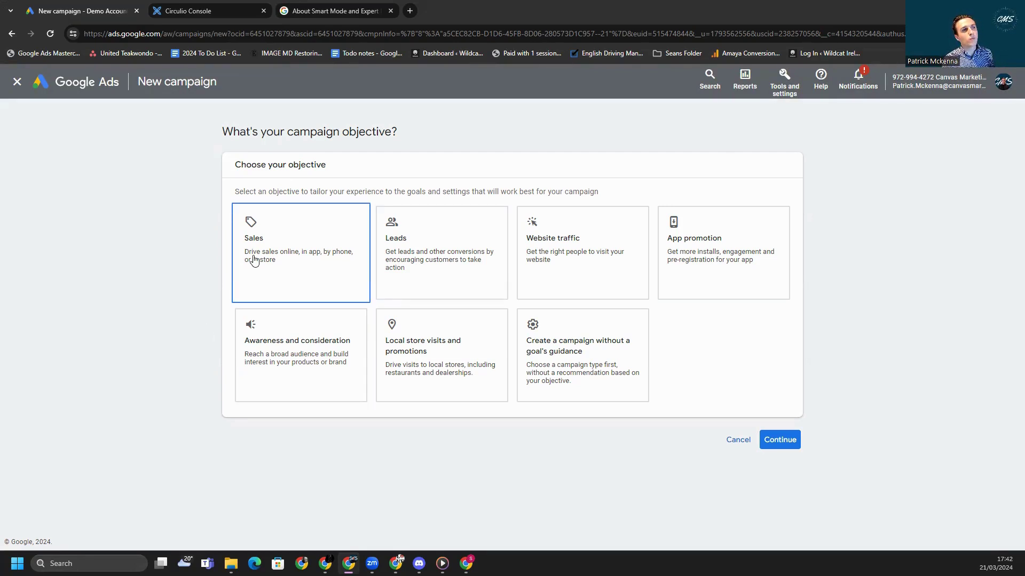
{"action": "left_click", "coordinate": [400, 263]}
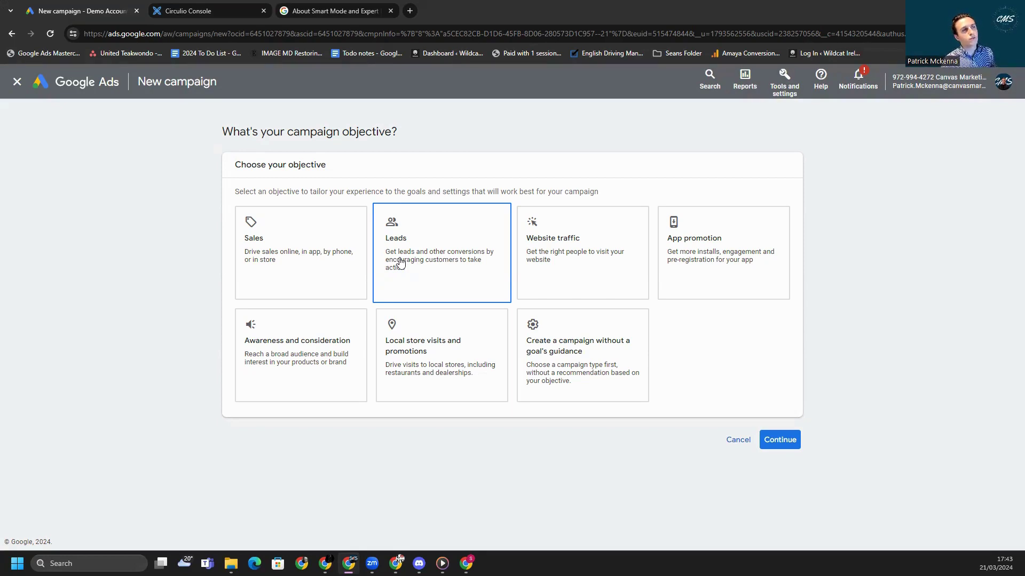
{"action": "left_click", "coordinate": [434, 247]}
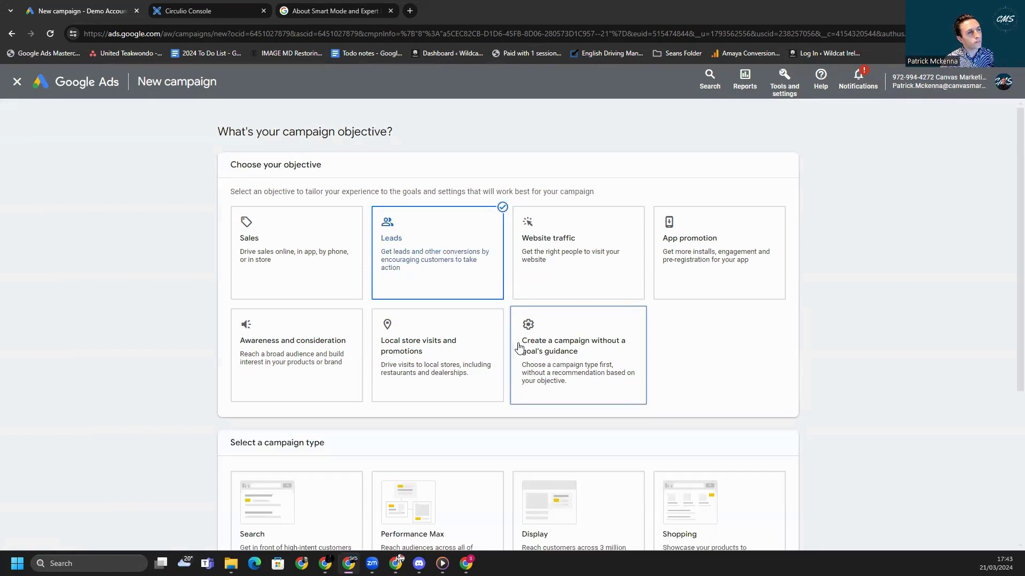
Select Search as the campaign type.
{"action": "scroll", "coordinate": [425, 252], "scroll_direction": "down", "scroll_amount": 4}
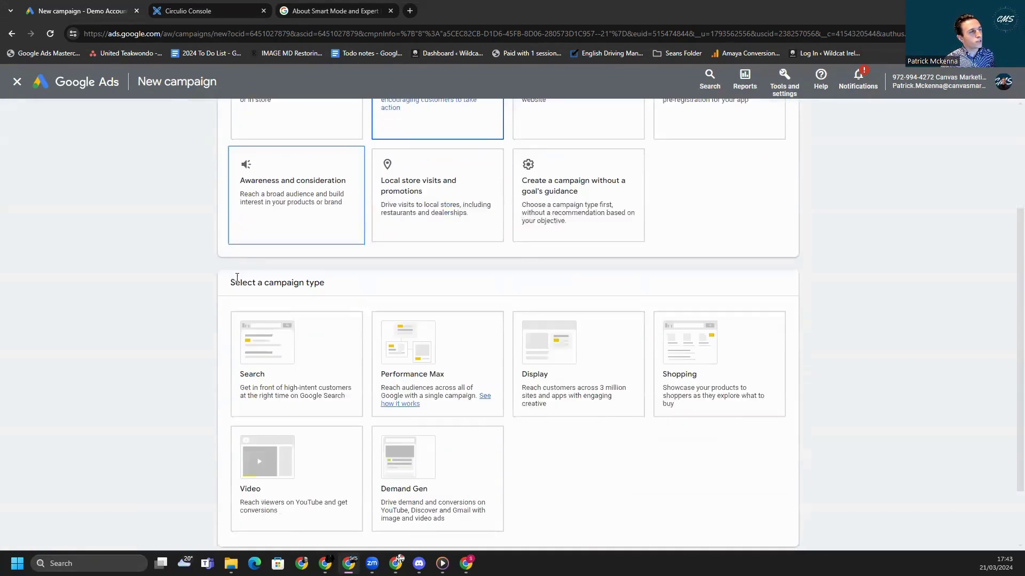
{"action": "left_click", "coordinate": [248, 326]}
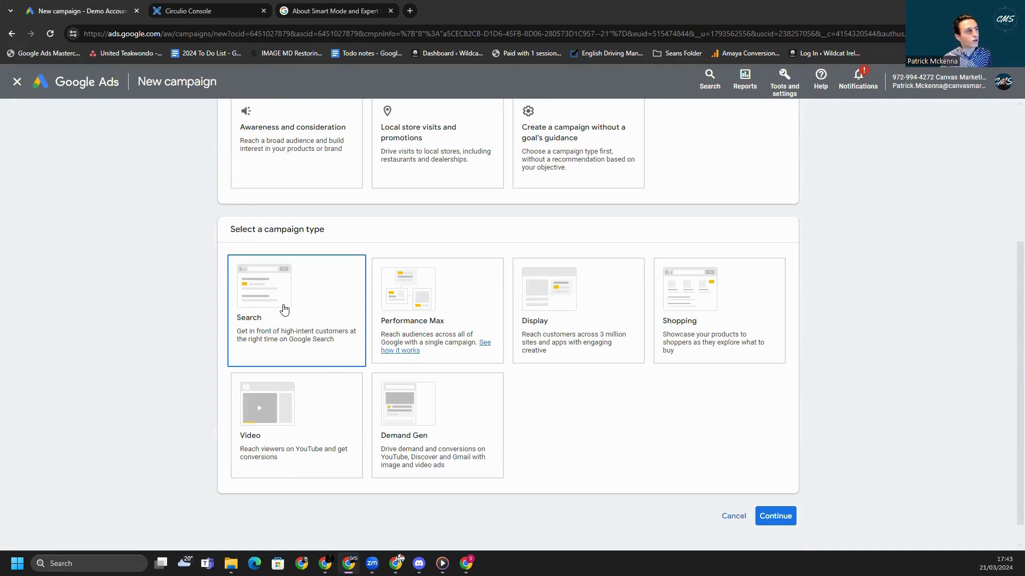
{"action": "left_click", "coordinate": [311, 302]}
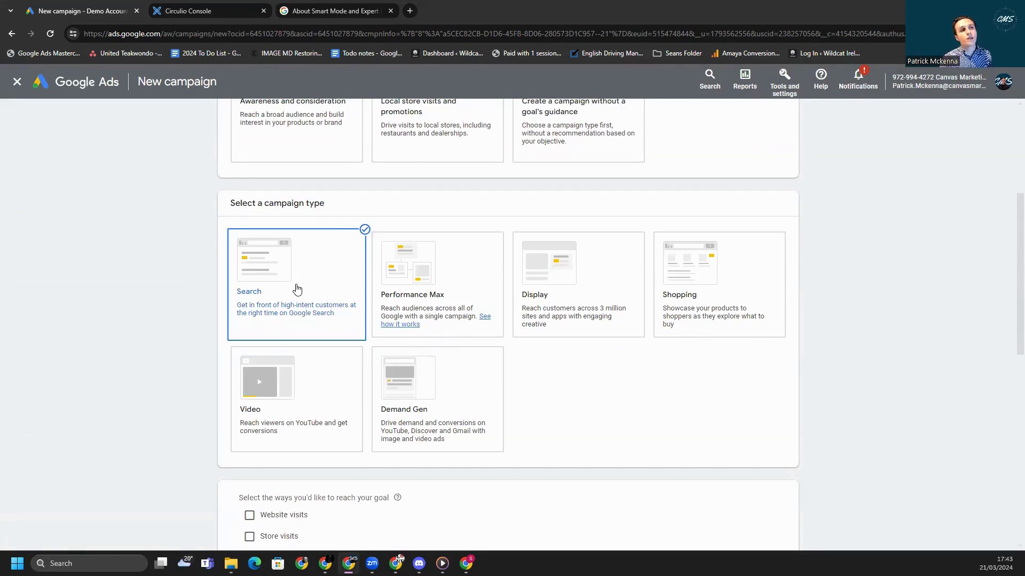
Enable website visits as the way to reach the goal, with canvasmarketingsolutions.com as the business website.
{"action": "scroll", "coordinate": [199, 304], "scroll_direction": "down", "scroll_amount": 4}
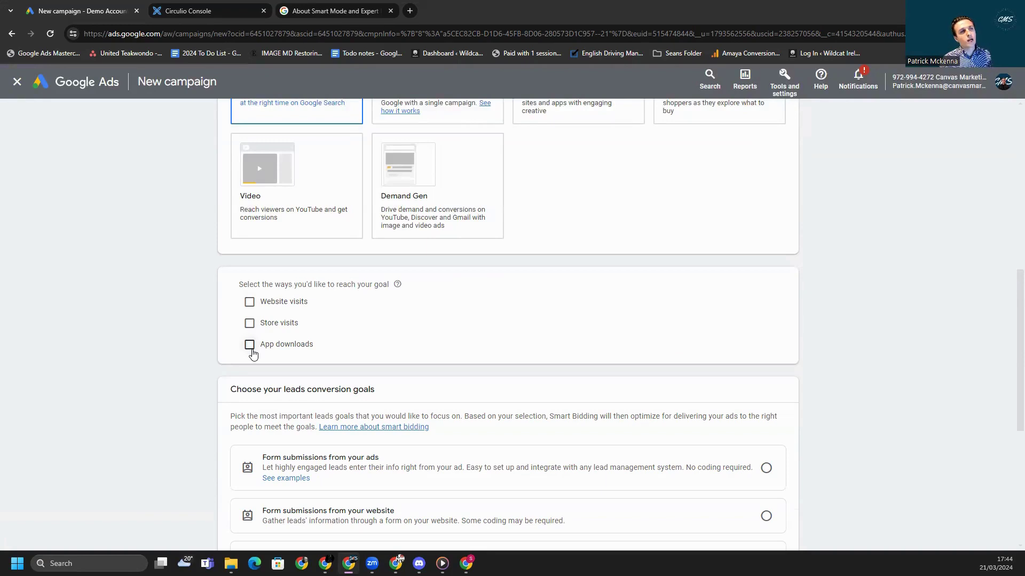
{"action": "left_click", "coordinate": [250, 303]}
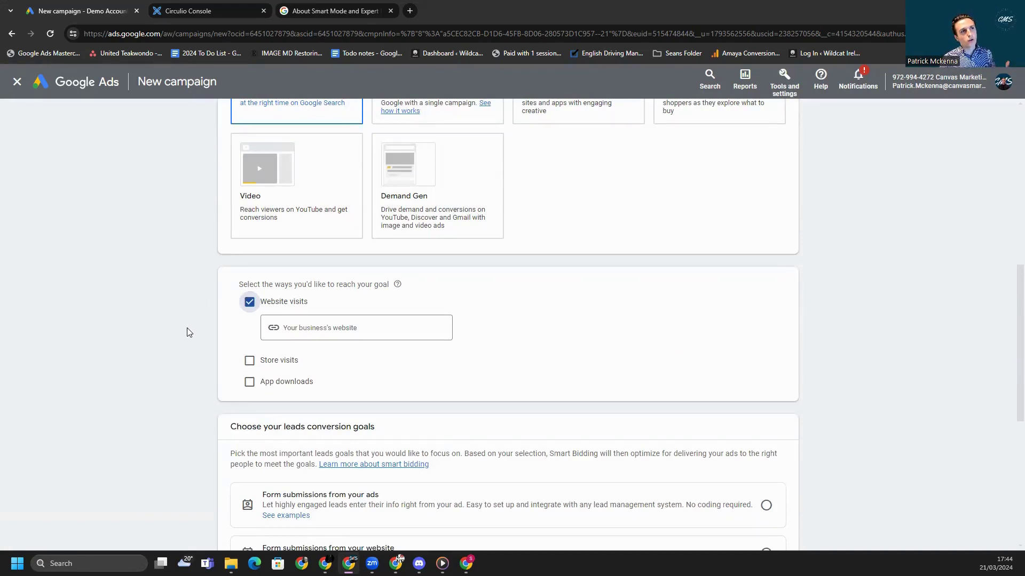
{"action": "left_click", "coordinate": [336, 327]}
{"action": "type", "text": "canva"}
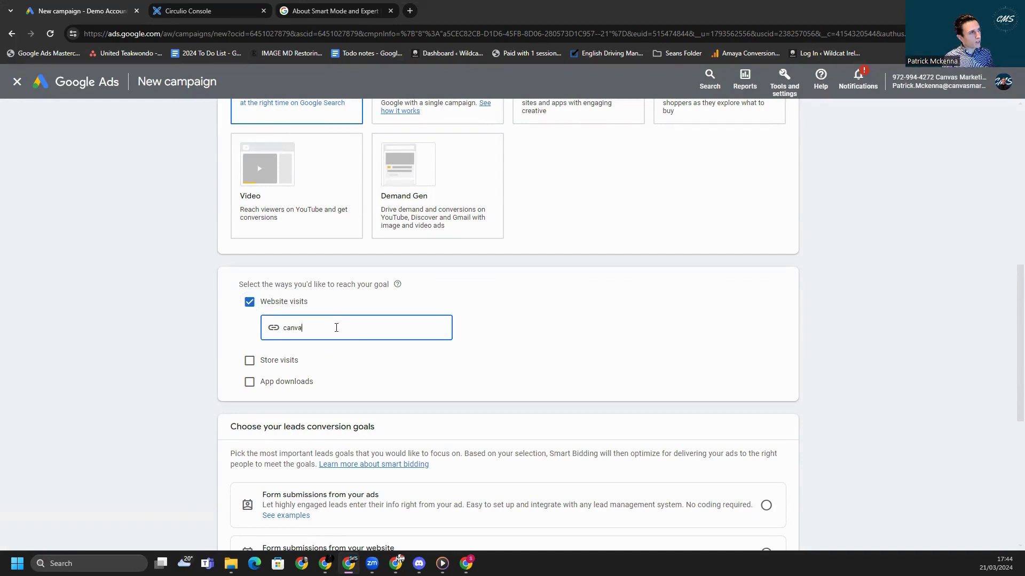
{"action": "type", "text": "smarketingsolu"}
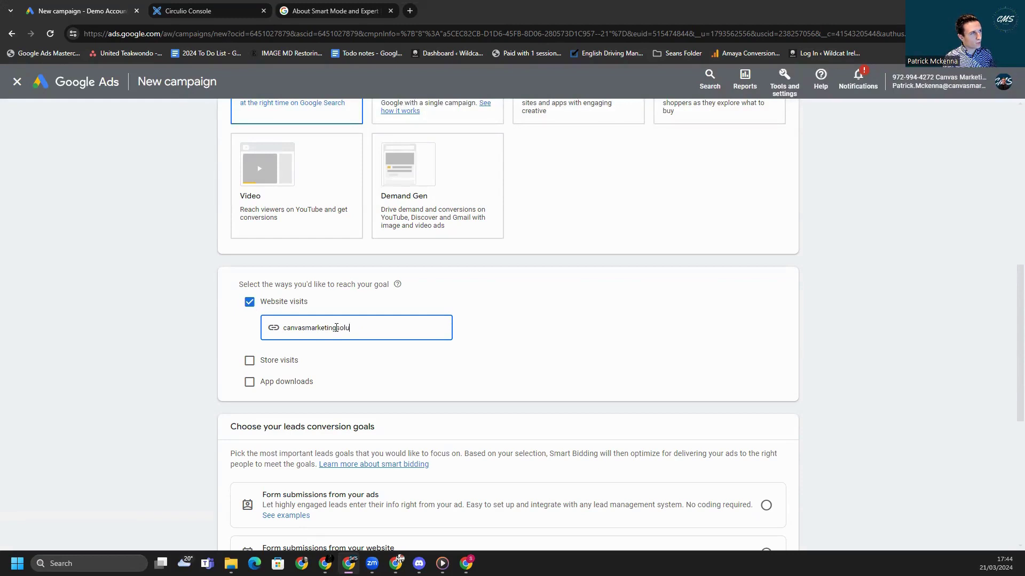
{"action": "type", "text": "tions.com"}
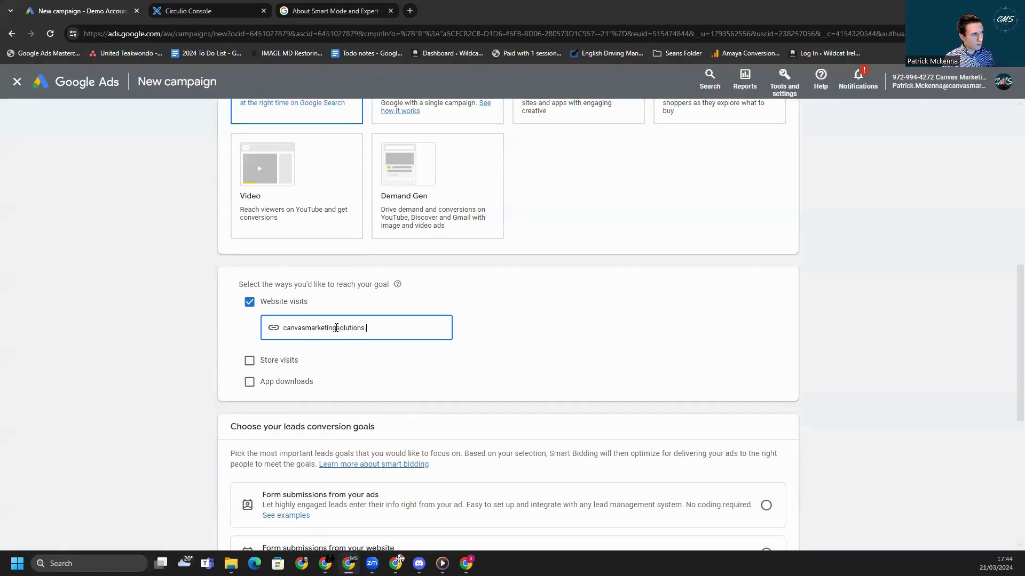
{"action": "left_click", "coordinate": [160, 335]}
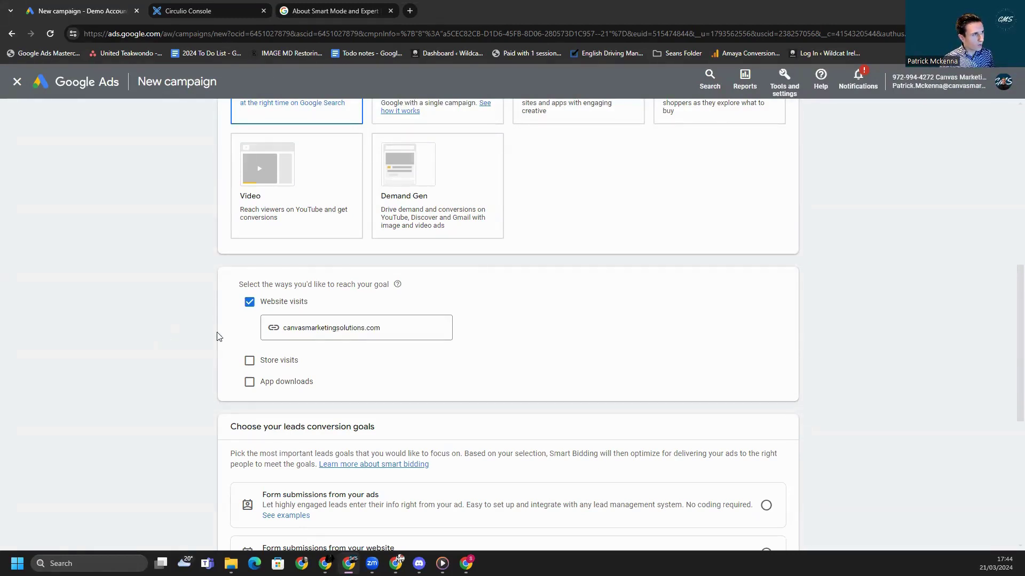
{"action": "left_click", "coordinate": [296, 327]}
{"action": "left_click", "coordinate": [210, 330]}
Try the leads conversion goals in turn: form submissions from ads, form submissions from the website, phone calls from ads, and sign up.
{"action": "scroll", "coordinate": [210, 329], "scroll_direction": "down", "scroll_amount": 1}
{"action": "scroll", "coordinate": [210, 333], "scroll_direction": "down", "scroll_amount": 1}
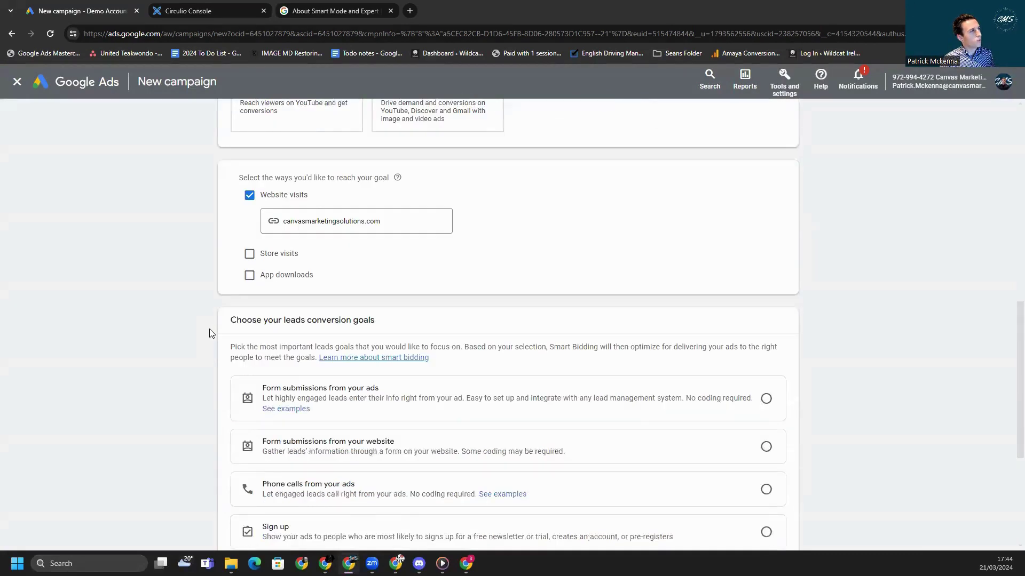
{"action": "scroll", "coordinate": [212, 333], "scroll_direction": "down", "scroll_amount": 1}
{"action": "scroll", "coordinate": [211, 333], "scroll_direction": "down", "scroll_amount": 1}
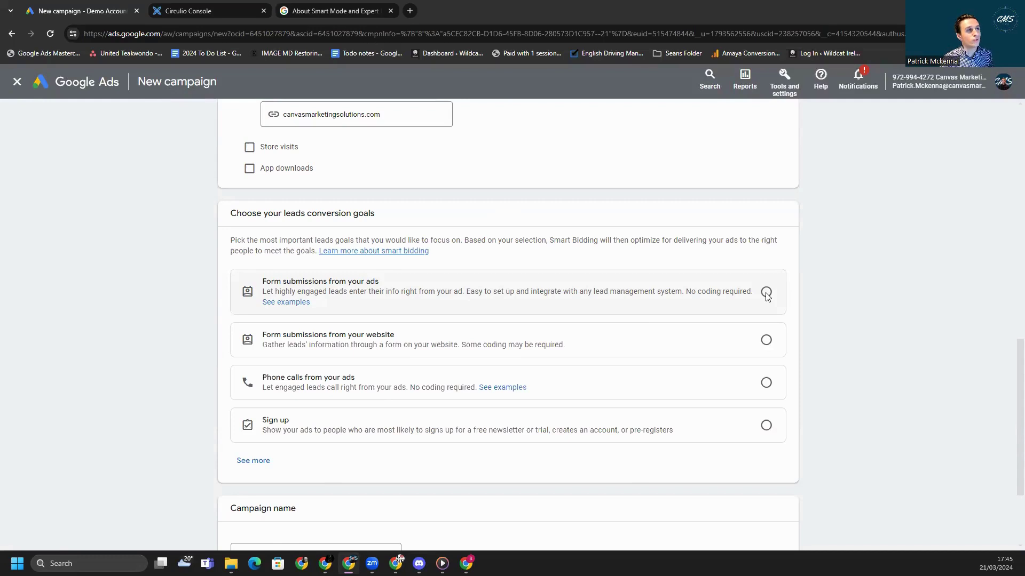
{"action": "left_click", "coordinate": [765, 293]}
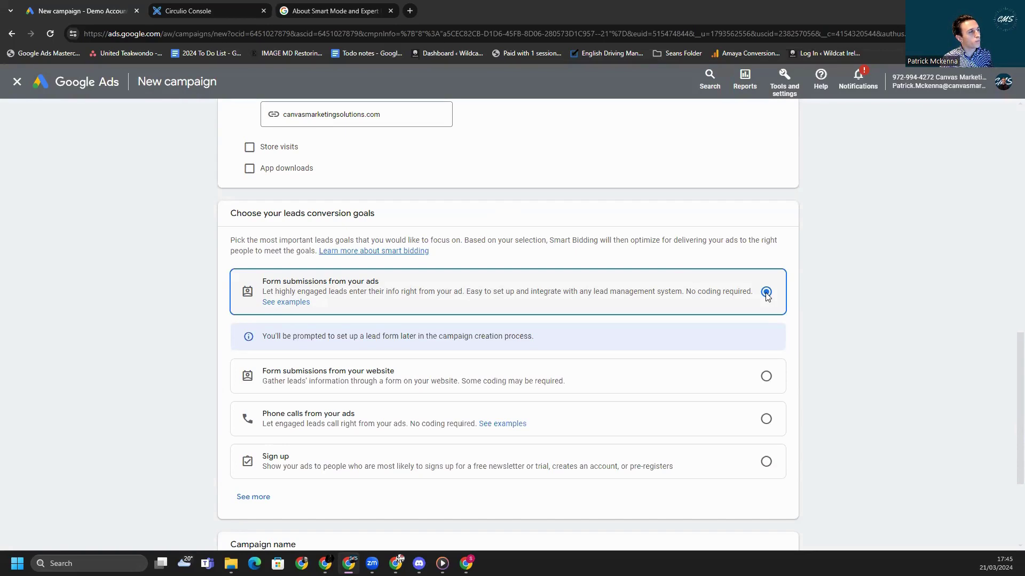
{"action": "scroll", "coordinate": [767, 297], "scroll_direction": "down", "scroll_amount": 1}
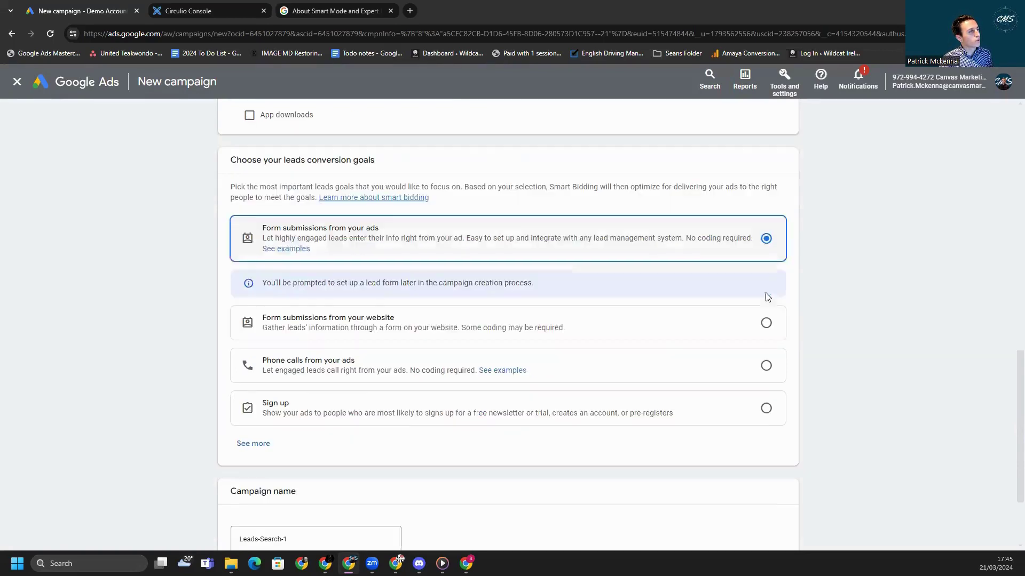
{"action": "left_click", "coordinate": [766, 323]}
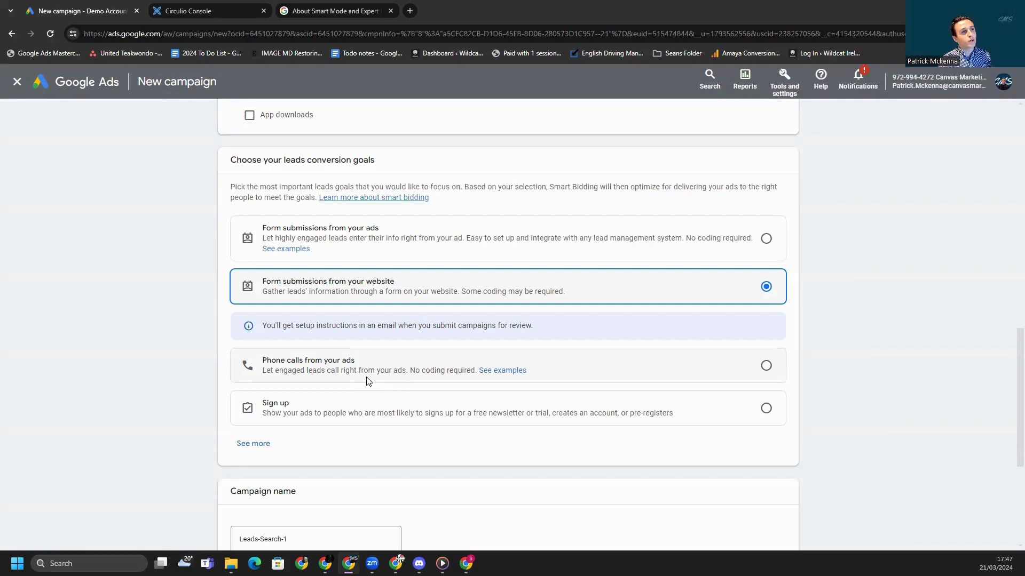
{"action": "scroll", "coordinate": [373, 342], "scroll_direction": "down", "scroll_amount": 1}
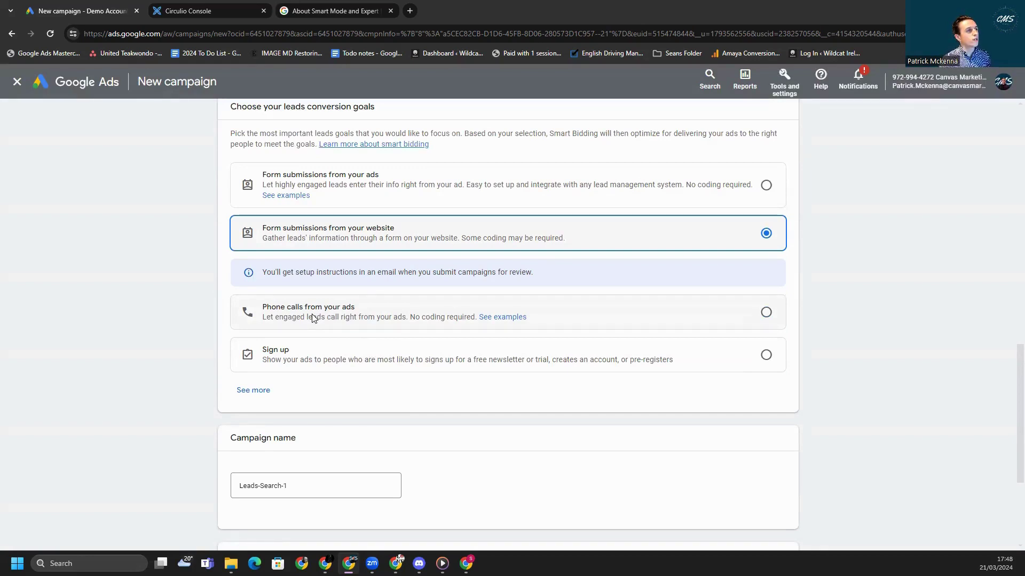
{"action": "left_click", "coordinate": [765, 313]}
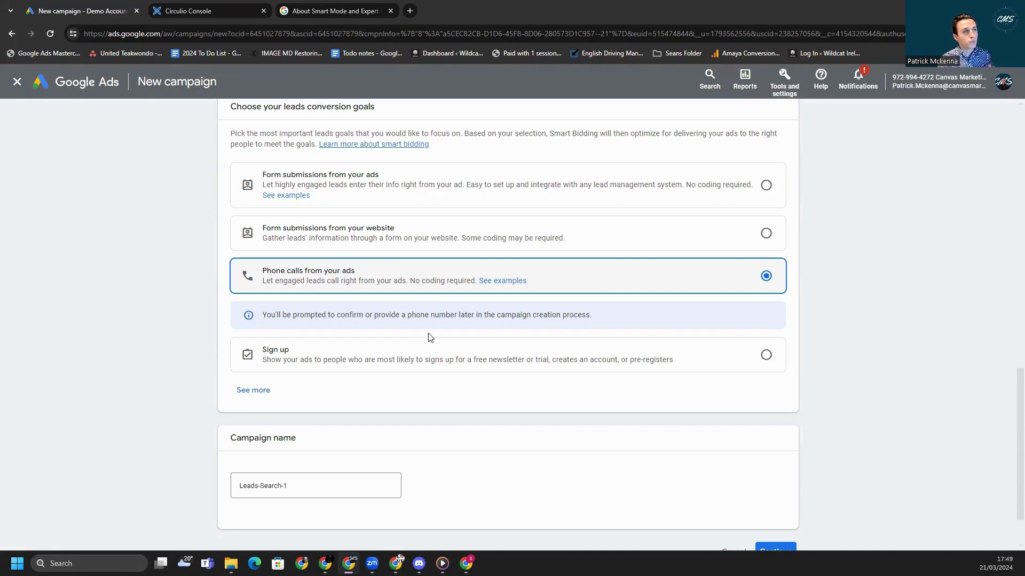
{"action": "scroll", "coordinate": [376, 348], "scroll_direction": "down", "scroll_amount": 1}
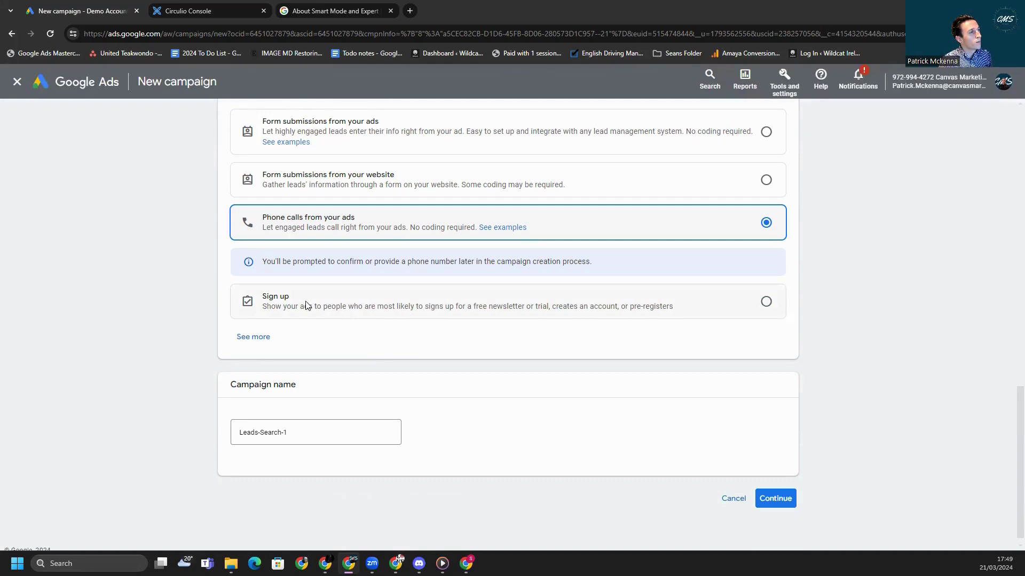
{"action": "left_click", "coordinate": [434, 306]}
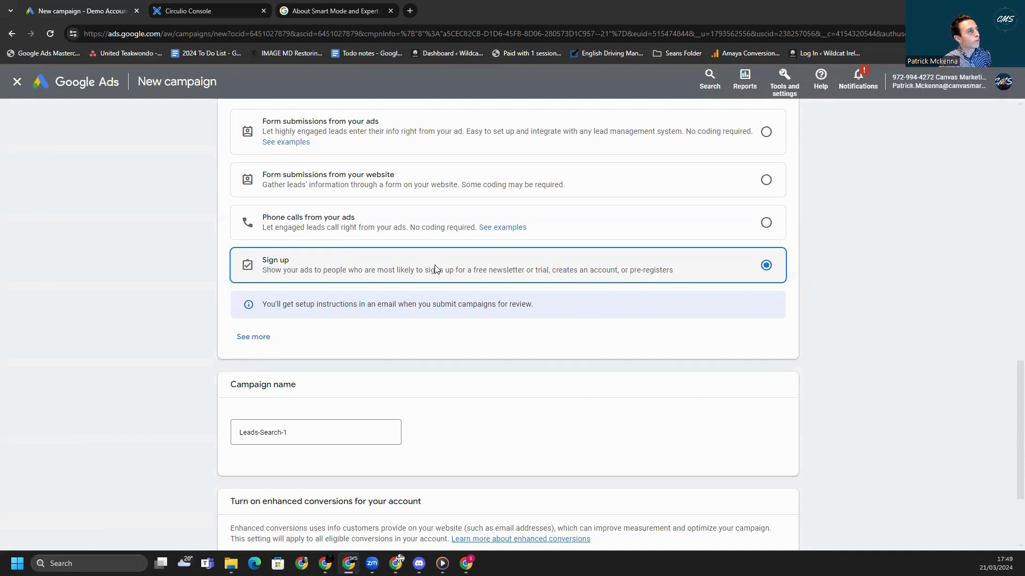
Expand the list of leads conversion goals and select Book appointments.
{"action": "left_click", "coordinate": [255, 338]}
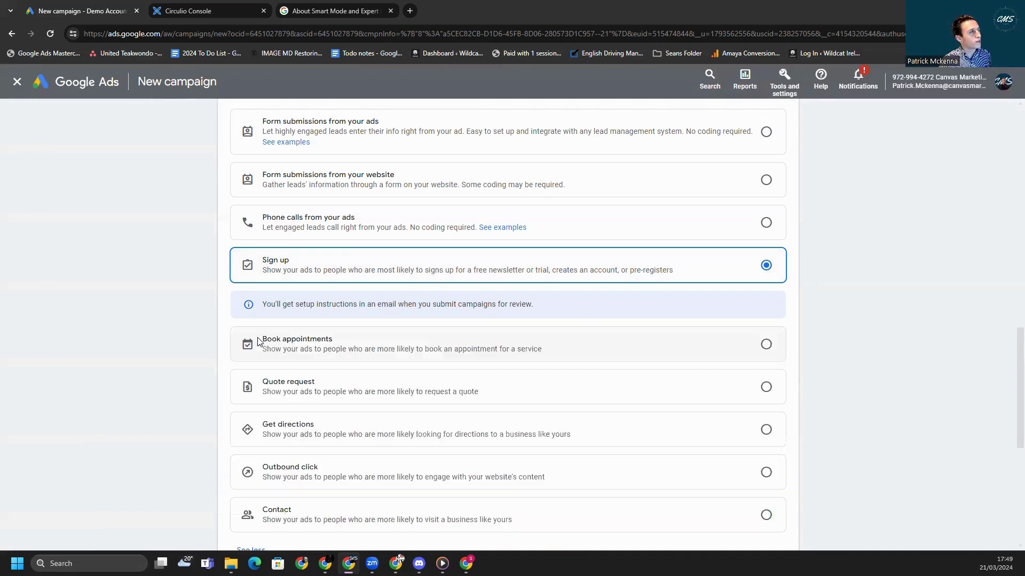
{"action": "left_click", "coordinate": [366, 346]}
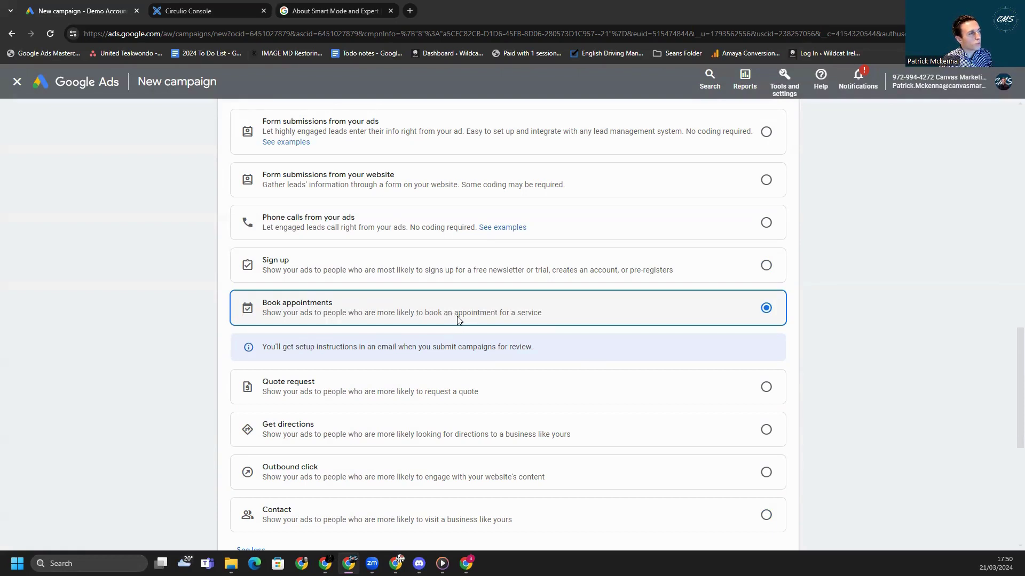
{"action": "scroll", "coordinate": [457, 318], "scroll_direction": "down", "scroll_amount": 1}
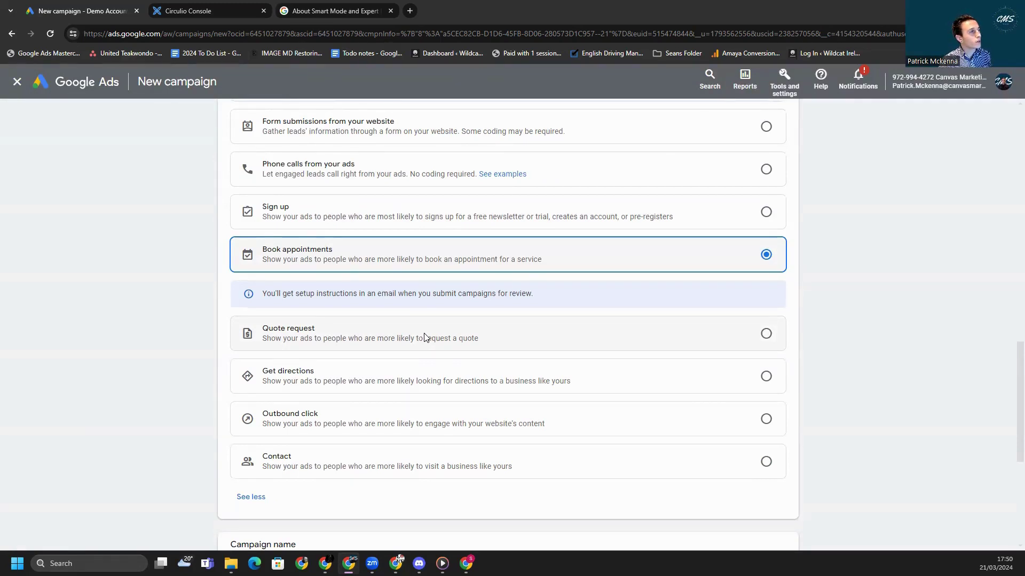
Try the remaining leads conversion goals in turn: quote request, get directions, outbound click, and contact.
{"action": "left_click", "coordinate": [316, 329]}
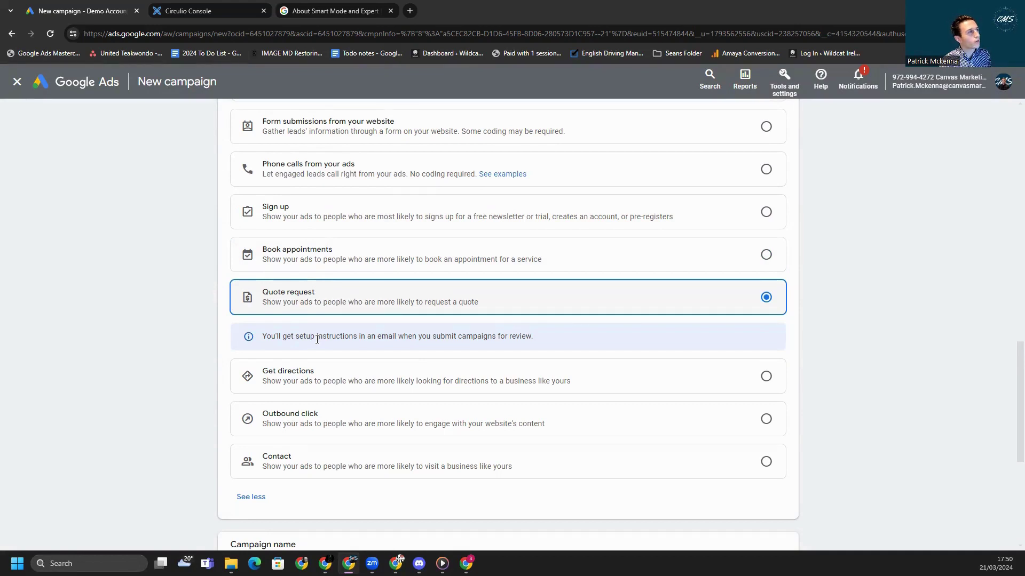
{"action": "scroll", "coordinate": [317, 340], "scroll_direction": "down", "scroll_amount": 1}
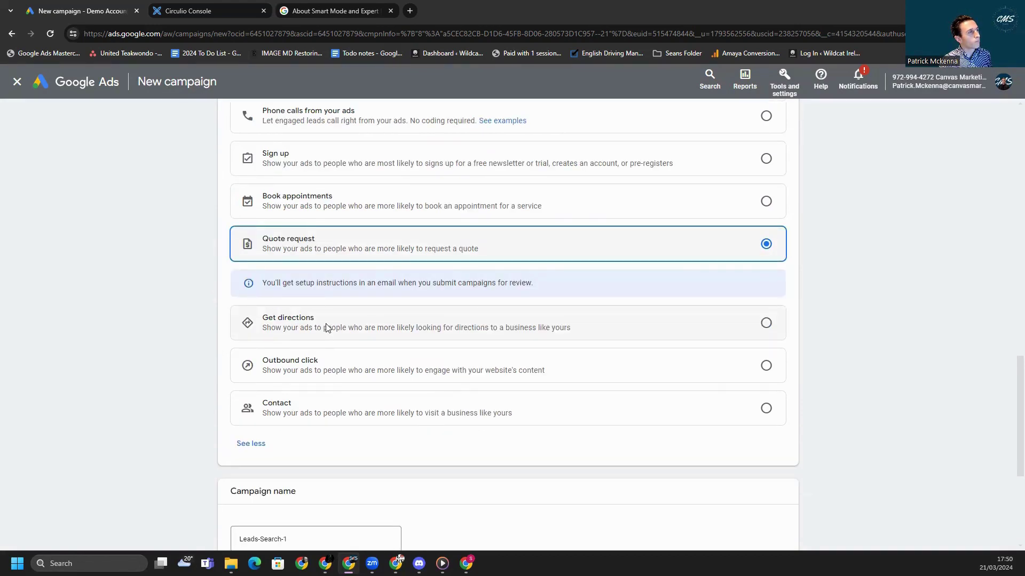
{"action": "left_click", "coordinate": [327, 327]}
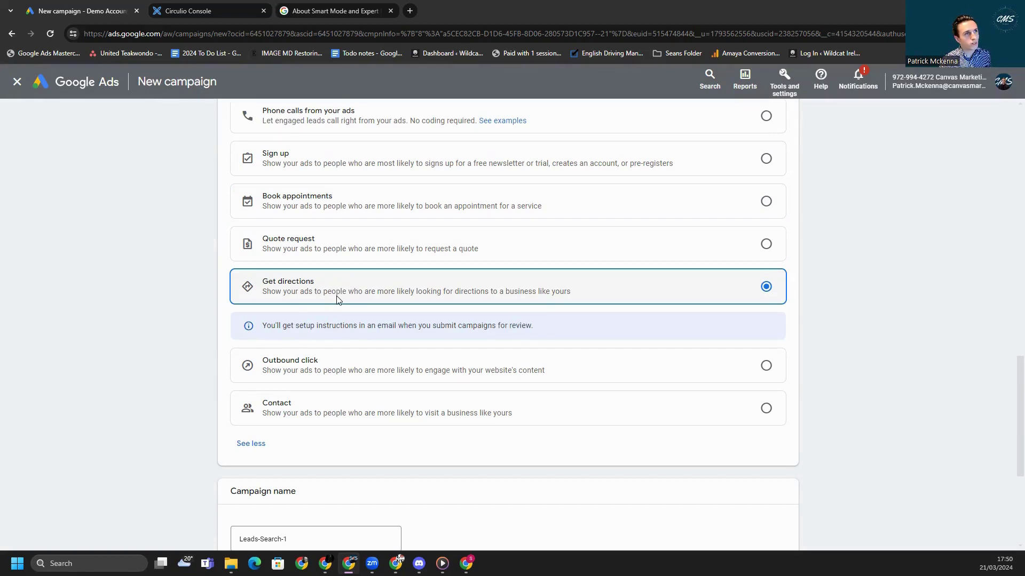
{"action": "scroll", "coordinate": [337, 299], "scroll_direction": "down", "scroll_amount": 1}
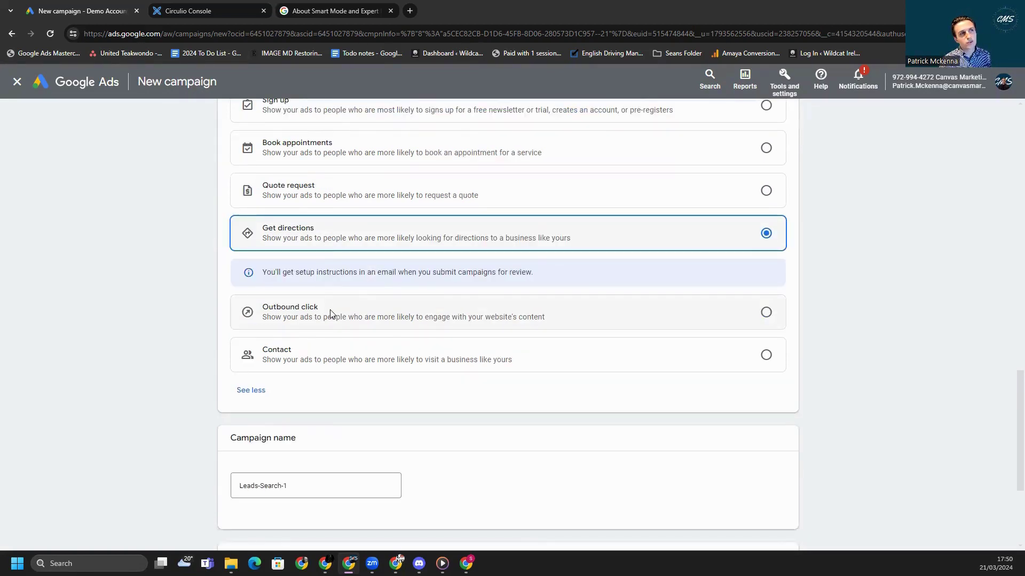
{"action": "left_click", "coordinate": [291, 313]}
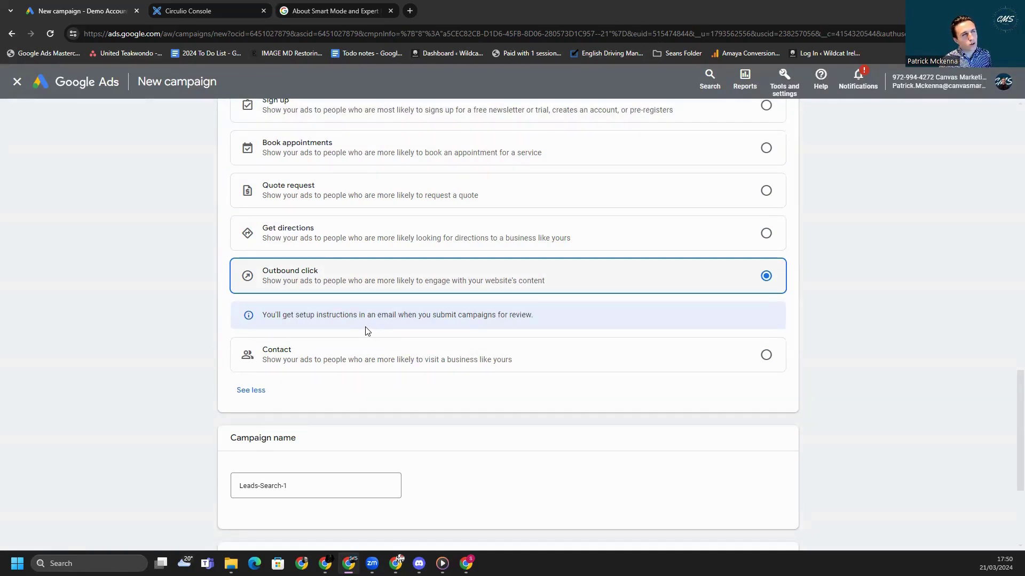
{"action": "left_click", "coordinate": [363, 355]}
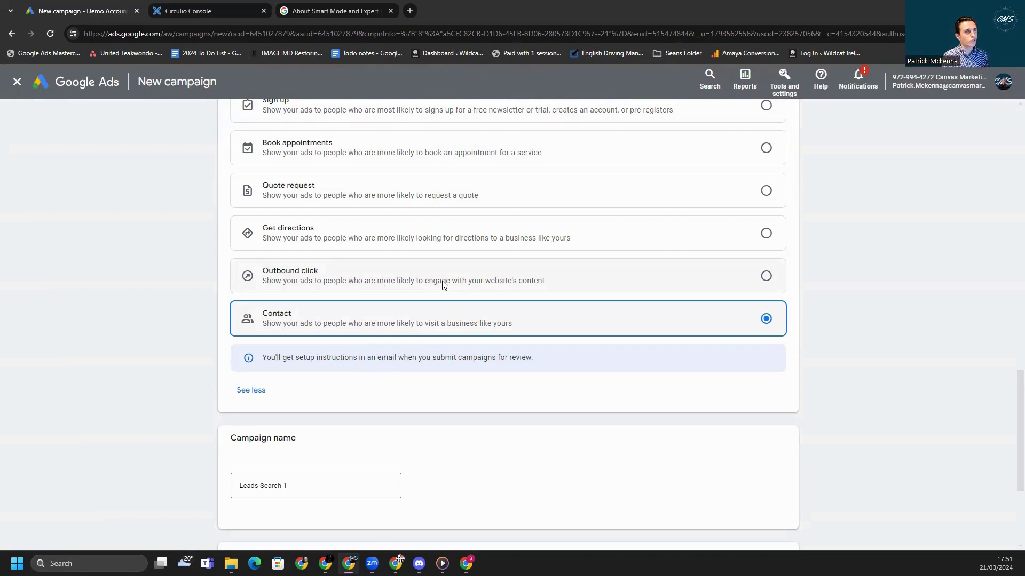
Select form submissions from the website as the leads conversion goal.
{"action": "scroll", "coordinate": [439, 285], "scroll_direction": "up", "scroll_amount": 4}
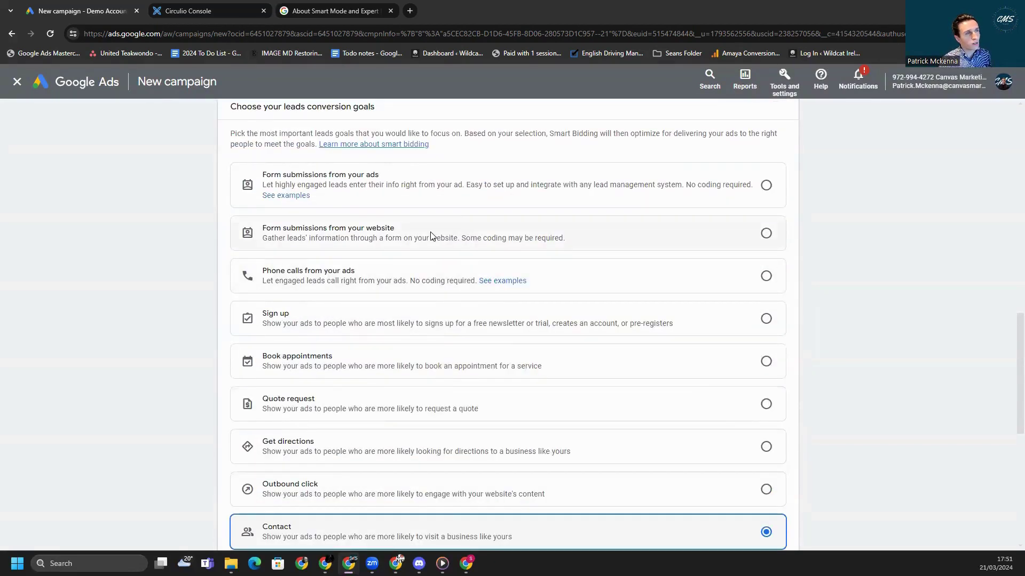
{"action": "left_click", "coordinate": [747, 236]}
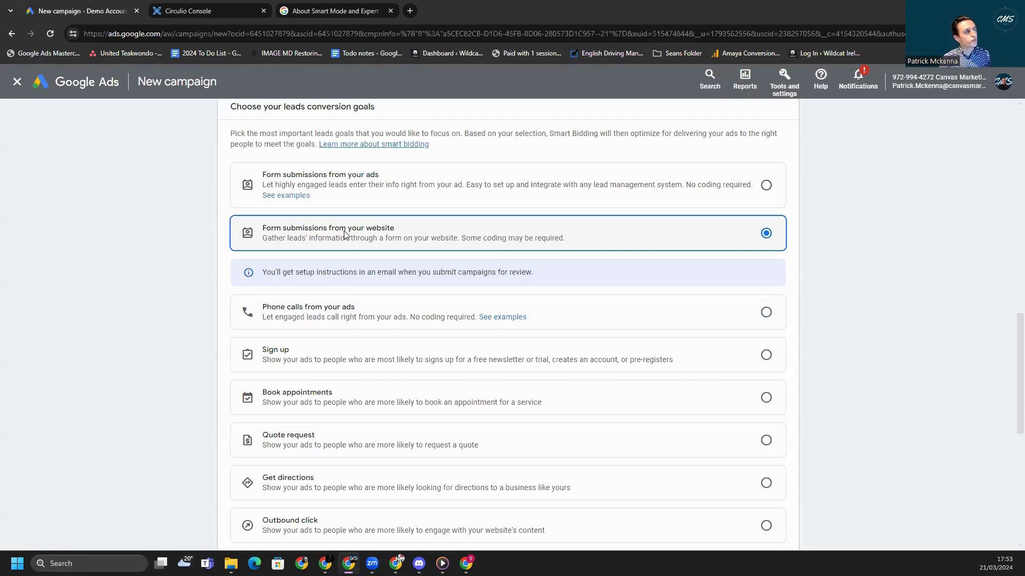
Name the campaign "CMS - House Sellers - Demo Campaign".
{"action": "scroll", "coordinate": [199, 303], "scroll_direction": "down", "scroll_amount": 4}
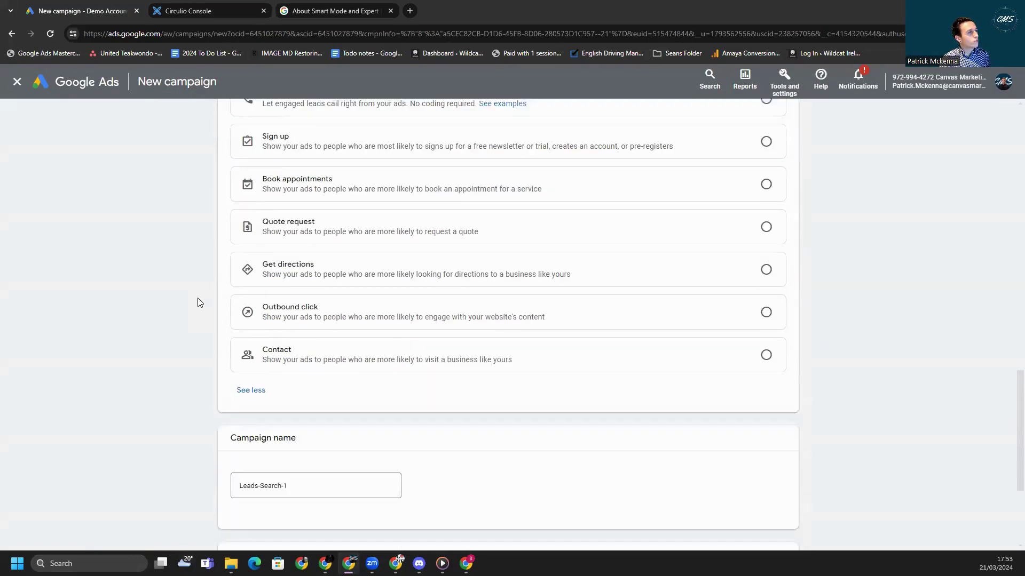
{"action": "scroll", "coordinate": [198, 303], "scroll_direction": "down", "scroll_amount": 4}
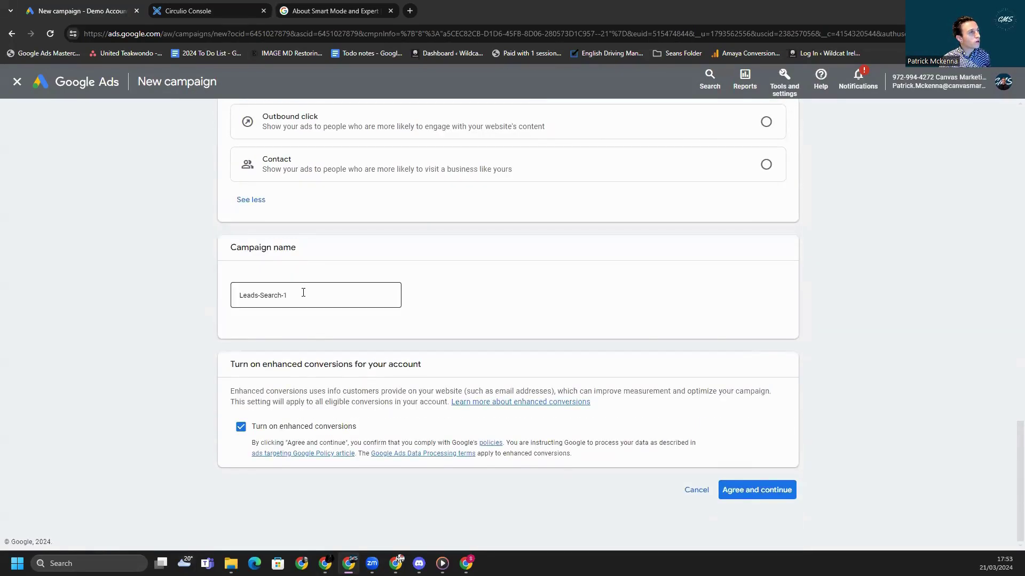
{"action": "triple_click", "coordinate": [302, 292]}
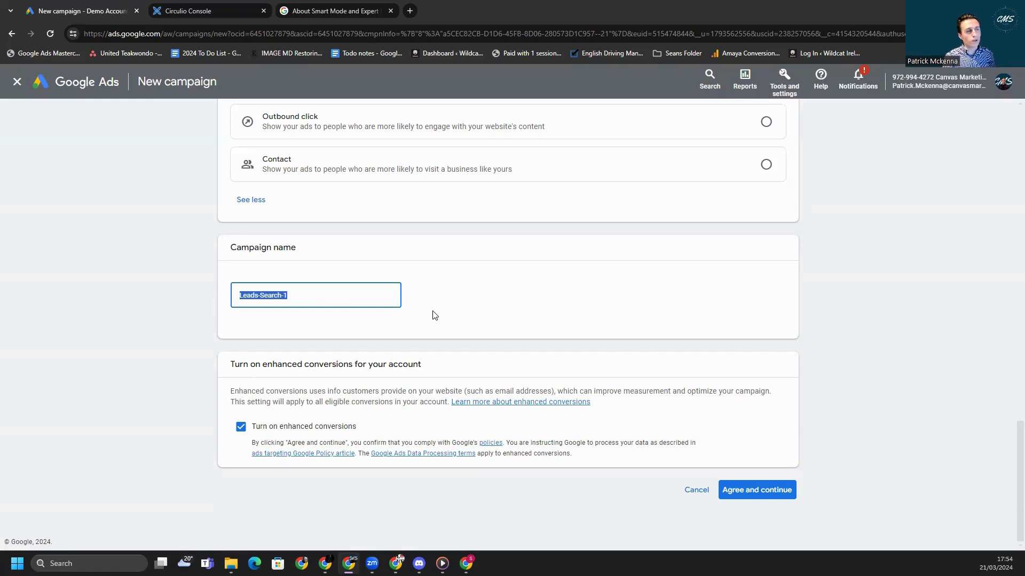
{"action": "key", "text": "BackSpace"}
{"action": "type", "text": "CMS"}
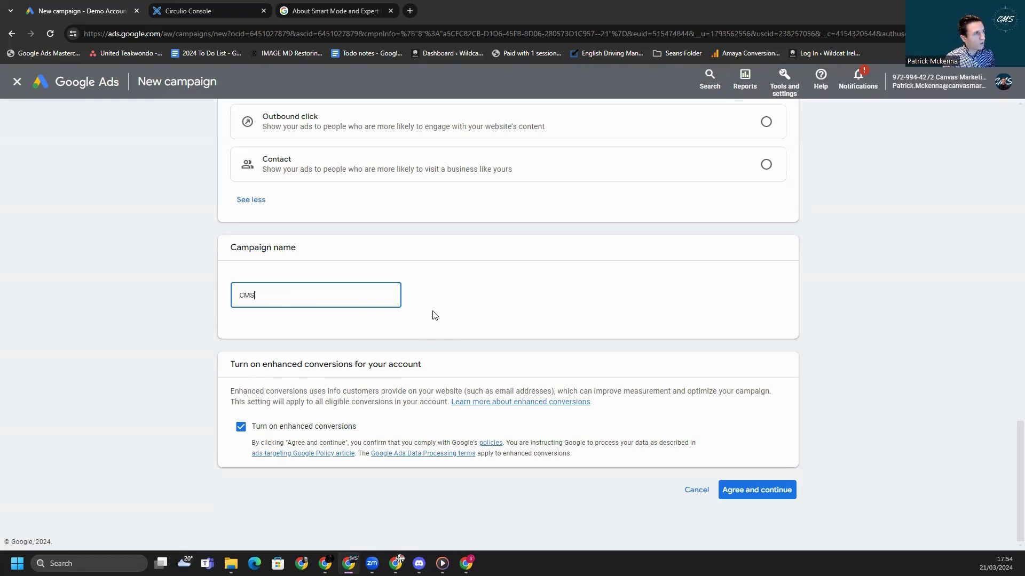
{"action": "type", "text": " - Lead"}
{"action": "key", "text": "BackSpace"}
{"action": "key", "text": "BackSpace"}
{"action": "key", "text": "BackSpace"}
{"action": "key", "text": "BackSpace"}
{"action": "type", "text": "House "}
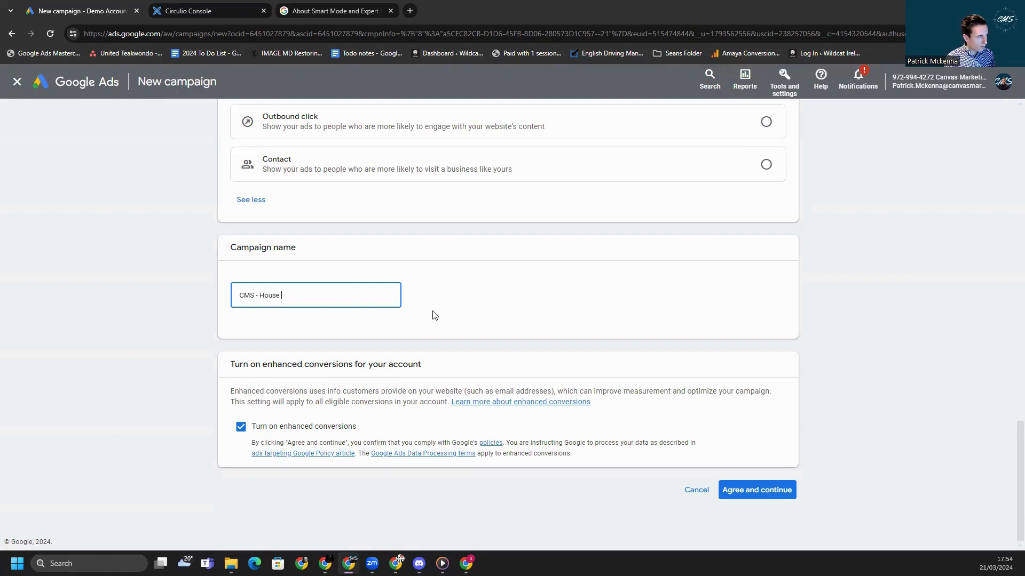
{"action": "type", "text": "Sellers - Demo Campaign"}
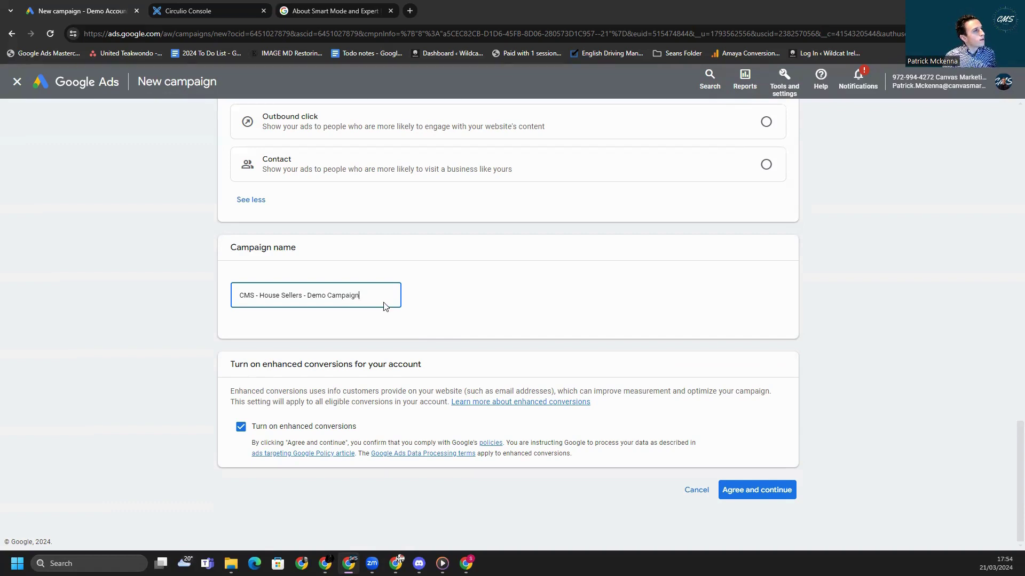
{"action": "key", "text": "BackSpace"}
{"action": "key", "text": "BackSpace"}
{"action": "key", "text": "BackSpace"}
{"action": "type", "text": "in "}
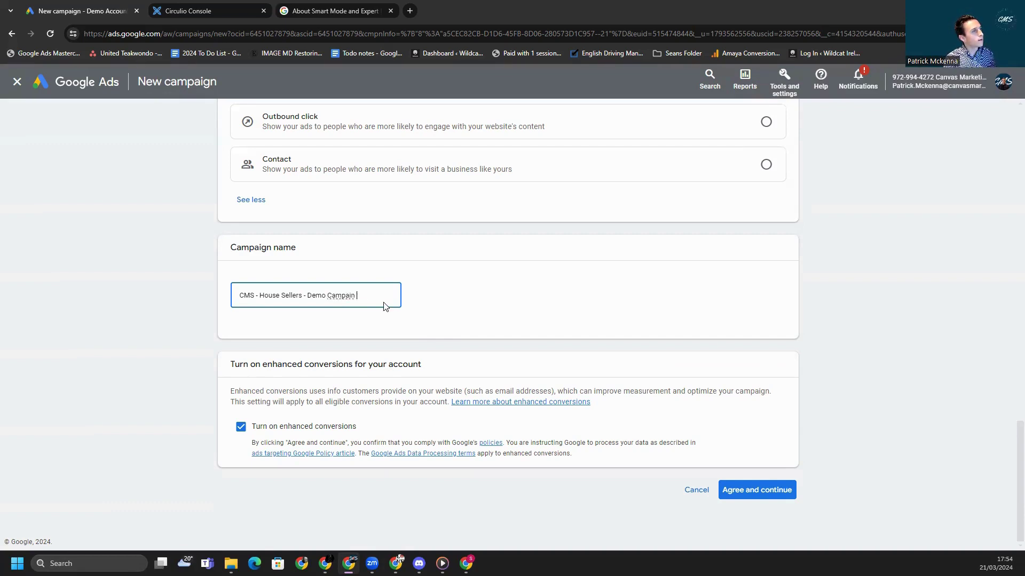
{"action": "key", "text": "BackSpace"}
{"action": "key", "text": "BackSpace"}
{"action": "type", "text": "gn"}
{"action": "left_click", "coordinate": [163, 344]}
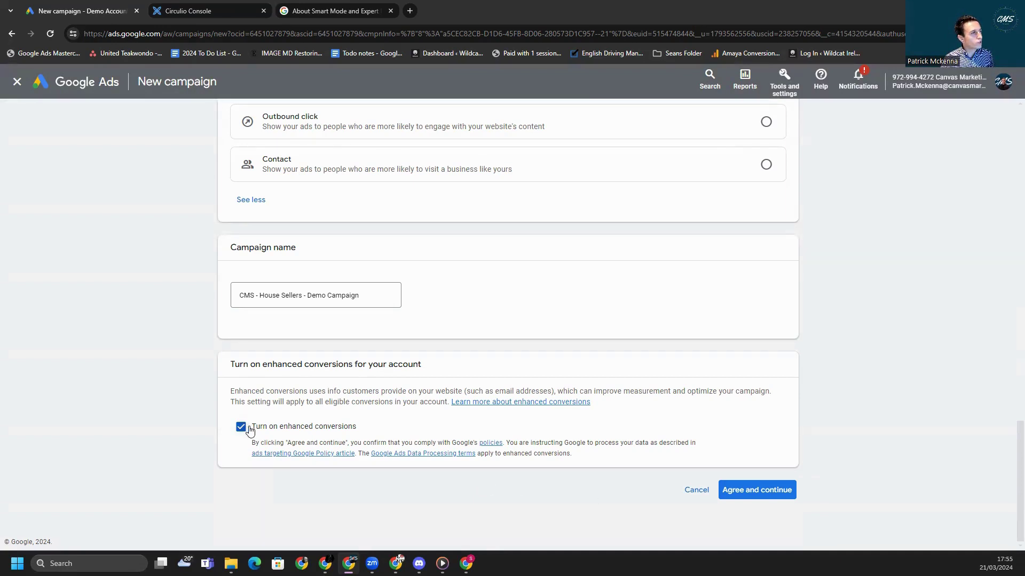
Agree to the enhanced conversions terms, continue to bidding, and choose Conversions as the bidding focus.
{"action": "left_click", "coordinate": [738, 495]}
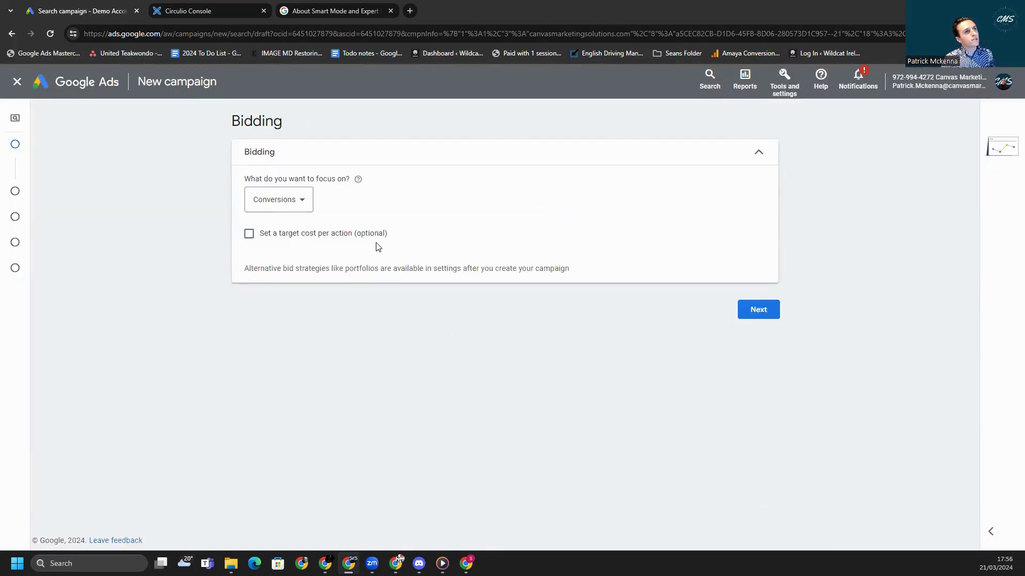
{"action": "left_click", "coordinate": [297, 201]}
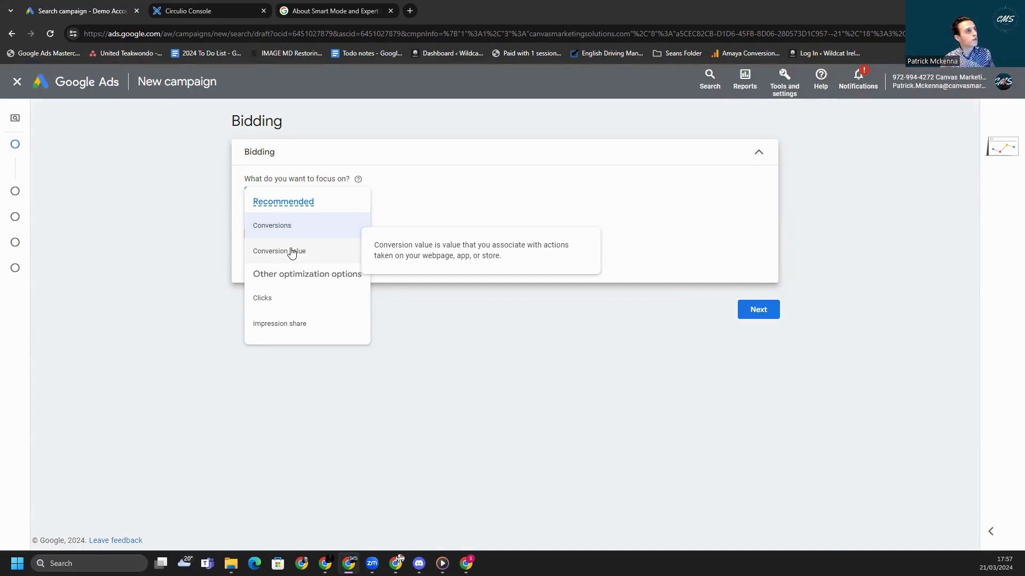
{"action": "left_click", "coordinate": [300, 224]}
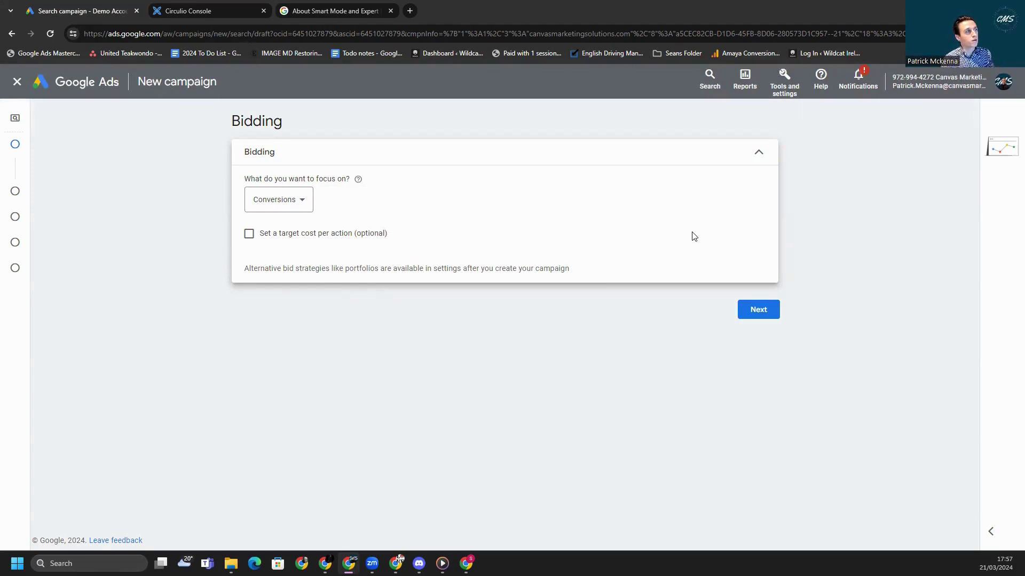
Try a target cost per action of €20 for the conversions bidding.
{"action": "left_click", "coordinate": [249, 233]}
{"action": "left_click", "coordinate": [295, 273]}
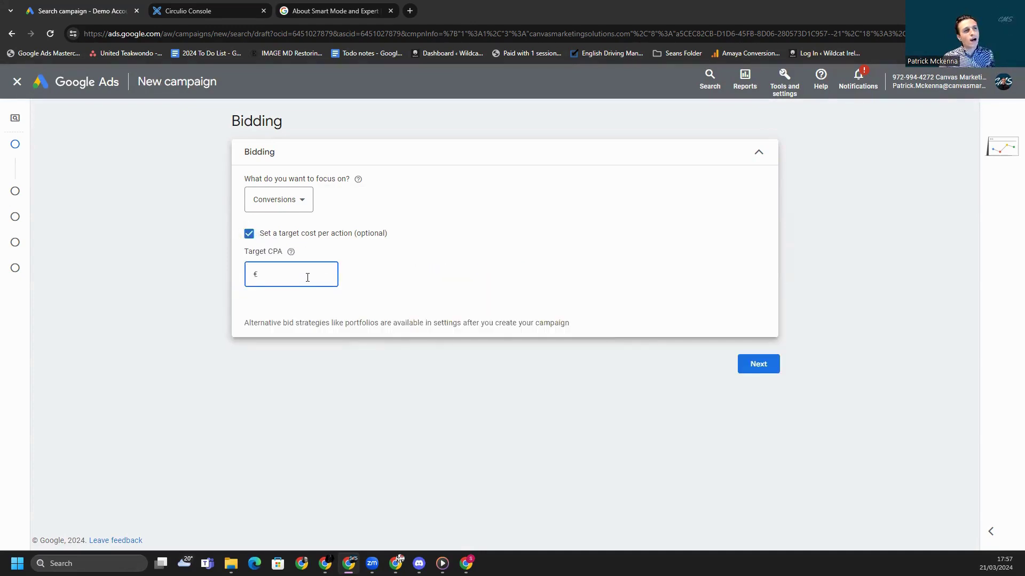
{"action": "type", "text": "20"}
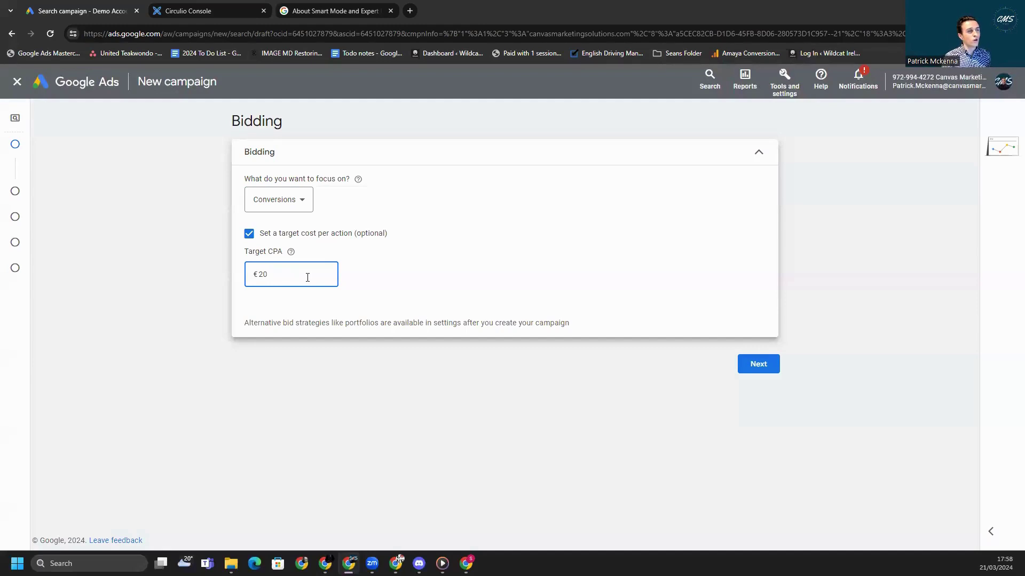
{"action": "left_click", "coordinate": [249, 233]}
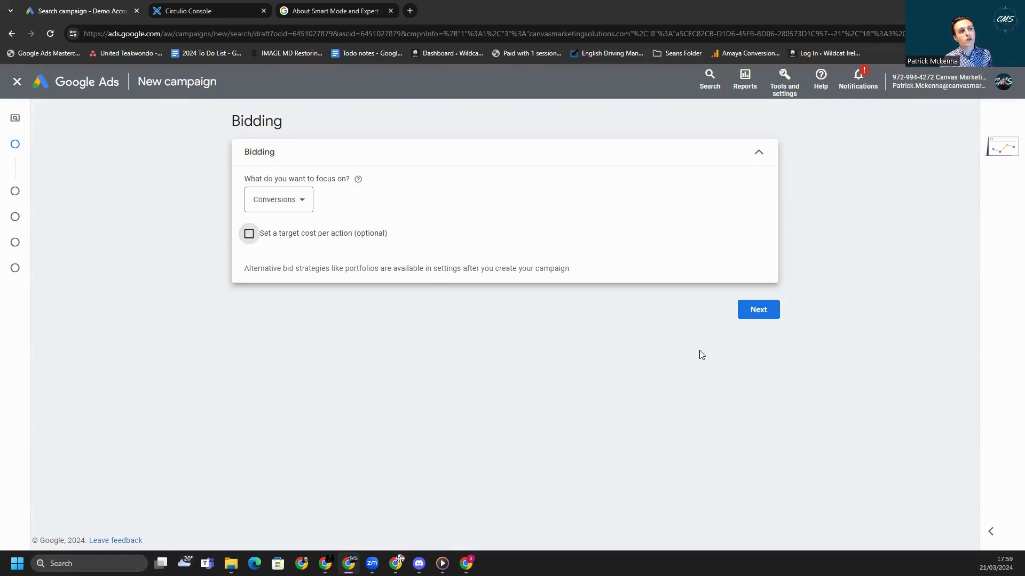
Continue to the campaign settings and exclude the Google Display Network from the campaign's networks.
{"action": "left_click", "coordinate": [763, 315]}
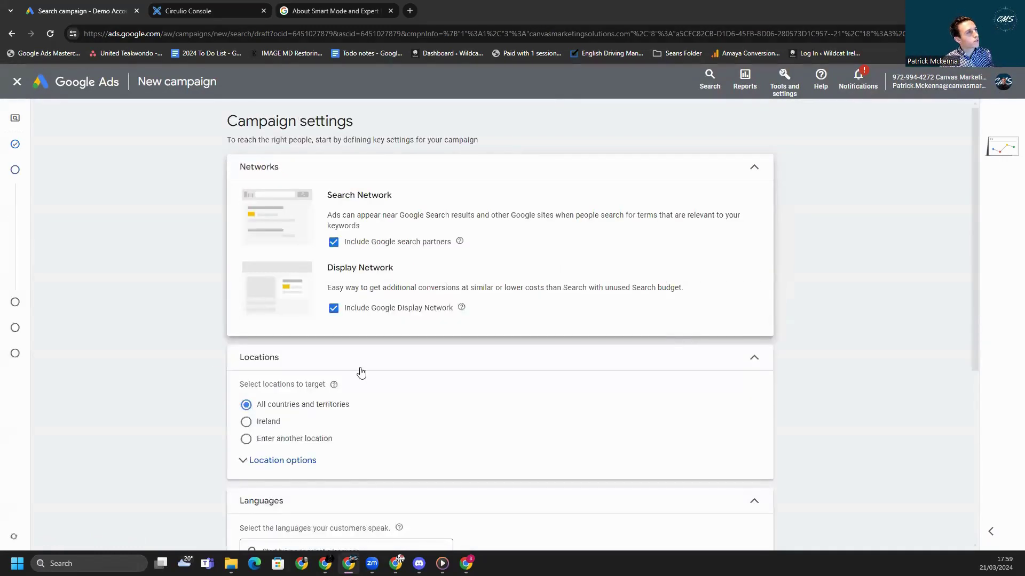
{"action": "scroll", "coordinate": [173, 339], "scroll_direction": "down", "scroll_amount": 1}
{"action": "scroll", "coordinate": [173, 339], "scroll_direction": "up", "scroll_amount": 1}
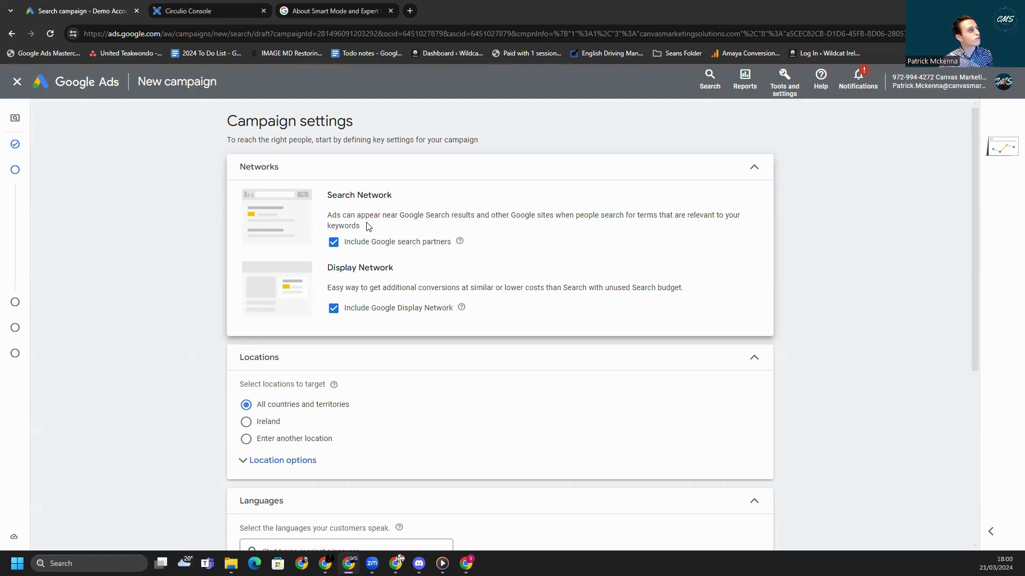
{"action": "mouse_move", "coordinate": [457, 245]}
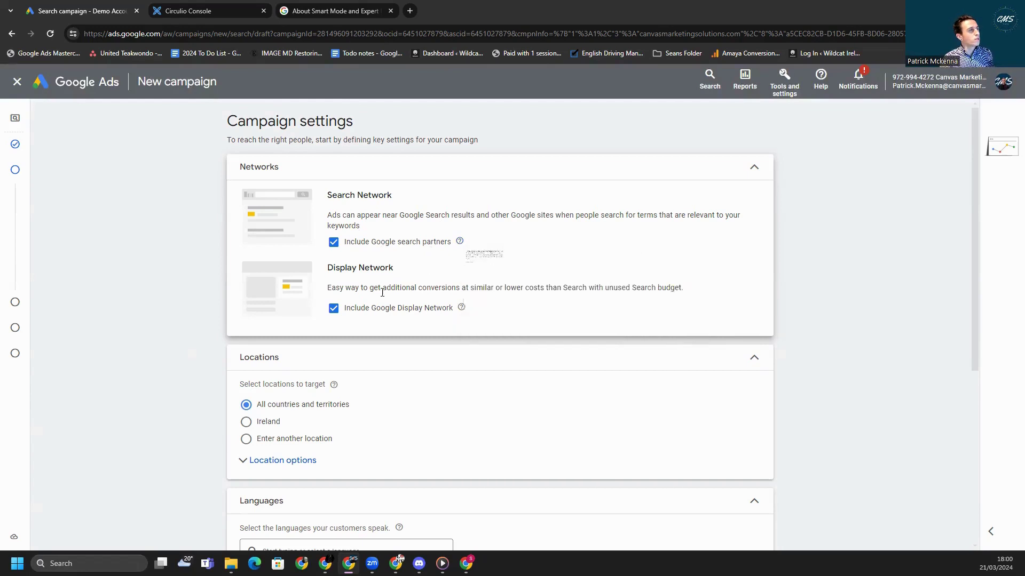
{"action": "left_click", "coordinate": [334, 313]}
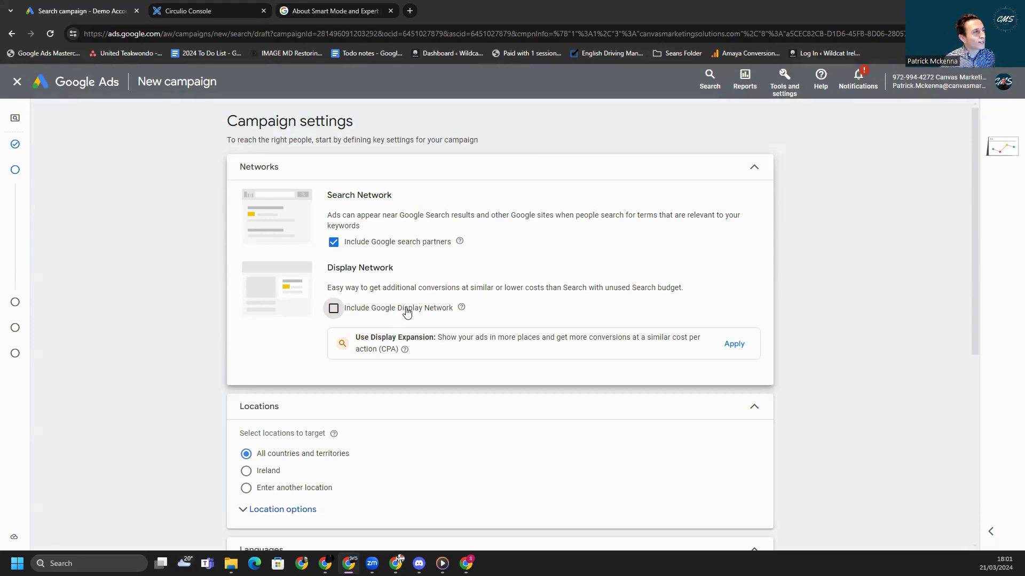
Set the campaign's location targeting to a custom entered location.
{"action": "scroll", "coordinate": [417, 310], "scroll_direction": "down", "scroll_amount": 3}
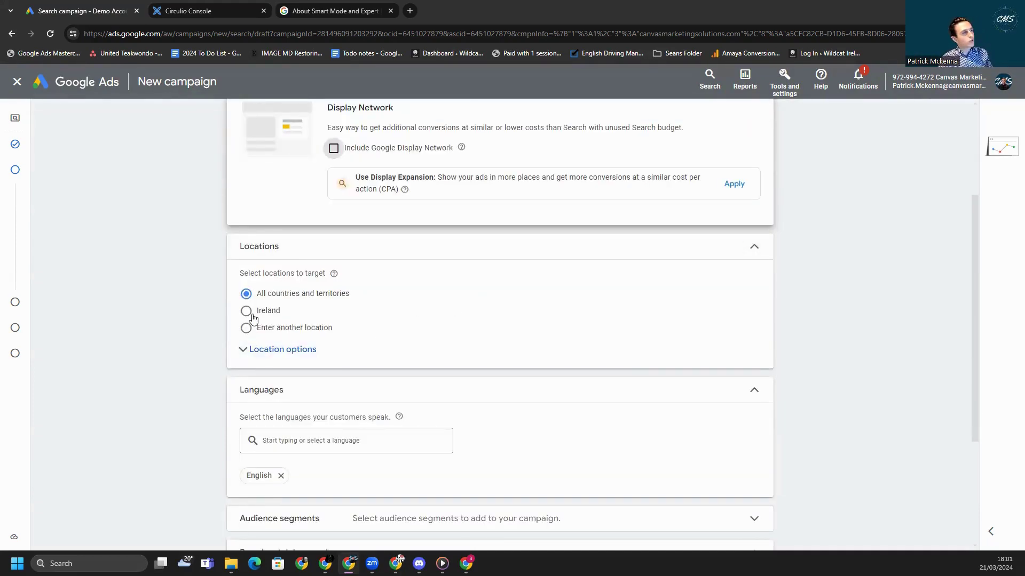
{"action": "left_click", "coordinate": [251, 313]}
{"action": "left_click", "coordinate": [260, 330]}
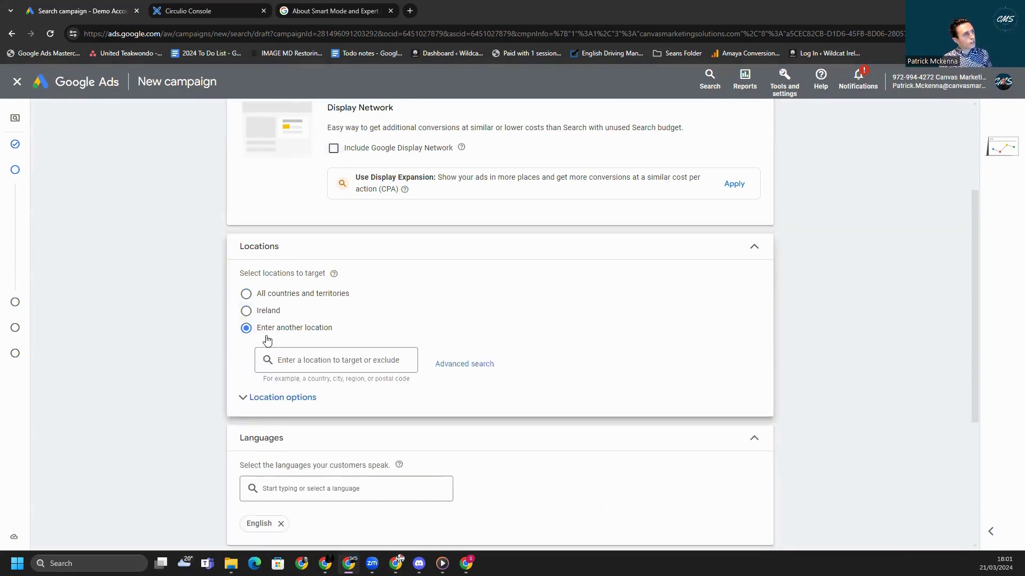
Look up suggested target locations for "aus" and "sy".
{"action": "left_click", "coordinate": [288, 359]}
{"action": "type", "text": "aus"}
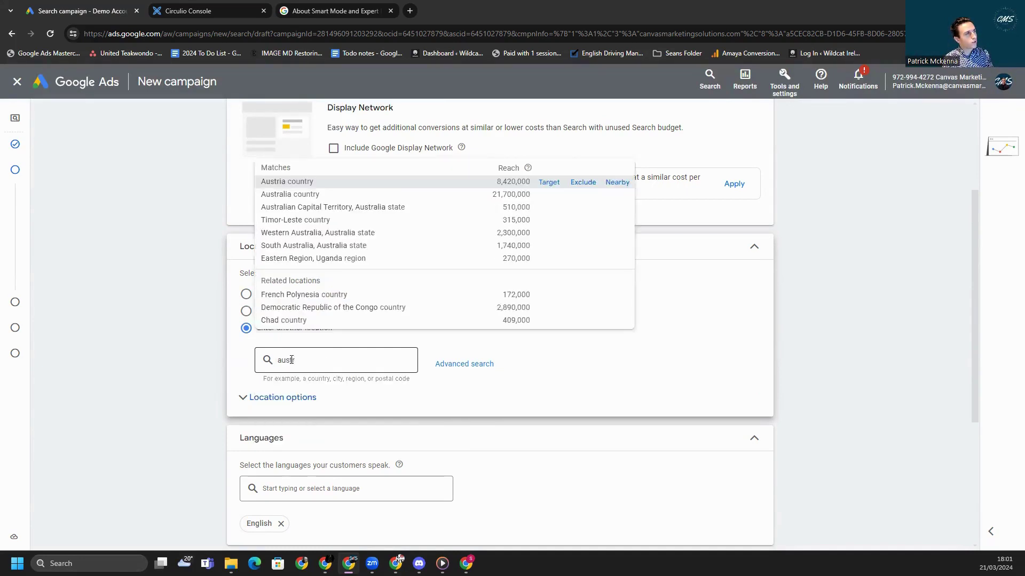
{"action": "key", "text": "BackSpace"}
{"action": "key", "text": "BackSpace"}
{"action": "key", "text": "BackSpace"}
{"action": "type", "text": "sy"}
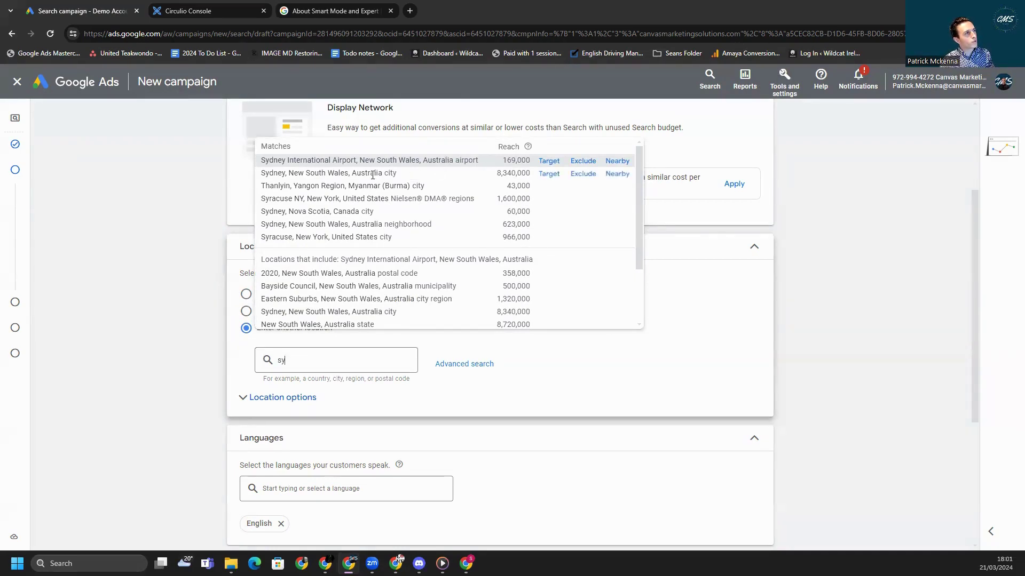
{"action": "left_click", "coordinate": [223, 361]}
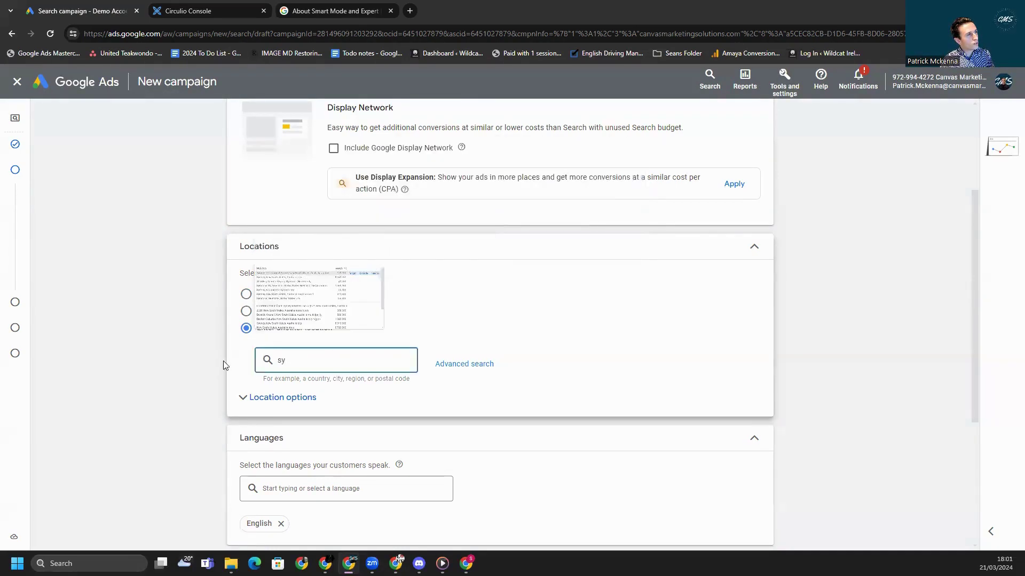
Look up "dublin" in the advanced location search and view the locations near Dublin, County Dublin, Ireland.
{"action": "left_click", "coordinate": [459, 369]}
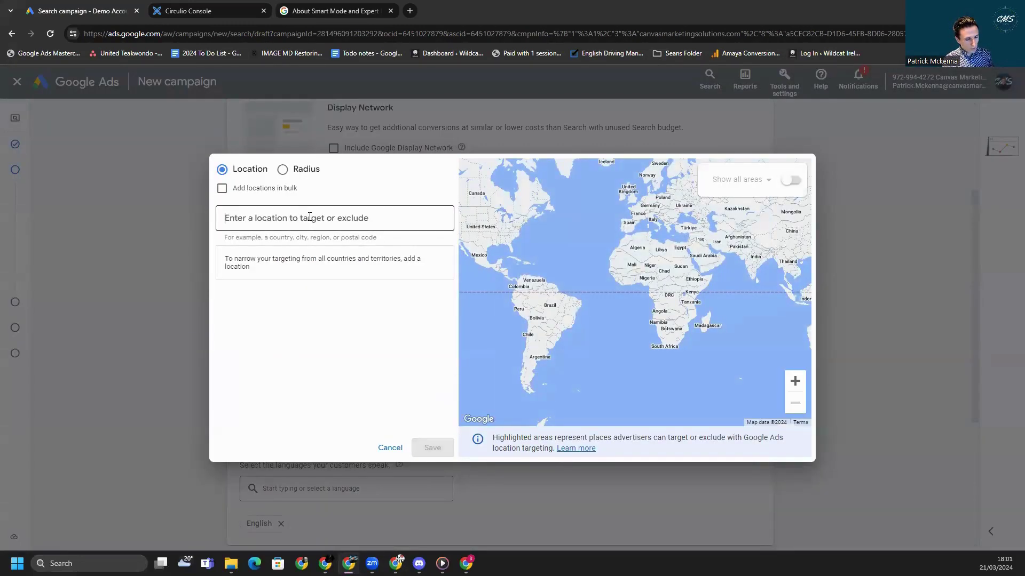
{"action": "type", "text": "dublin"}
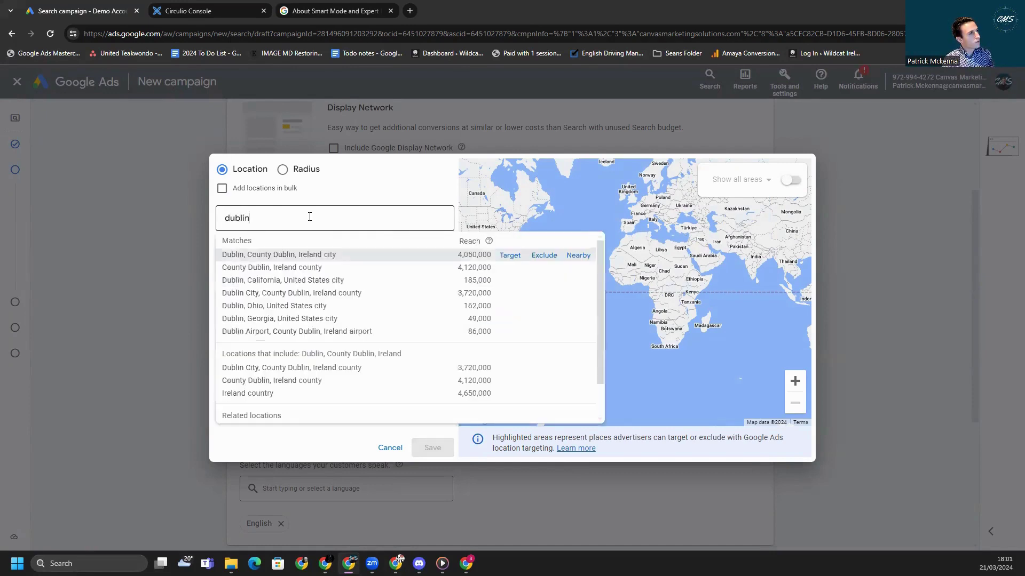
{"action": "left_click", "coordinate": [578, 255]}
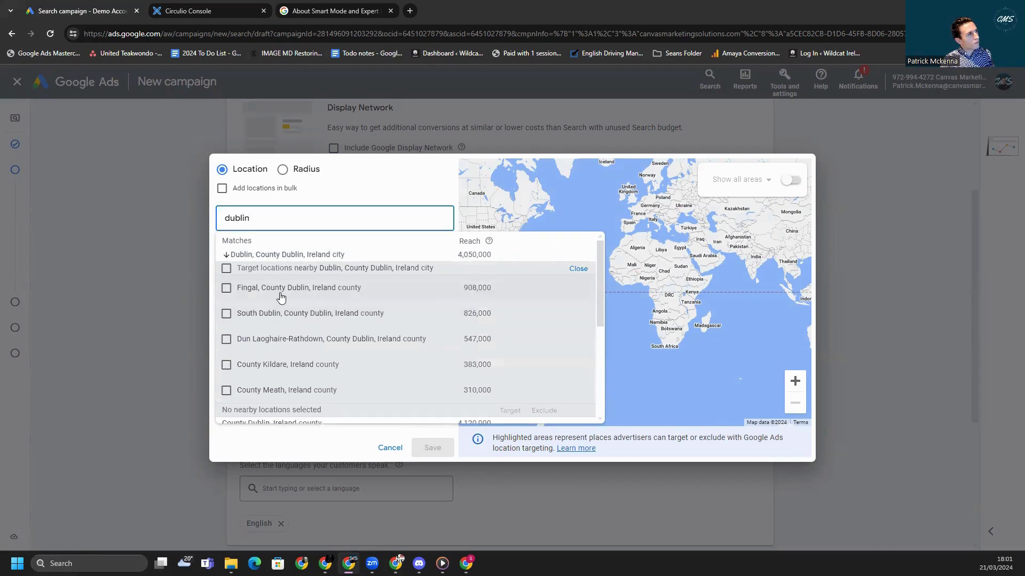
{"action": "scroll", "coordinate": [291, 323], "scroll_direction": "down", "scroll_amount": 1}
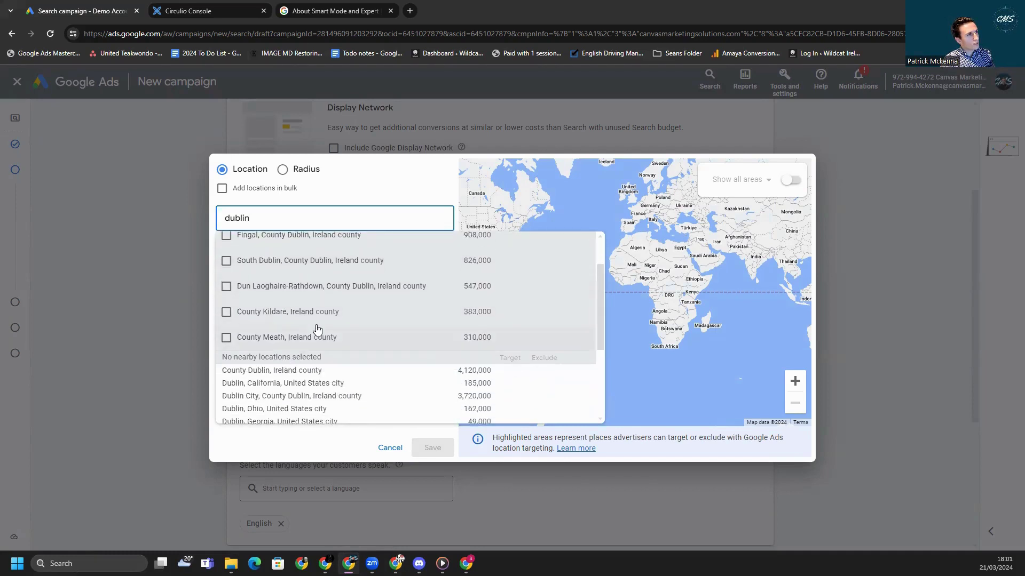
{"action": "scroll", "coordinate": [283, 327], "scroll_direction": "up", "scroll_amount": 1}
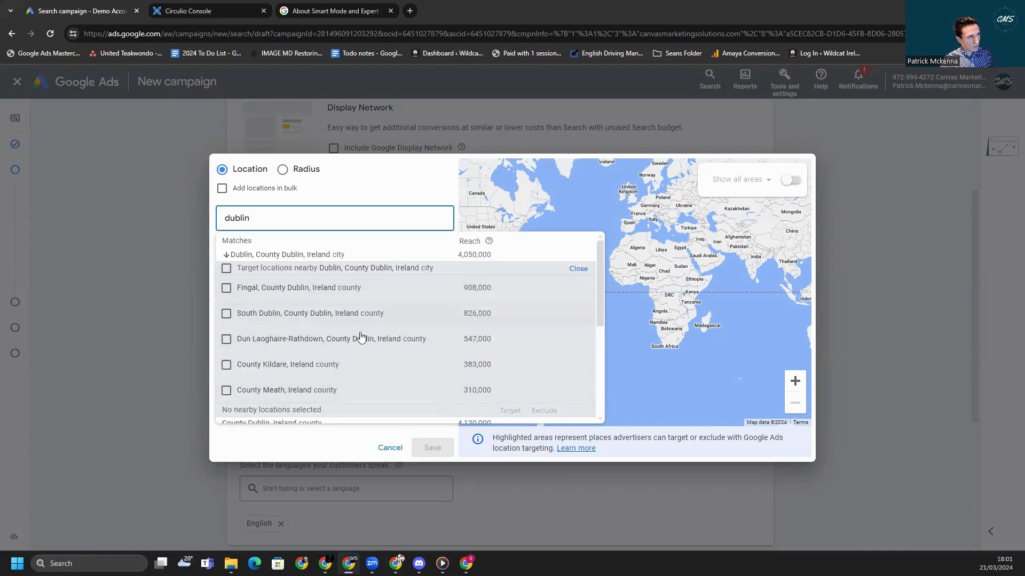
Try radius targeting of 20 mi around the Central Bank of Ireland in Dublin.
{"action": "left_click", "coordinate": [284, 170]}
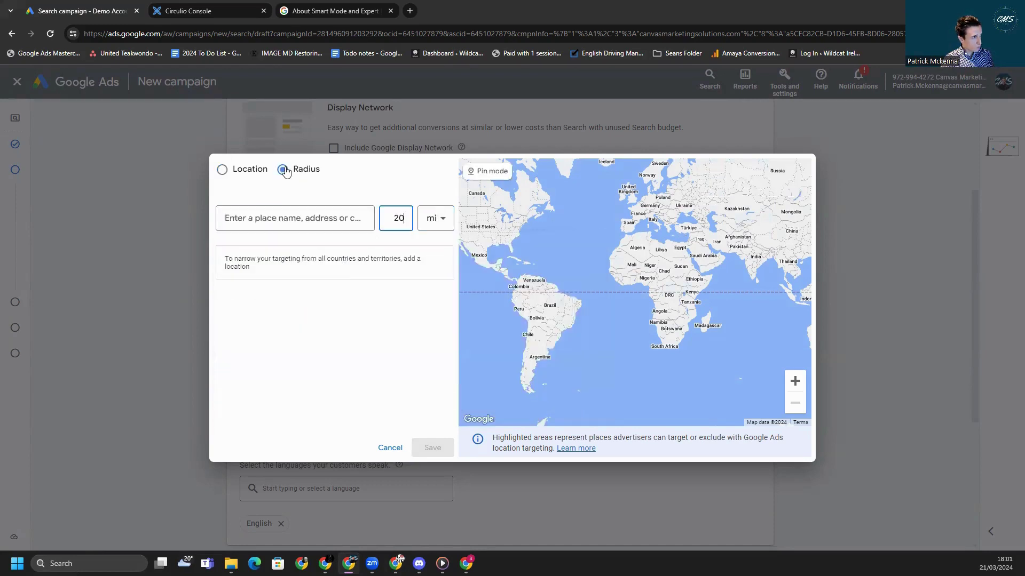
{"action": "left_click", "coordinate": [283, 212]}
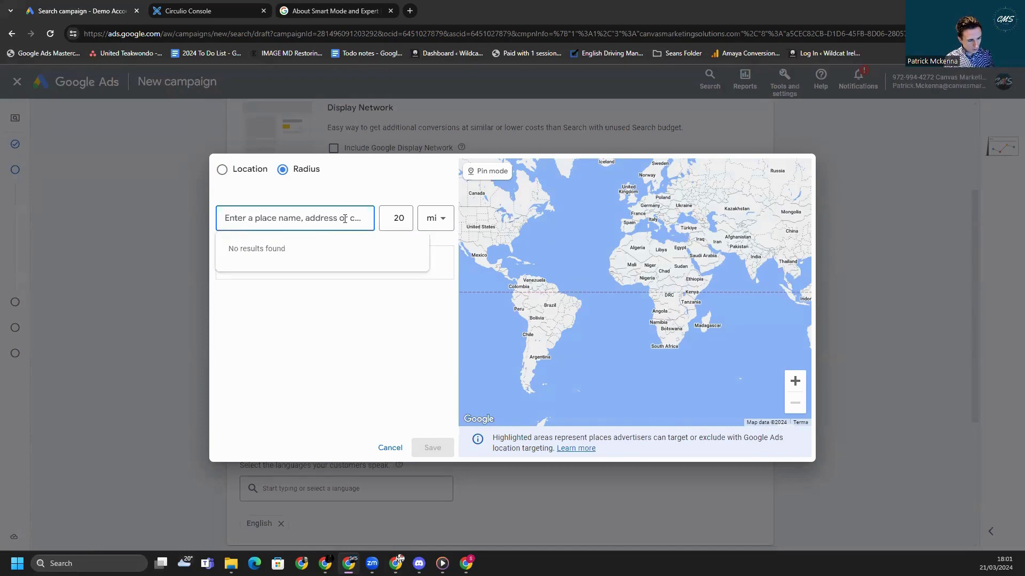
{"action": "type", "text": "c"}
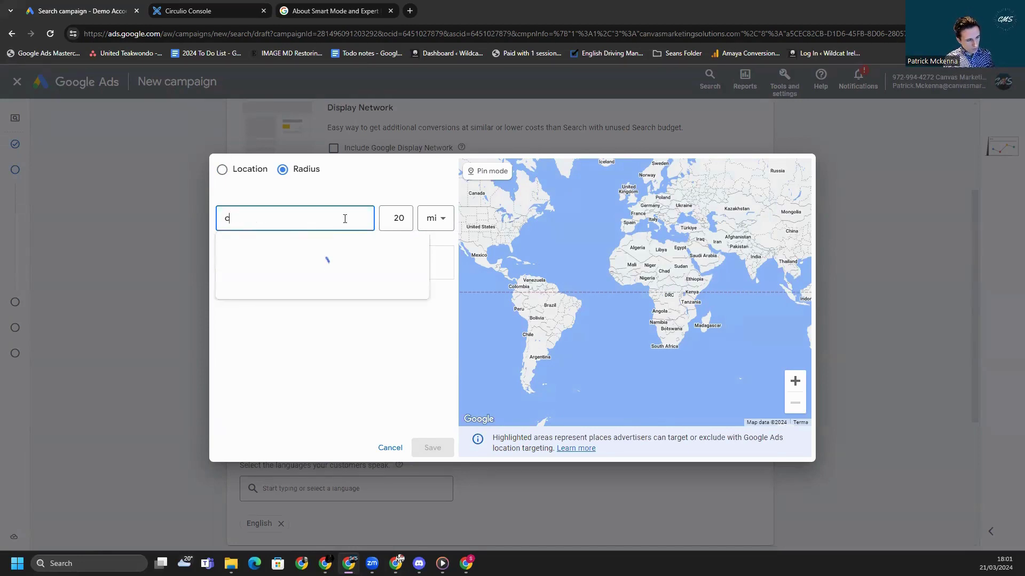
{"action": "type", "text": "entral bank ire"}
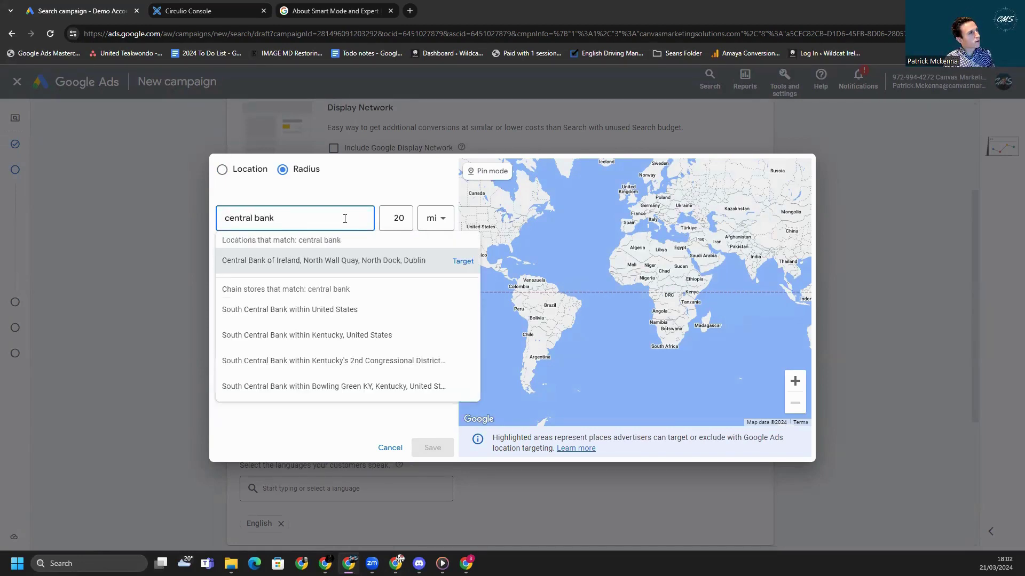
{"action": "key", "text": "BackSpace"}
{"action": "key", "text": "BackSpace"}
{"action": "key", "text": "BackSpace"}
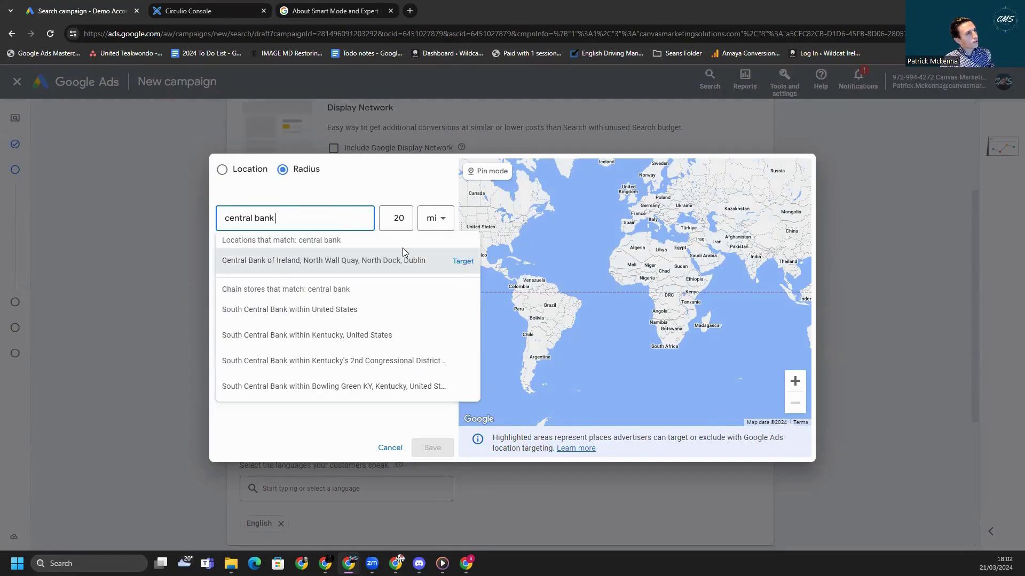
{"action": "left_click", "coordinate": [463, 262]}
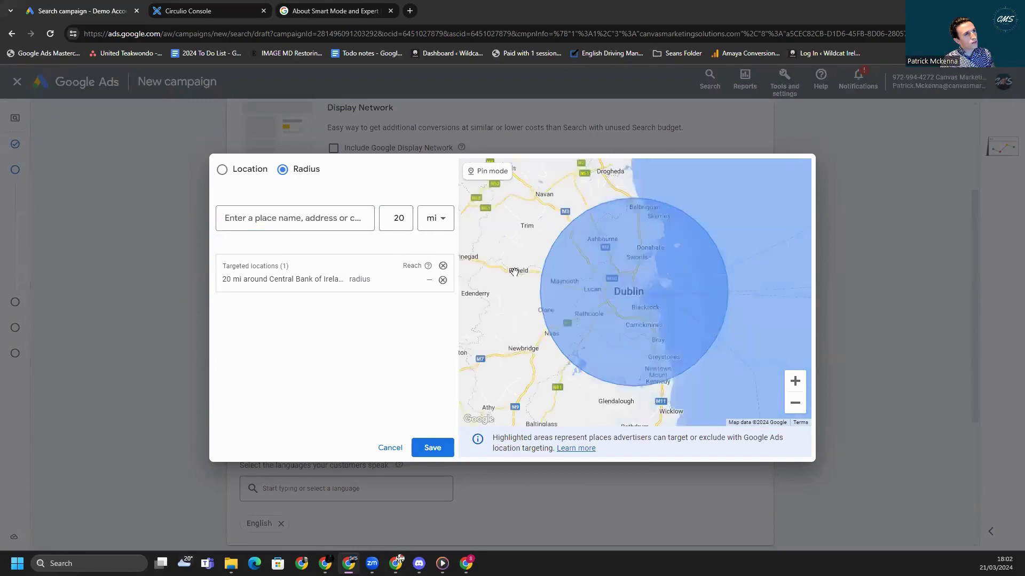
Set the target radius around the Central Bank of Ireland to 5 mi.
{"action": "left_click", "coordinate": [441, 229]}
{"action": "left_click", "coordinate": [408, 224]}
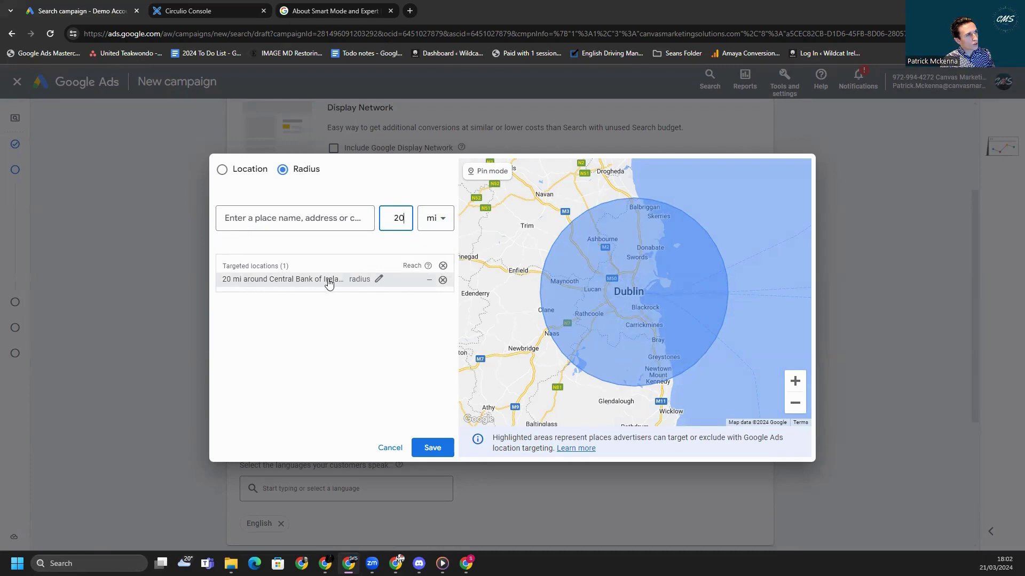
{"action": "left_click", "coordinate": [379, 280]}
{"action": "left_click", "coordinate": [399, 310]}
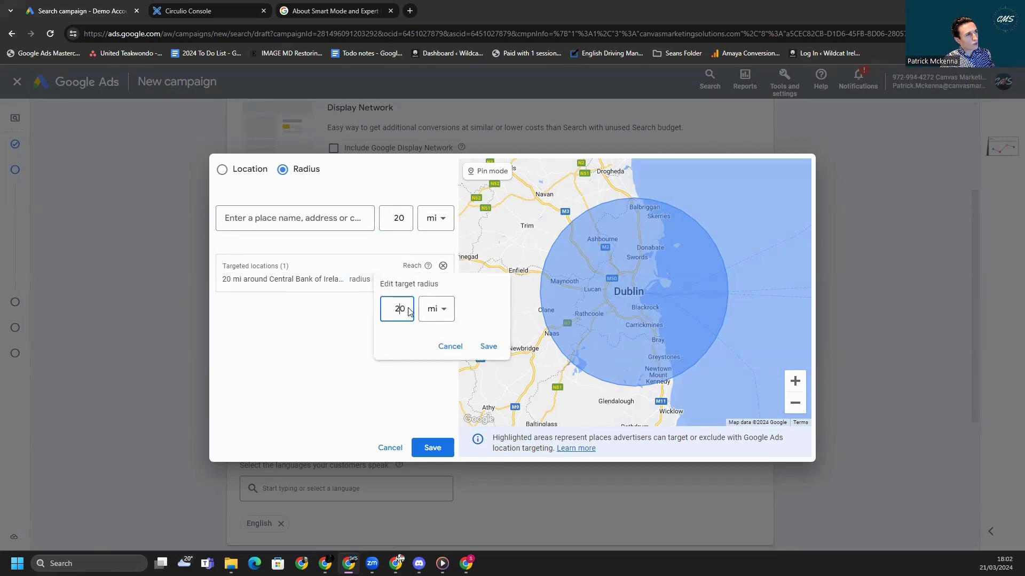
{"action": "key", "text": "Delete"}
{"action": "key", "text": "BackSpace"}
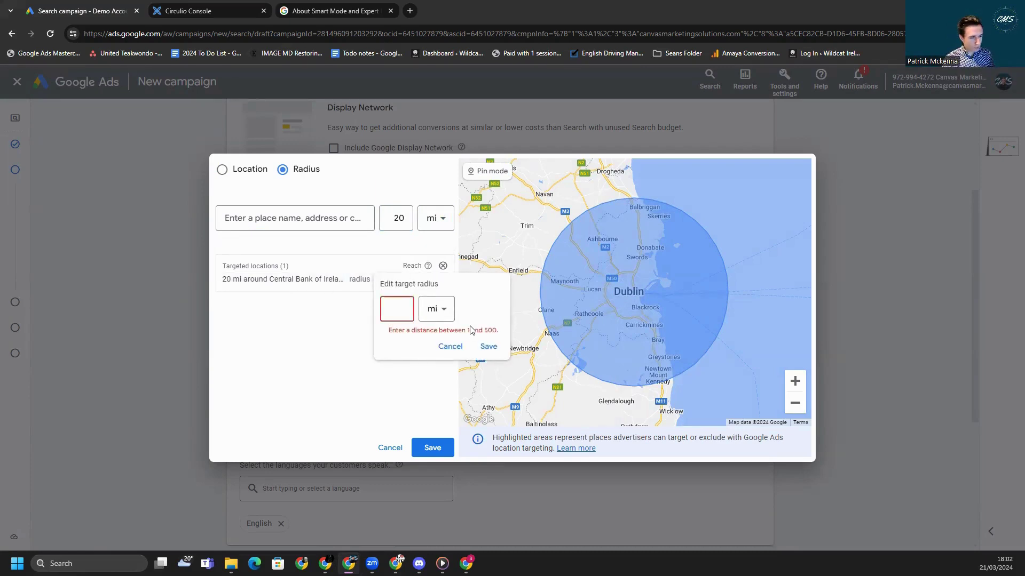
{"action": "type", "text": "5"}
{"action": "left_click", "coordinate": [489, 348]}
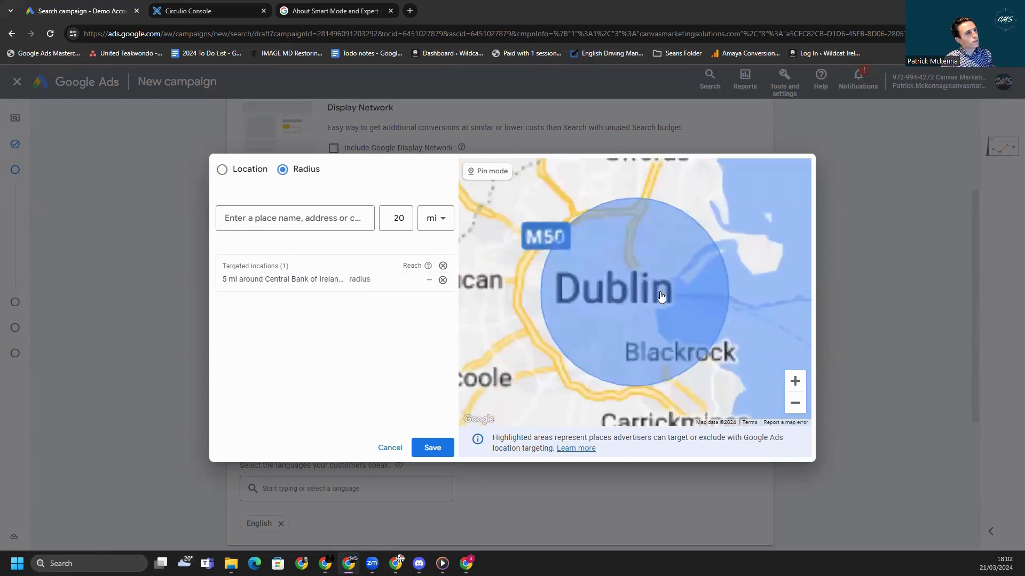
Reduce the Central Bank of Ireland target radius to 1 mi.
{"action": "left_click", "coordinate": [374, 279]}
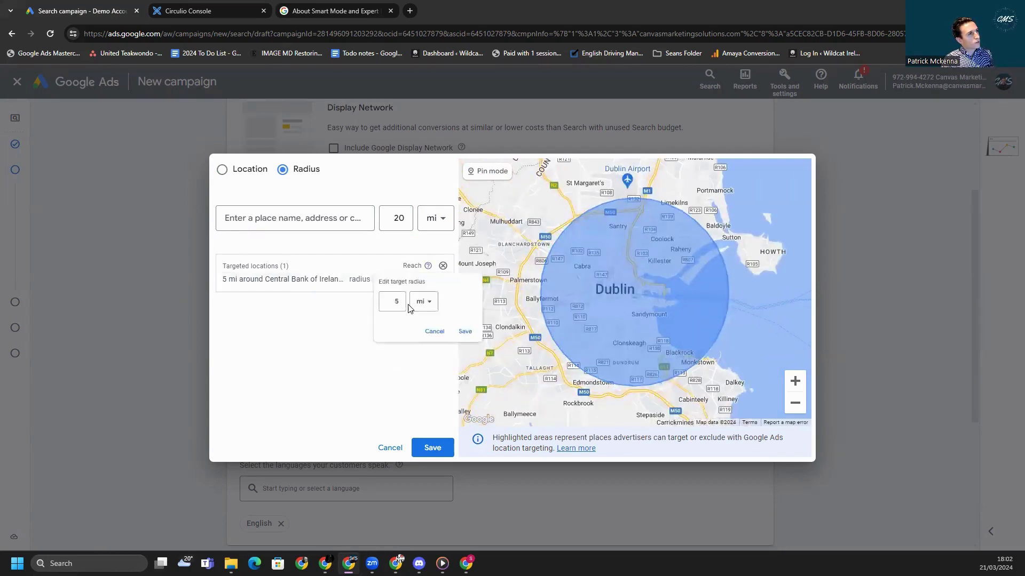
{"action": "key", "text": "BackSpace"}
{"action": "type", "text": "1"}
{"action": "left_click", "coordinate": [488, 348]}
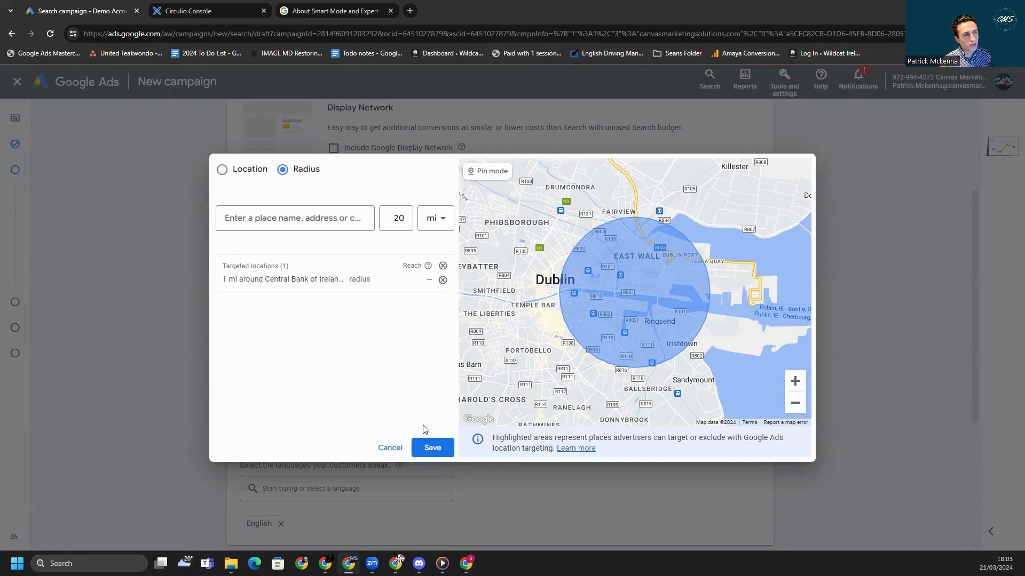
Try adding a second radius target of 20 mi around Ireland.
{"action": "left_click", "coordinate": [336, 218]}
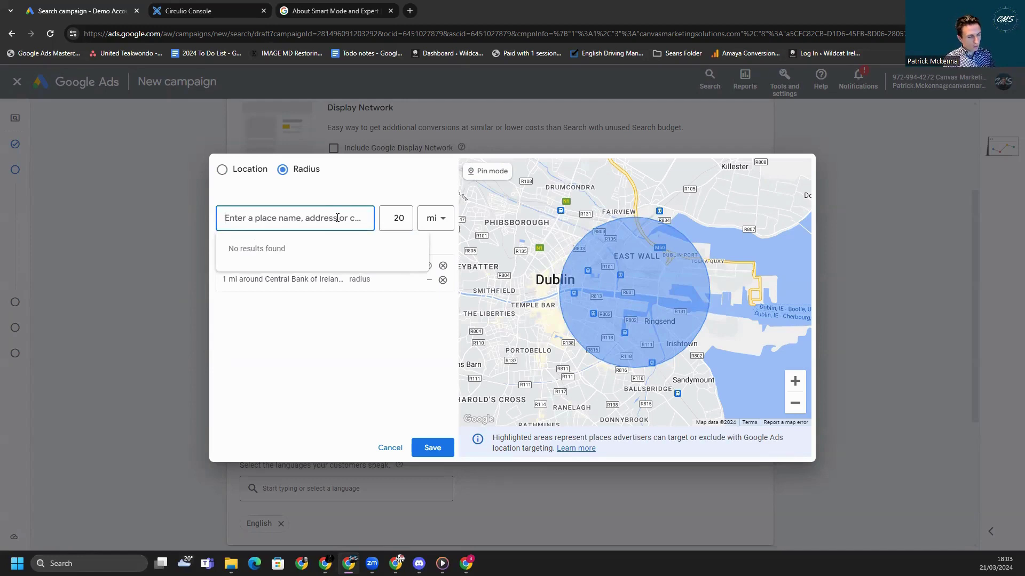
{"action": "type", "text": "irla"}
{"action": "key", "text": "BackSpace"}
{"action": "key", "text": "BackSpace"}
{"action": "key", "text": "BackSpace"}
{"action": "type", "text": "re"}
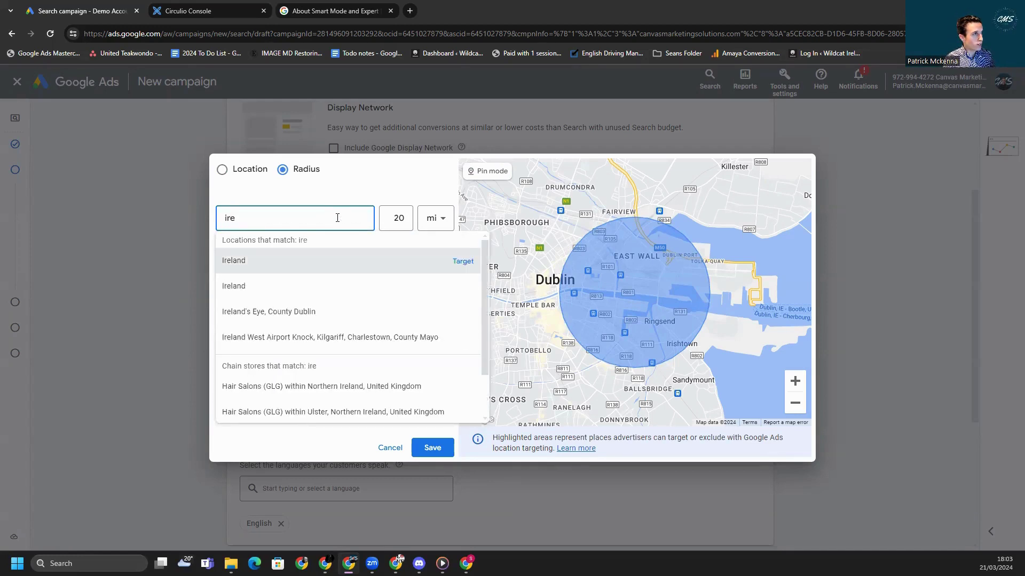
{"action": "key", "text": "BackSpace"}
{"action": "key", "text": "BackSpace"}
{"action": "key", "text": "BackSpace"}
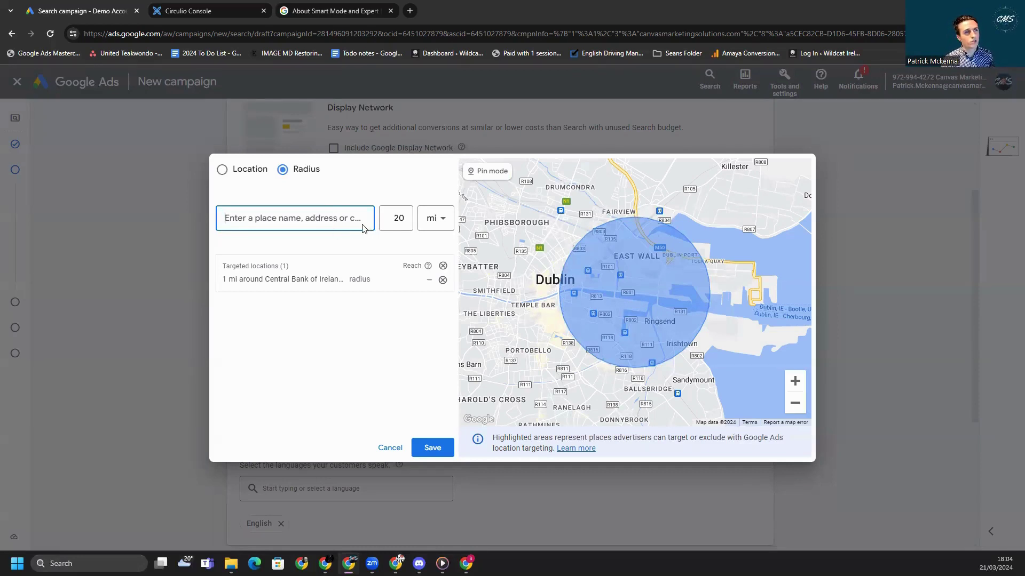
{"action": "type", "text": "ireland"}
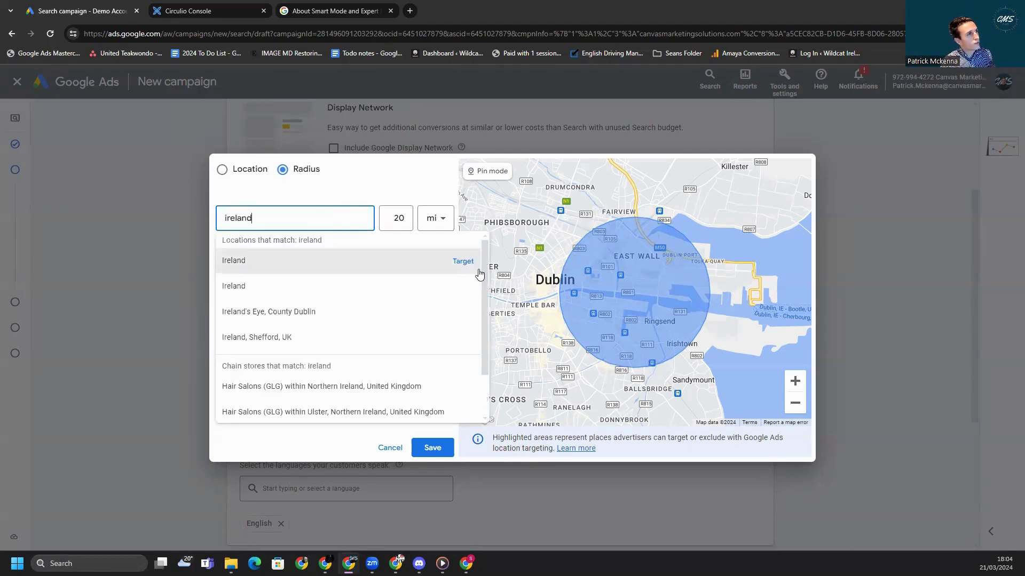
{"action": "left_click", "coordinate": [463, 261]}
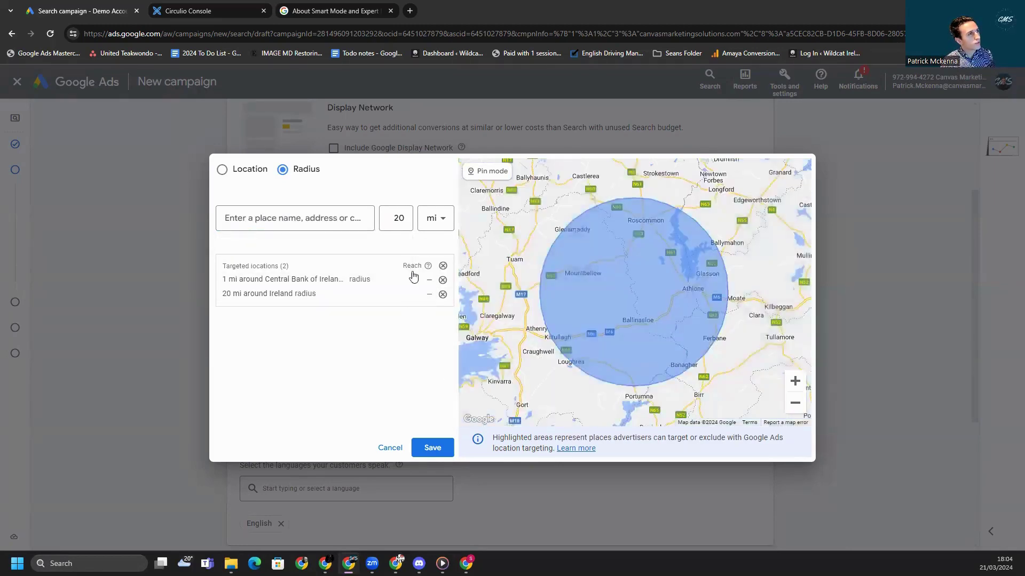
Target the whole country of Ireland, save the locations, and remove the two radius targets from the campaign.
{"action": "left_click", "coordinate": [241, 171]}
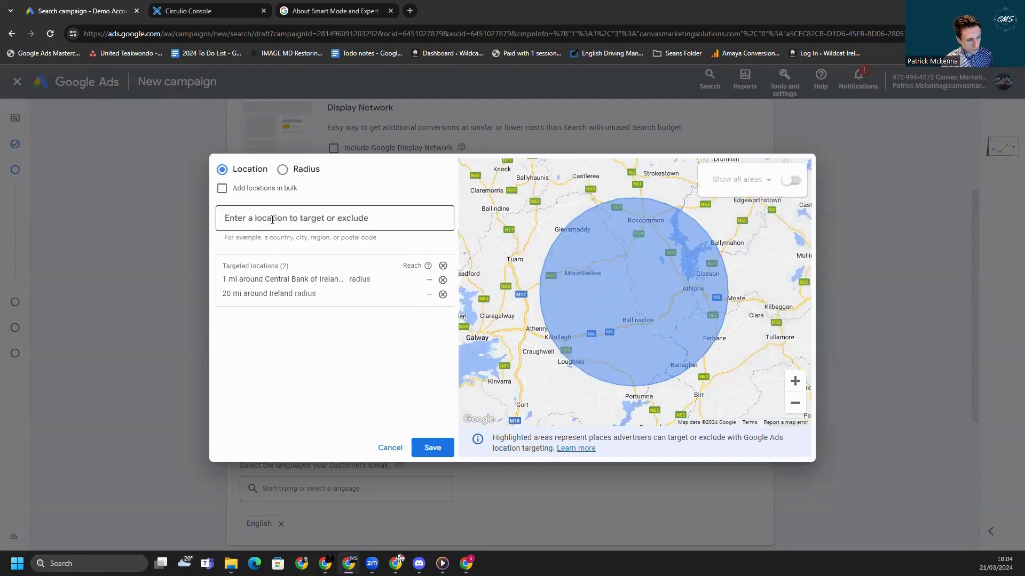
{"action": "type", "text": "ireland"}
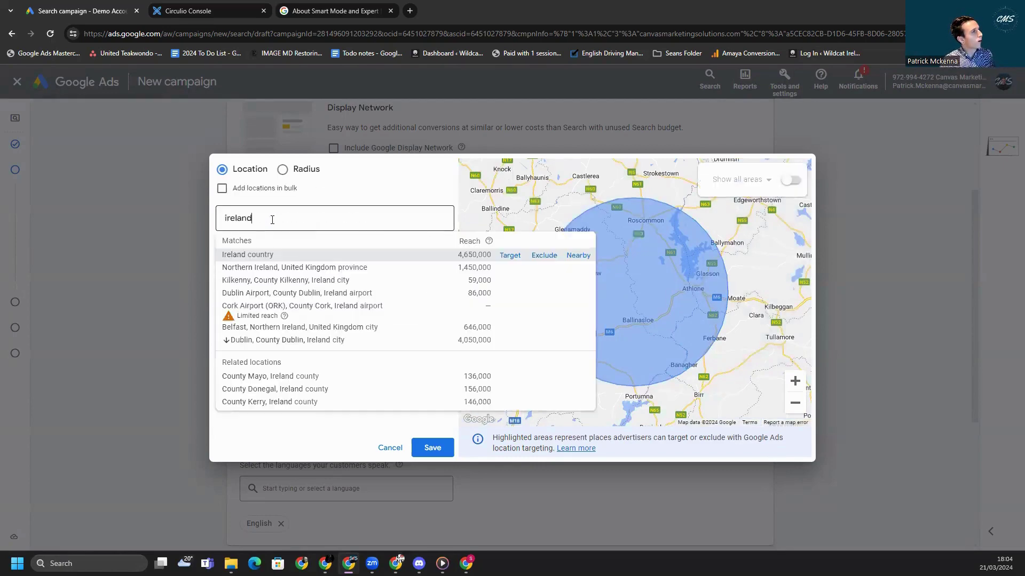
{"action": "left_click", "coordinate": [505, 258]}
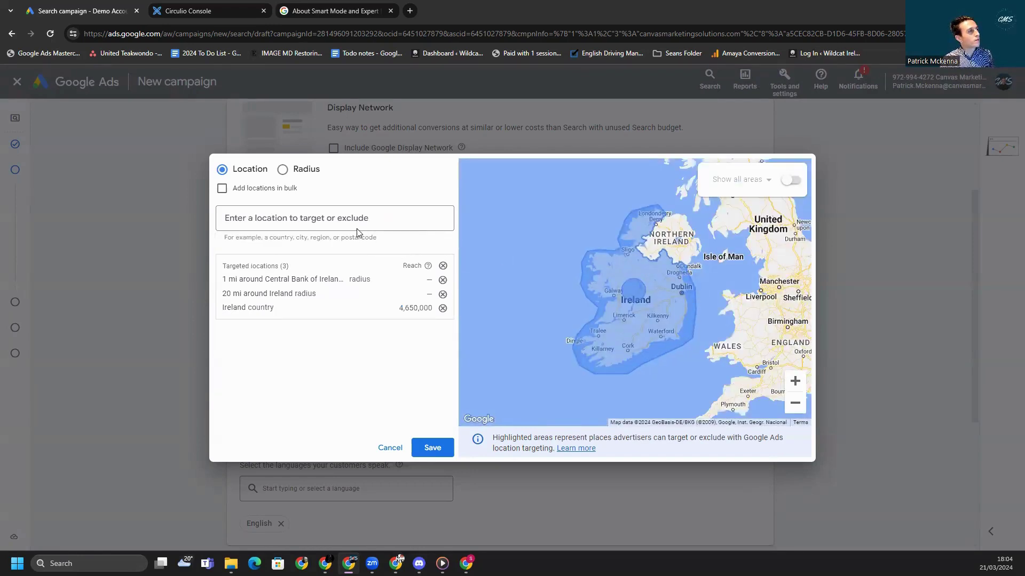
{"action": "left_click", "coordinate": [433, 448]}
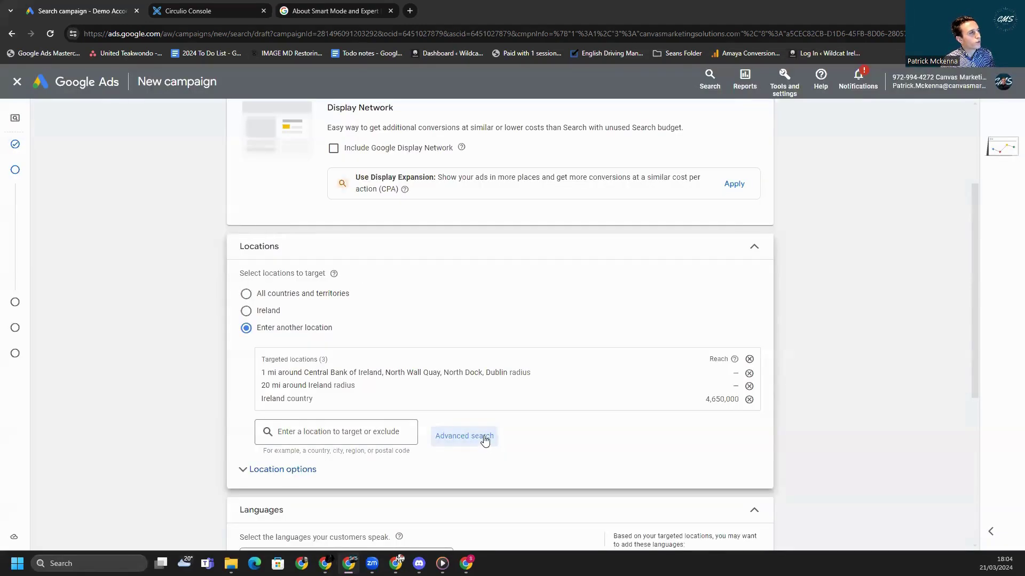
{"action": "left_click", "coordinate": [749, 373]}
{"action": "left_click", "coordinate": [749, 375]}
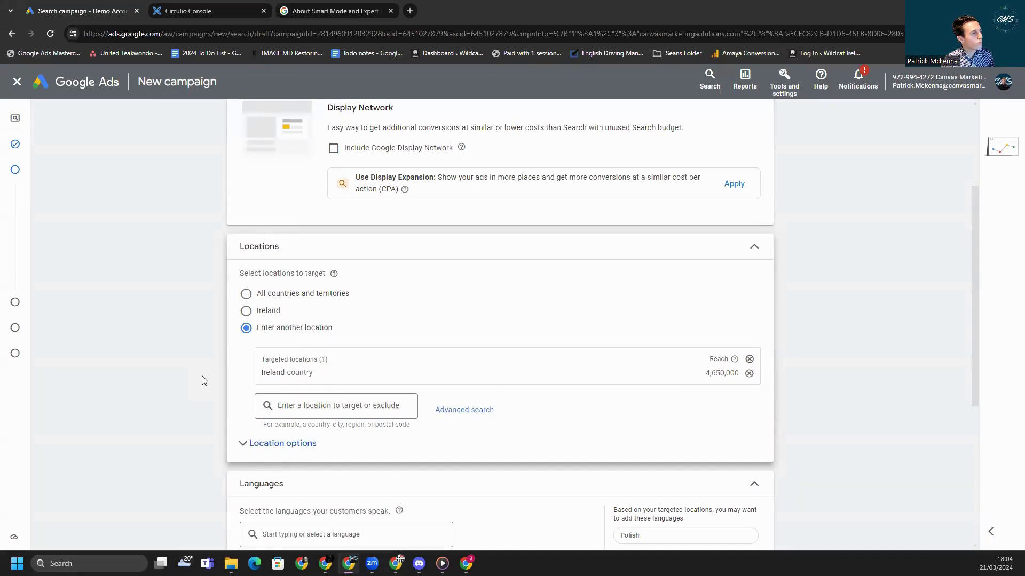
Set the location options to target by presence only: people in or regularly in the targeted locations.
{"action": "left_click", "coordinate": [267, 444]}
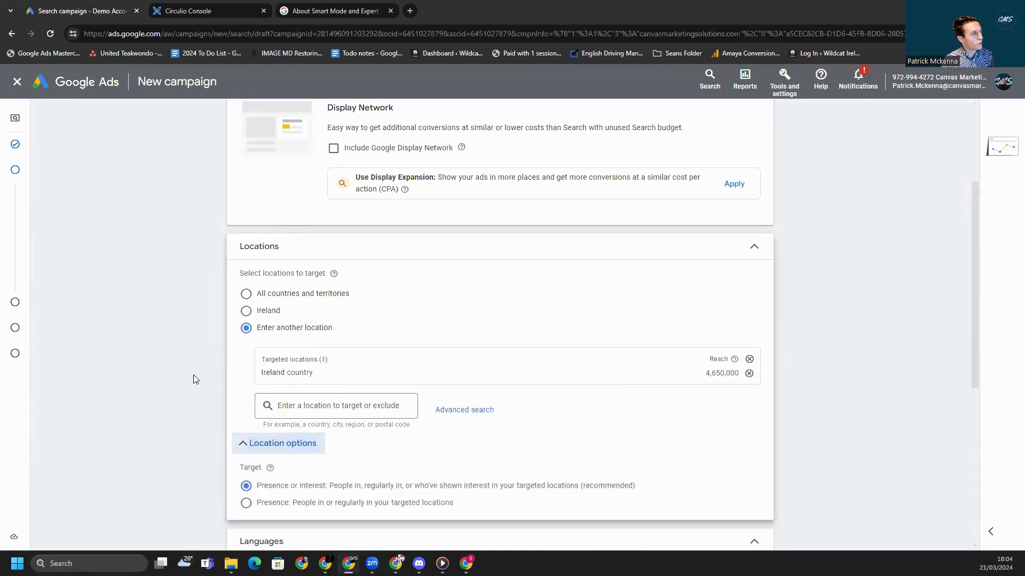
{"action": "scroll", "coordinate": [194, 380], "scroll_direction": "down", "scroll_amount": 1}
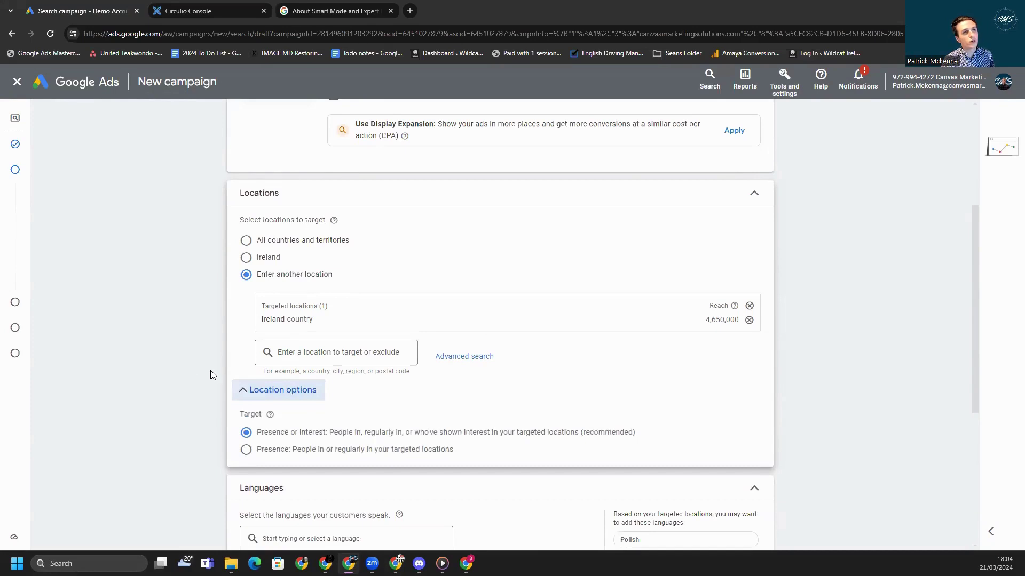
{"action": "left_click", "coordinate": [254, 394]}
{"action": "scroll", "coordinate": [176, 395], "scroll_direction": "down", "scroll_amount": 2}
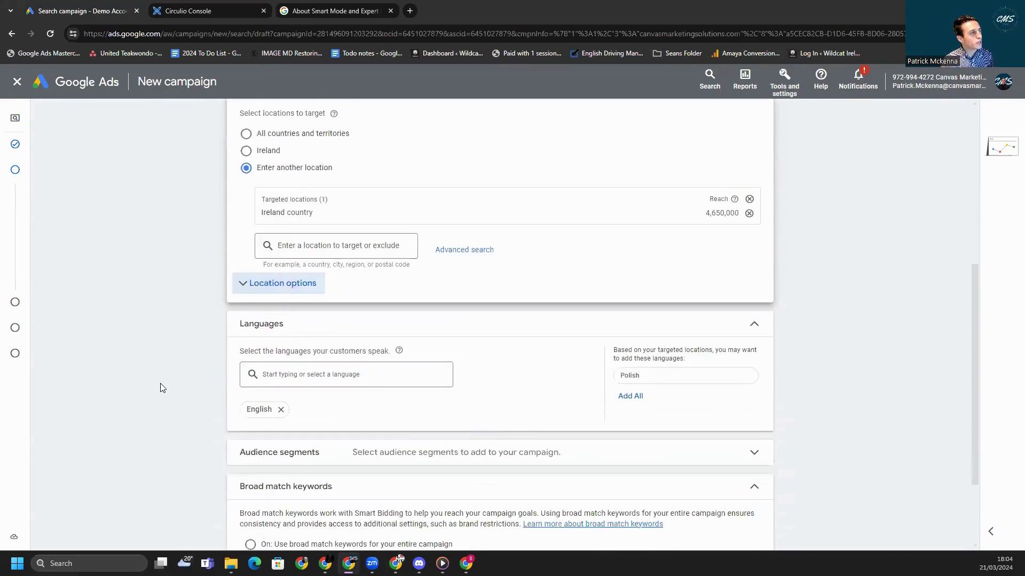
{"action": "left_click", "coordinate": [271, 288]}
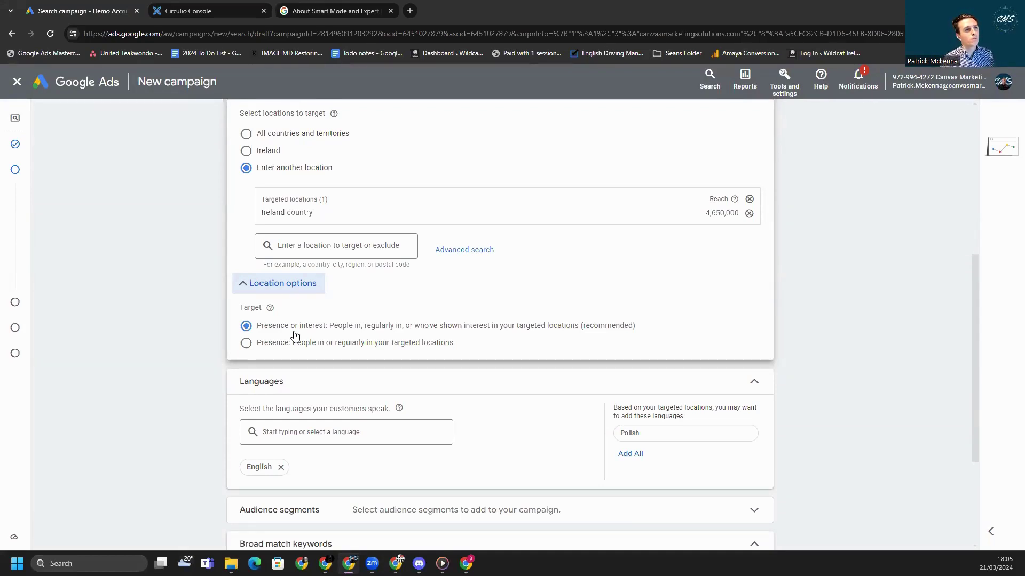
{"action": "left_click", "coordinate": [287, 344]}
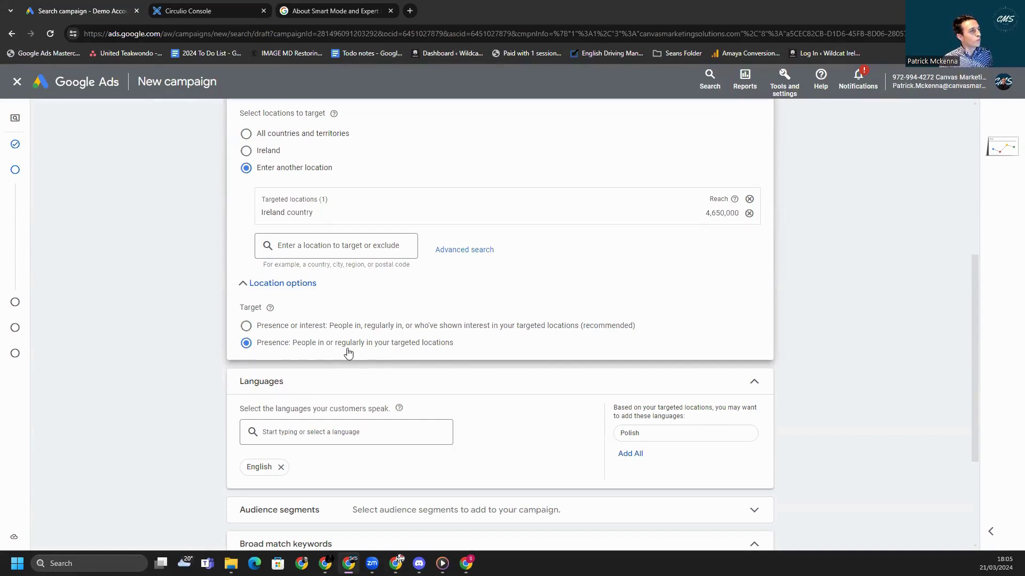
Add the suggested language Polish to the campaign's languages.
{"action": "scroll", "coordinate": [360, 334], "scroll_direction": "down", "scroll_amount": 3}
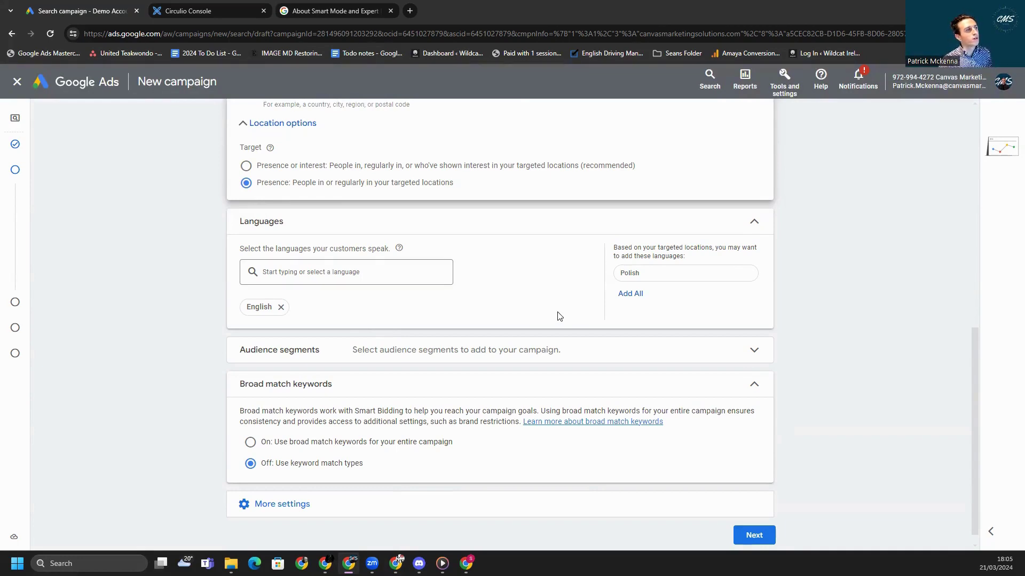
{"action": "left_click", "coordinate": [628, 274]}
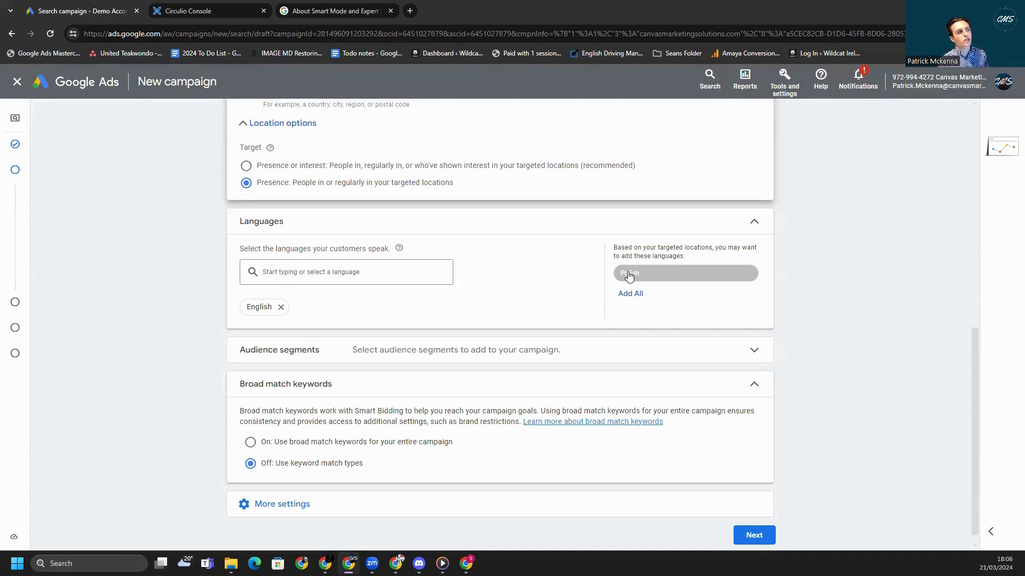
{"action": "left_click", "coordinate": [628, 274]}
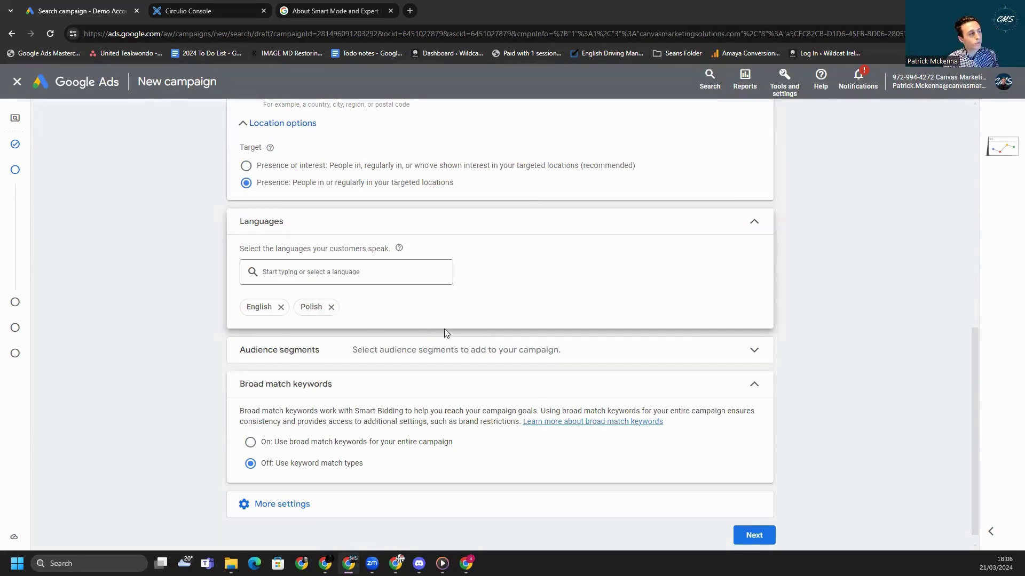
Open the campaign's audience segments and browse the in-market category of what people are actively researching or planning.
{"action": "scroll", "coordinate": [444, 333], "scroll_direction": "down", "scroll_amount": 1}
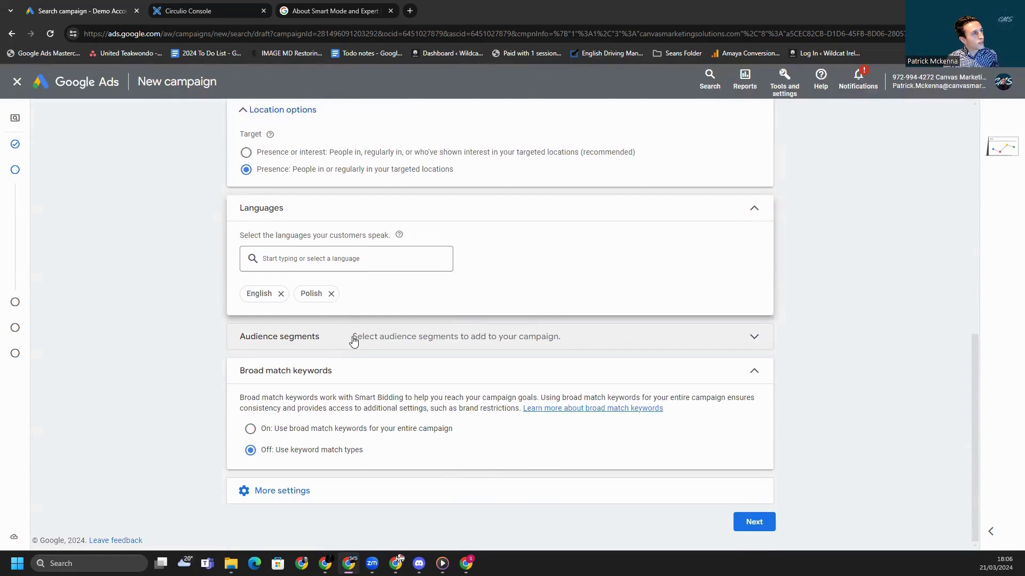
{"action": "left_click", "coordinate": [346, 339]}
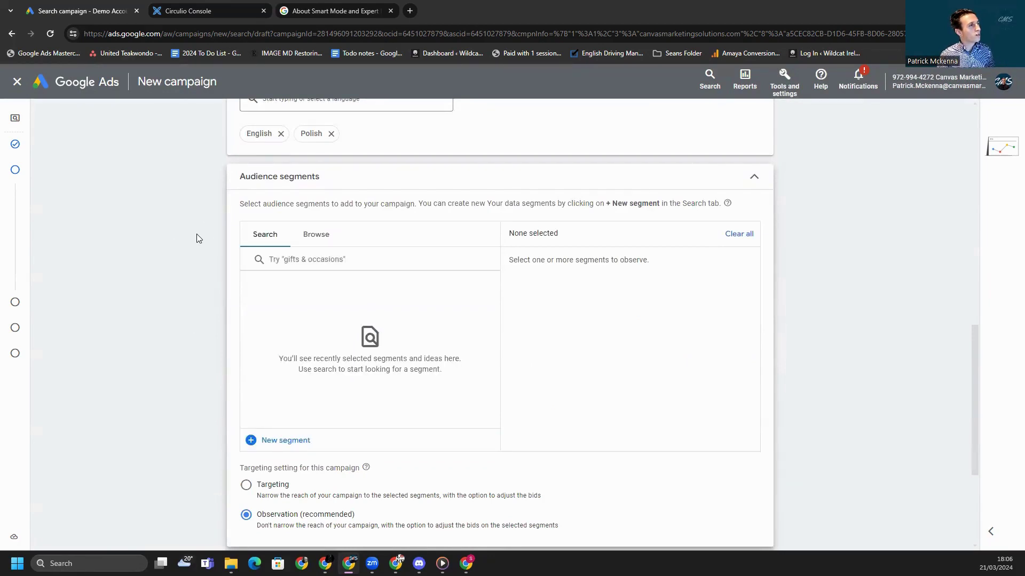
{"action": "left_click", "coordinate": [320, 240]}
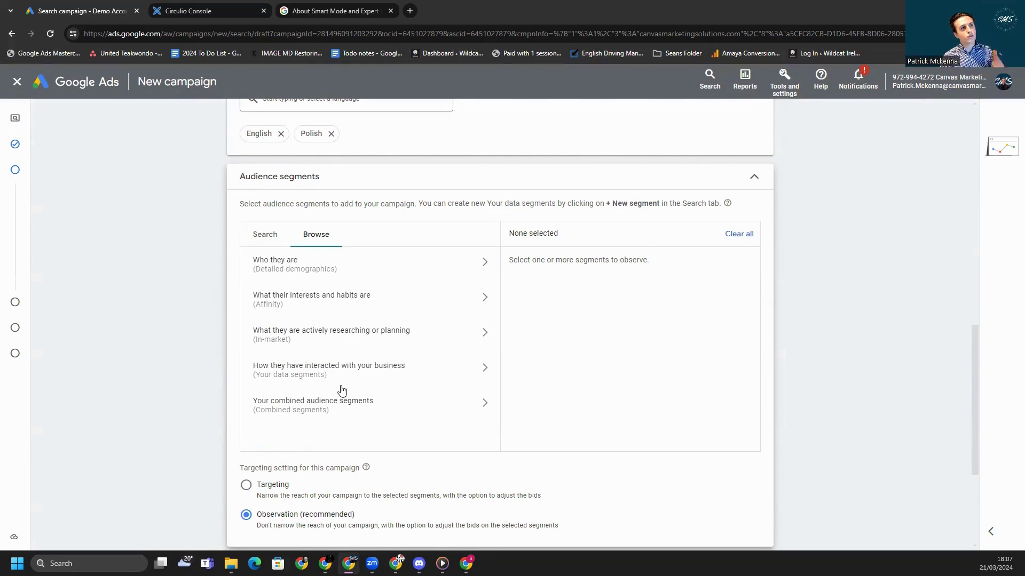
{"action": "scroll", "coordinate": [342, 389], "scroll_direction": "down", "scroll_amount": 1}
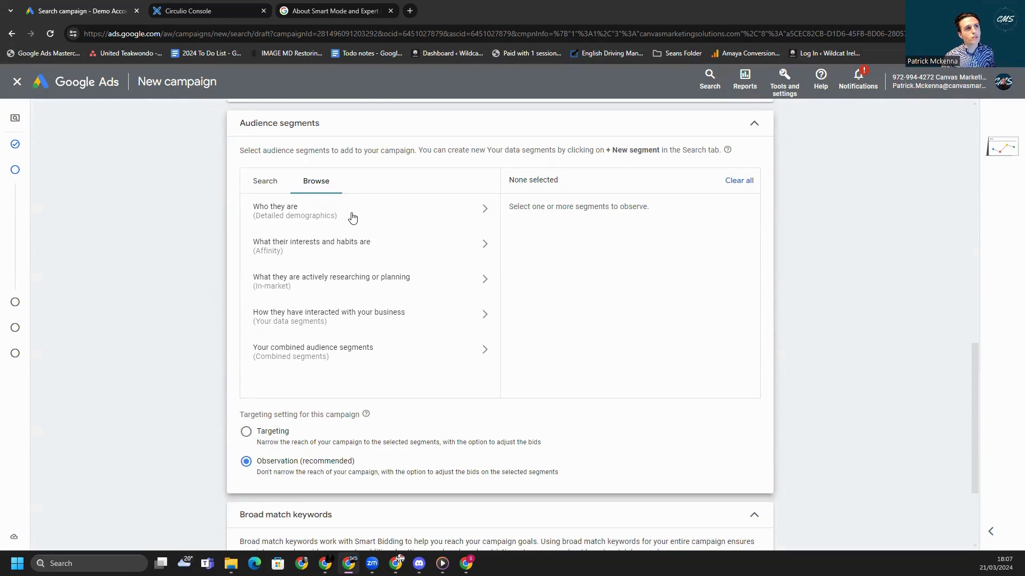
{"action": "left_click", "coordinate": [317, 285]}
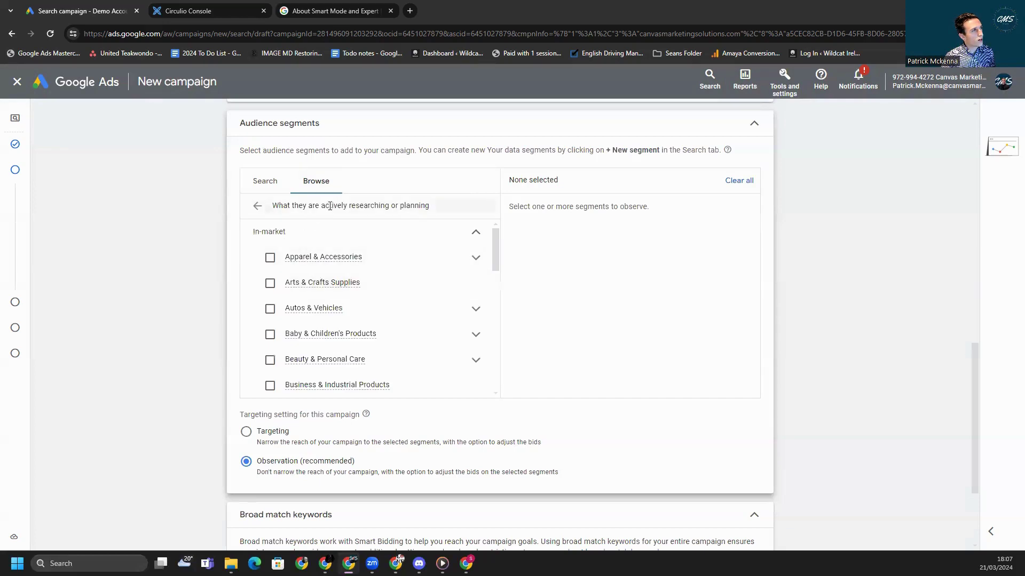
{"action": "left_click", "coordinate": [257, 206]}
Search the audience segments for "home" and add the detailed demographics segments Homeowners and Real Estate Industry.
{"action": "left_click", "coordinate": [265, 182]}
{"action": "left_click", "coordinate": [295, 205]}
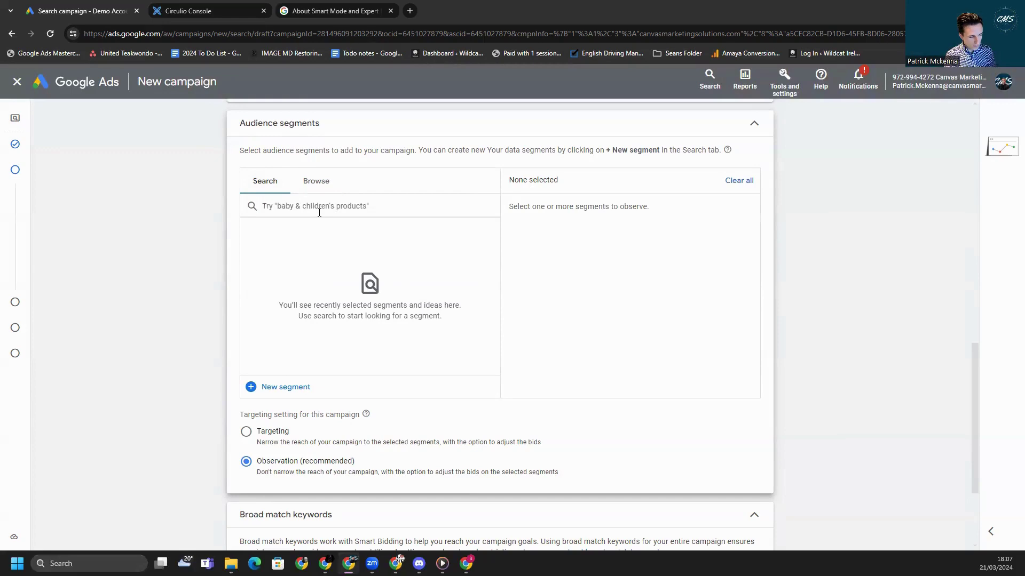
{"action": "type", "text": "home"}
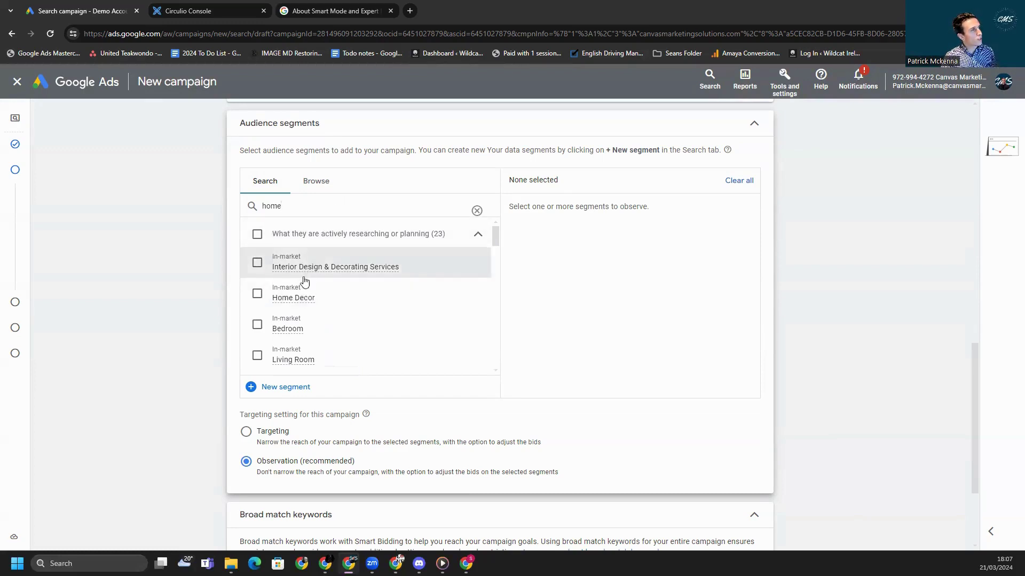
{"action": "scroll", "coordinate": [312, 301], "scroll_direction": "down", "scroll_amount": 2}
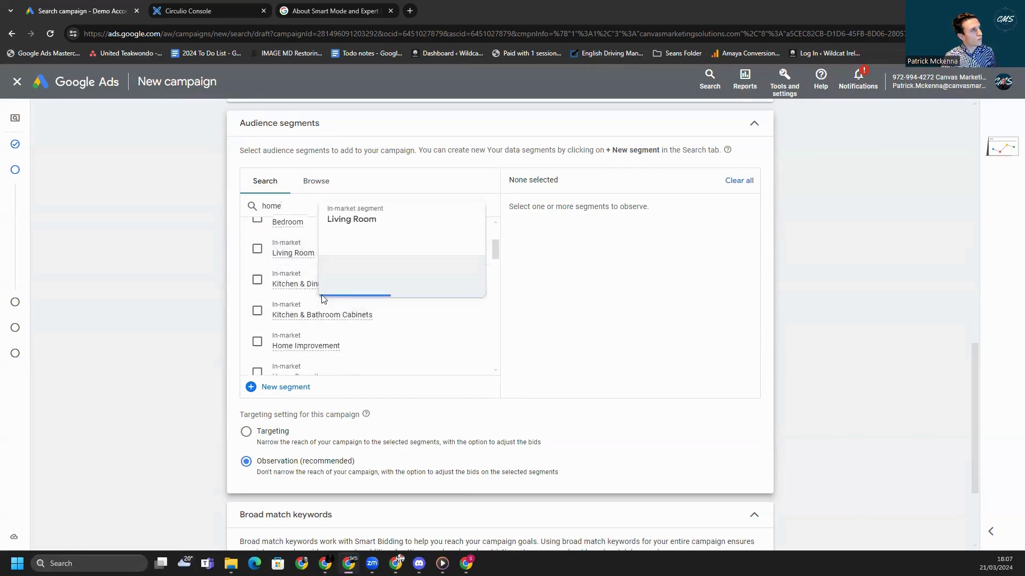
{"action": "scroll", "coordinate": [296, 299], "scroll_direction": "down", "scroll_amount": 2}
{"action": "scroll", "coordinate": [367, 320], "scroll_direction": "down", "scroll_amount": 6}
{"action": "scroll", "coordinate": [367, 320], "scroll_direction": "down", "scroll_amount": 3}
{"action": "scroll", "coordinate": [366, 320], "scroll_direction": "up", "scroll_amount": 1}
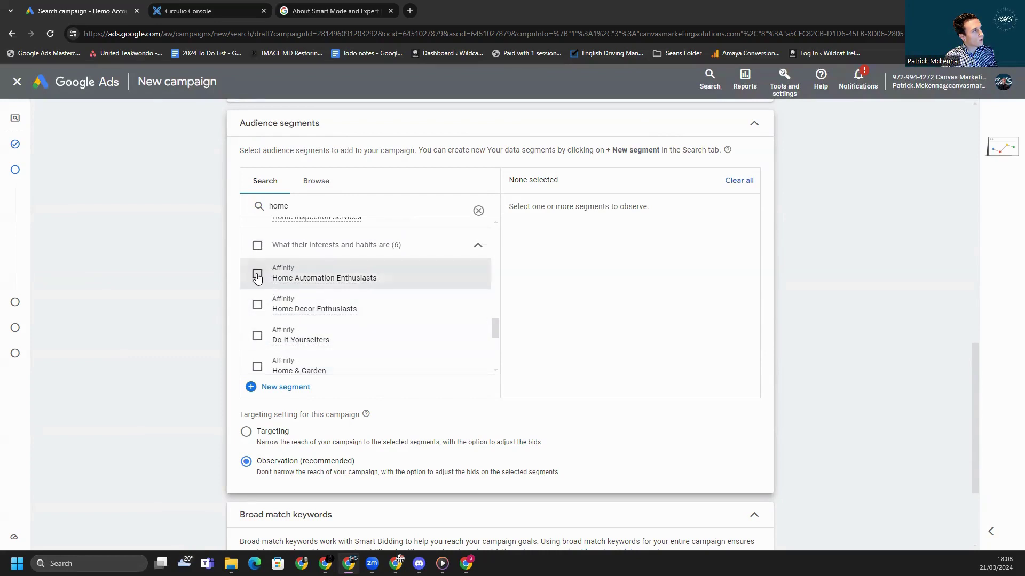
{"action": "scroll", "coordinate": [342, 315], "scroll_direction": "down", "scroll_amount": 4}
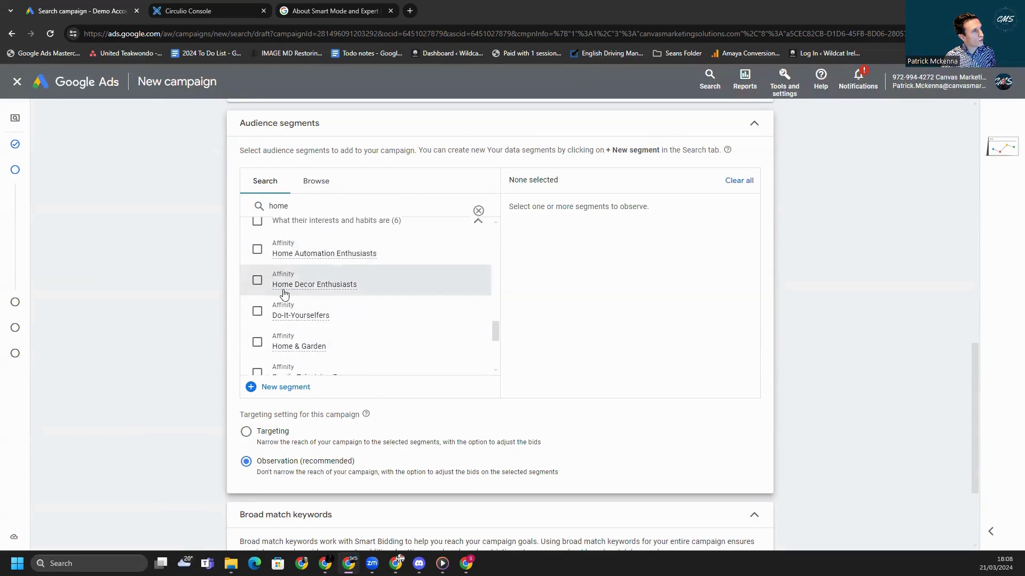
{"action": "scroll", "coordinate": [355, 326], "scroll_direction": "down", "scroll_amount": 2}
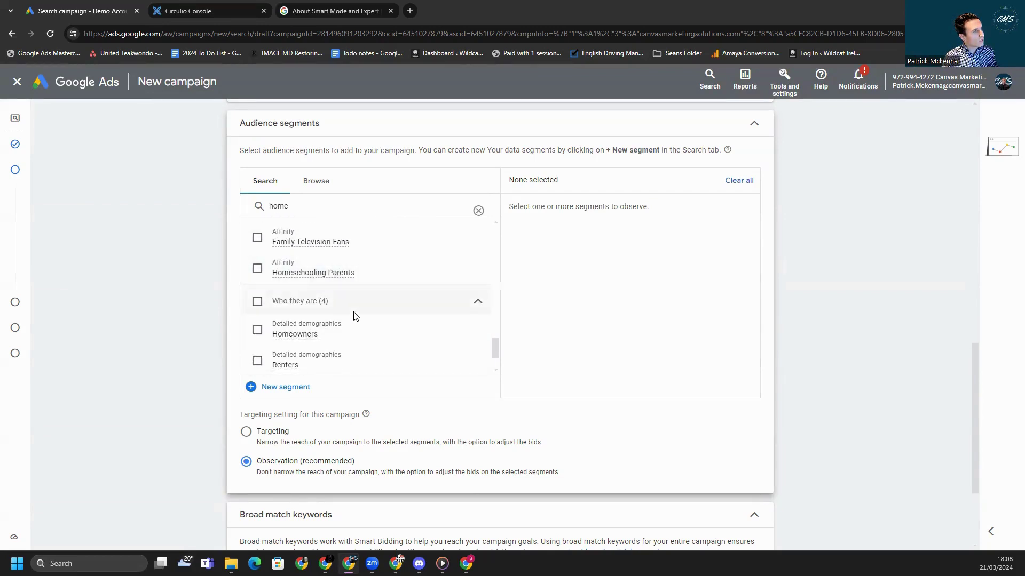
{"action": "scroll", "coordinate": [284, 317], "scroll_direction": "down", "scroll_amount": 2}
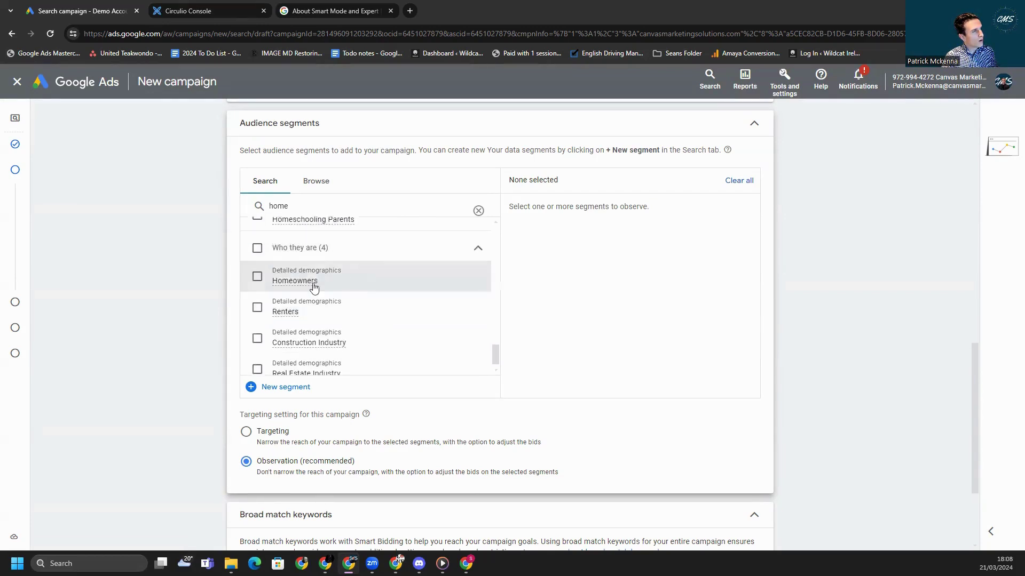
{"action": "left_click", "coordinate": [257, 276]}
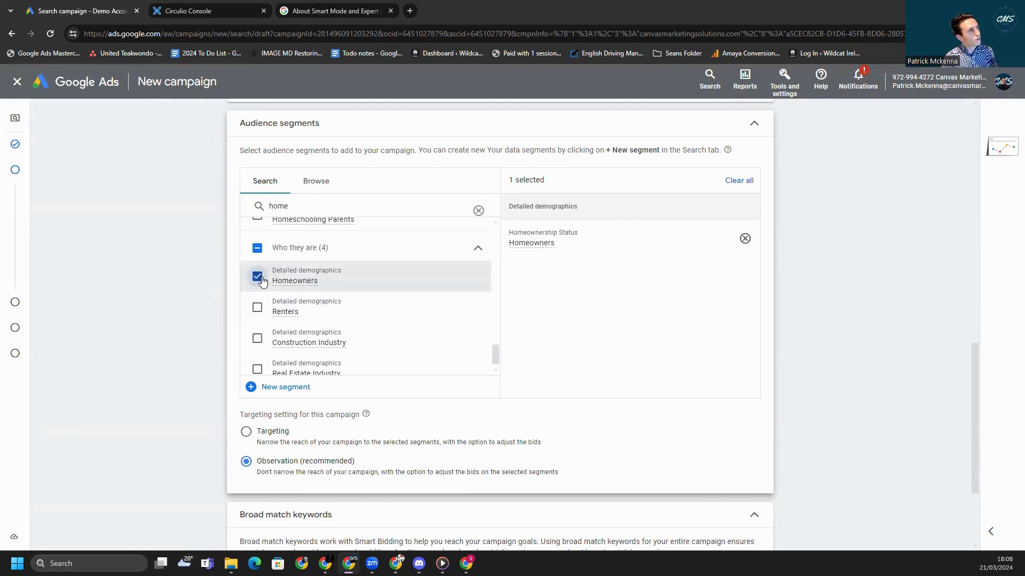
{"action": "scroll", "coordinate": [260, 325], "scroll_direction": "down", "scroll_amount": 1}
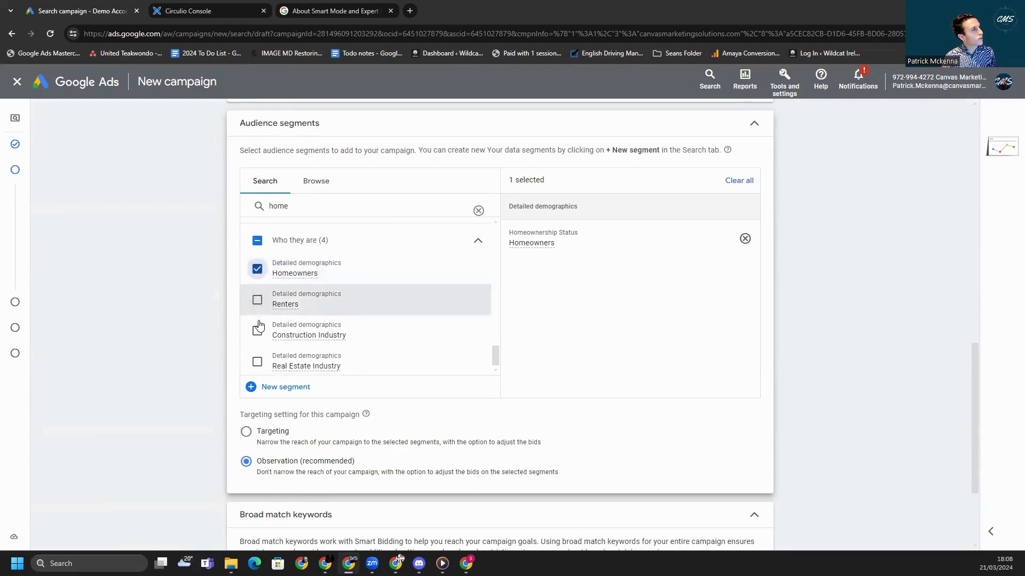
{"action": "left_click", "coordinate": [257, 361]}
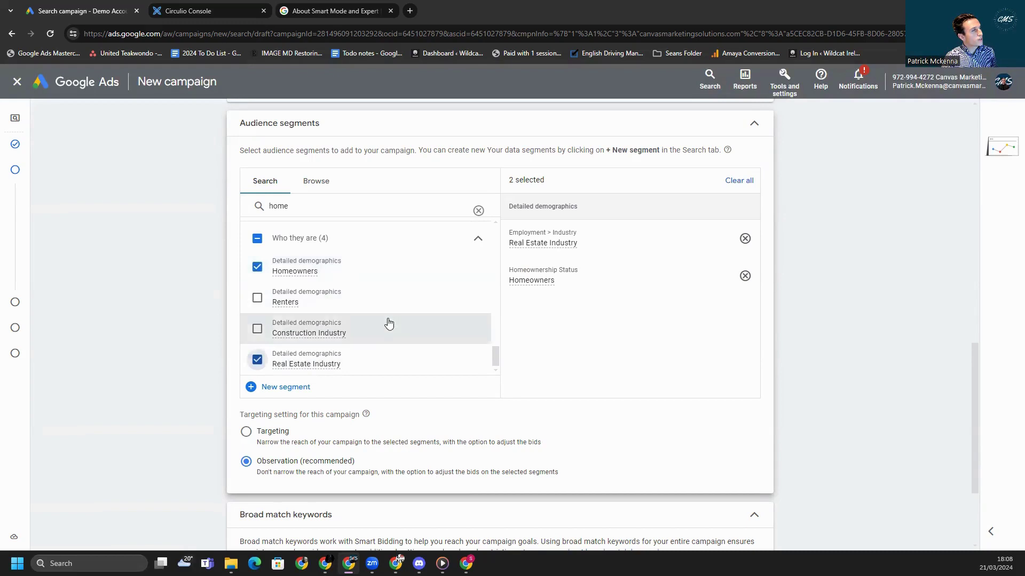
Try the Targeting setting for the selected audience segments and return it to Observation.
{"action": "scroll", "coordinate": [504, 379], "scroll_direction": "down", "scroll_amount": 1}
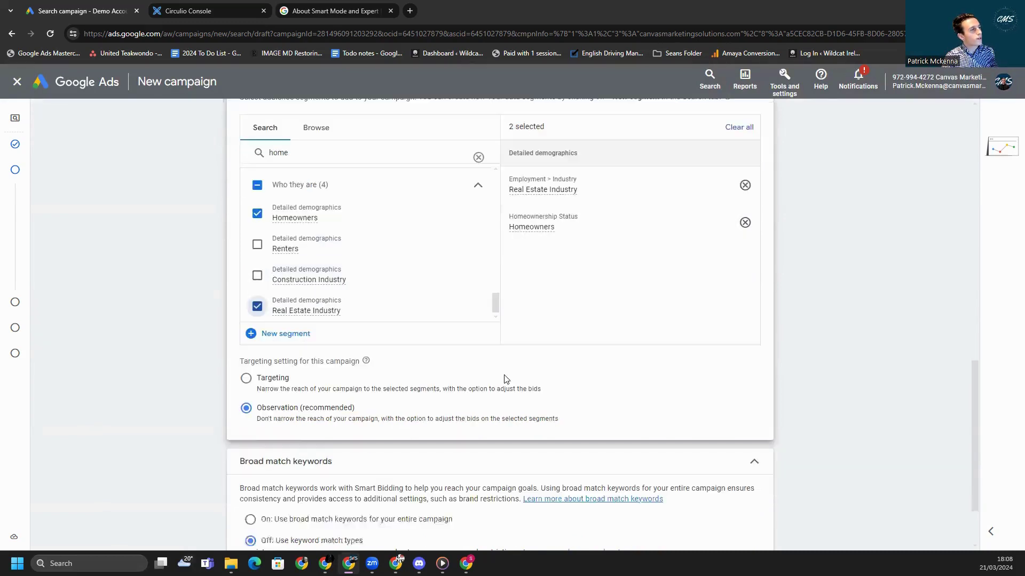
{"action": "scroll", "coordinate": [506, 378], "scroll_direction": "up", "scroll_amount": 2}
{"action": "scroll", "coordinate": [464, 240], "scroll_direction": "down", "scroll_amount": 1}
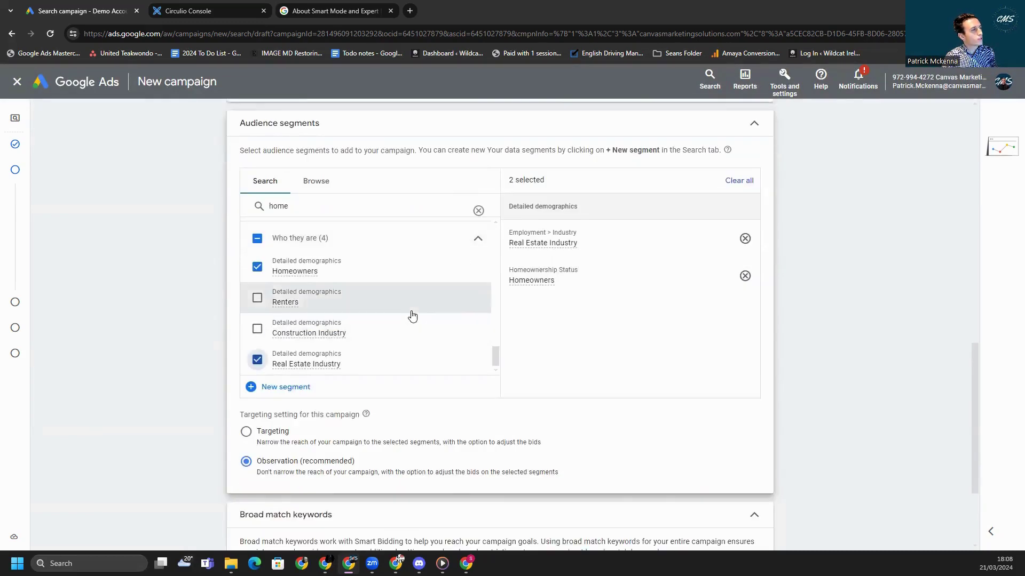
{"action": "scroll", "coordinate": [412, 316], "scroll_direction": "down", "scroll_amount": 1}
{"action": "scroll", "coordinate": [412, 304], "scroll_direction": "up", "scroll_amount": 1}
{"action": "scroll", "coordinate": [579, 247], "scroll_direction": "up", "scroll_amount": 1}
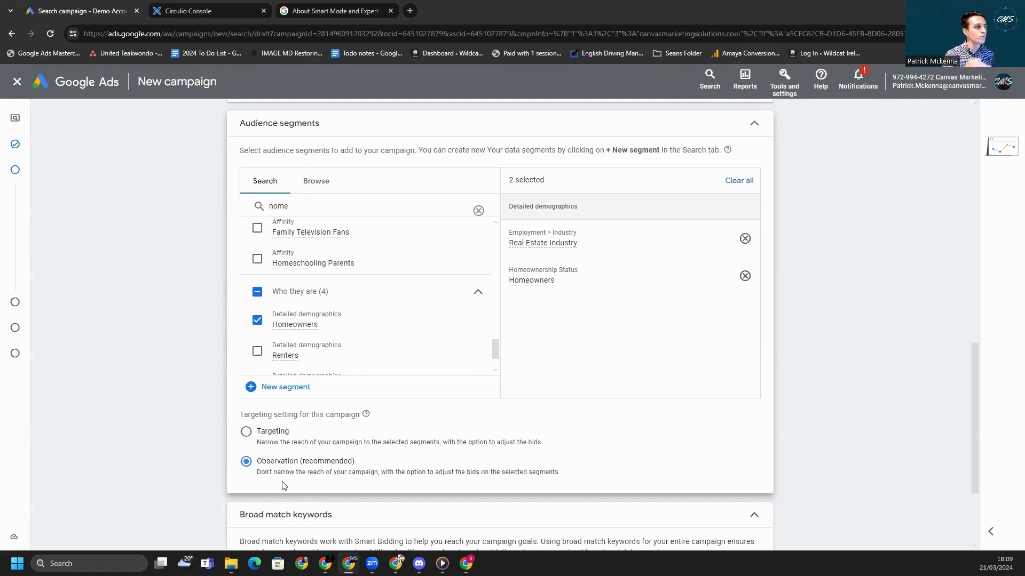
{"action": "left_click", "coordinate": [246, 432]}
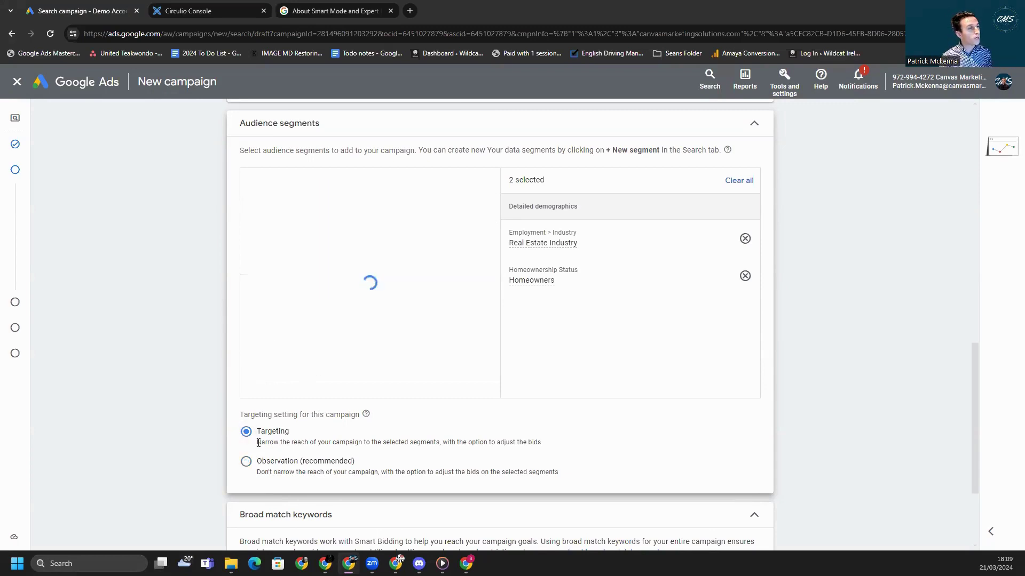
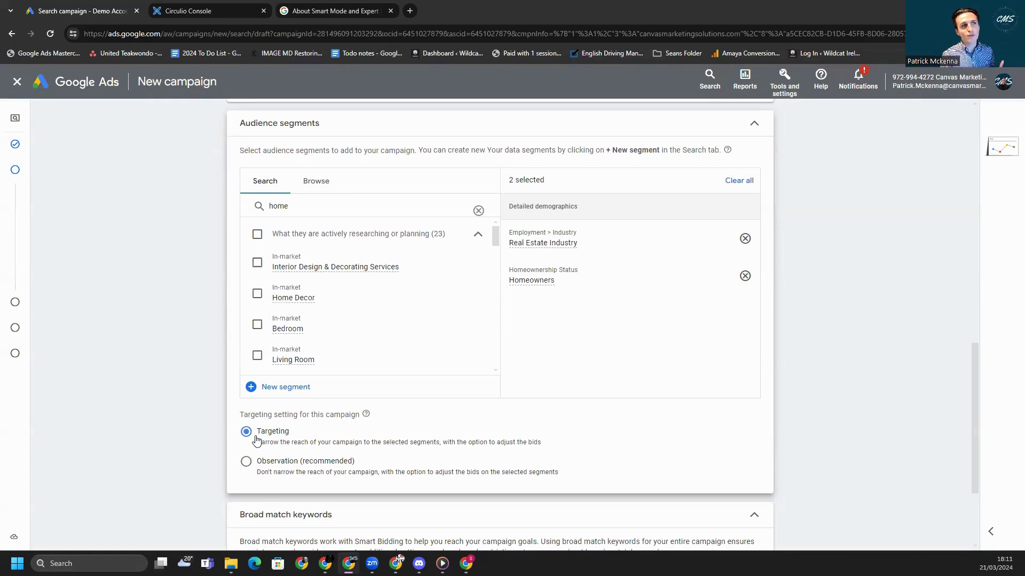
{"action": "left_click", "coordinate": [399, 561]}
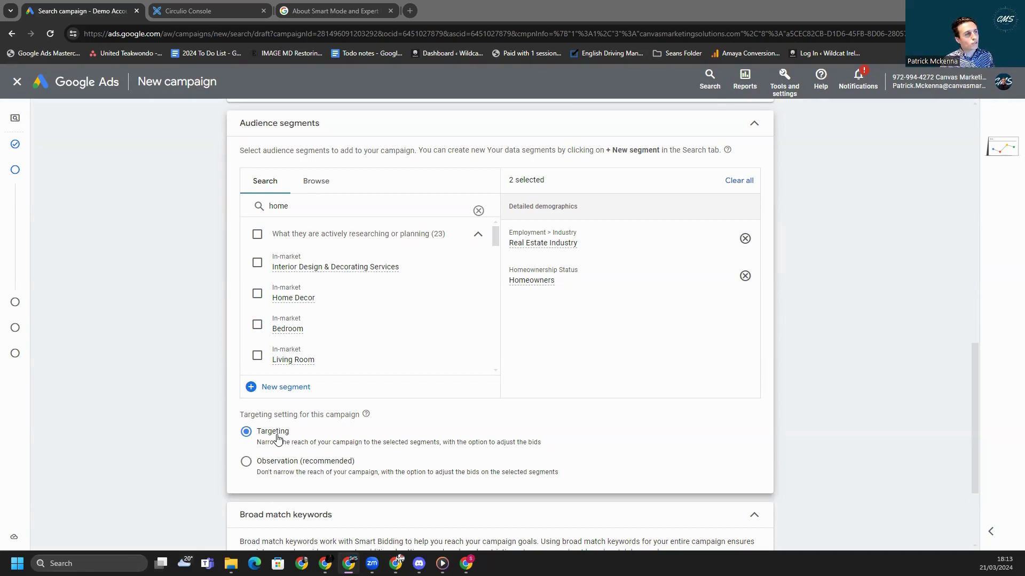
{"action": "left_click", "coordinate": [308, 471]}
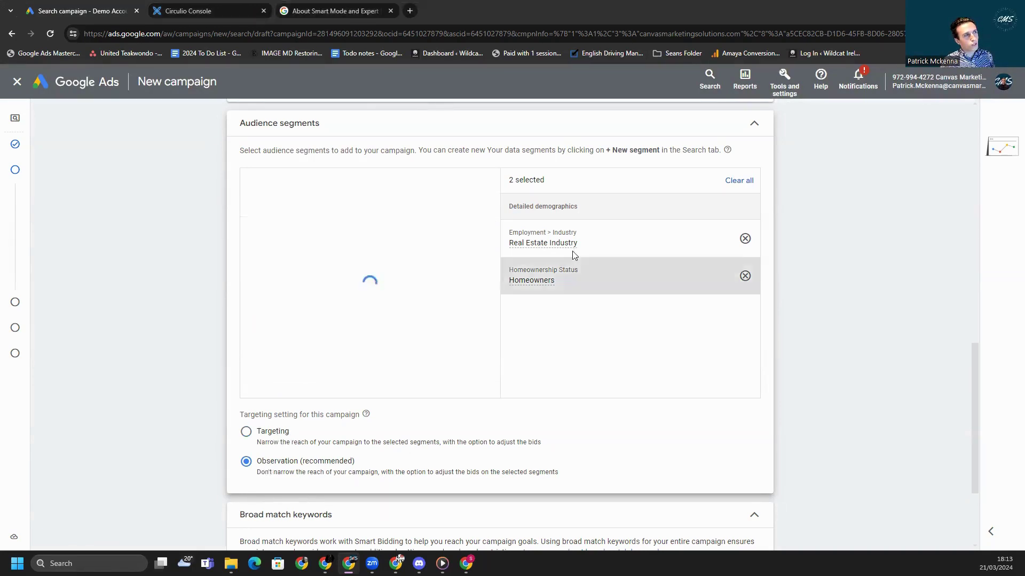
Expand the additional campaign settings and open the ad rotation options.
{"action": "scroll", "coordinate": [300, 310], "scroll_direction": "up", "scroll_amount": 5}
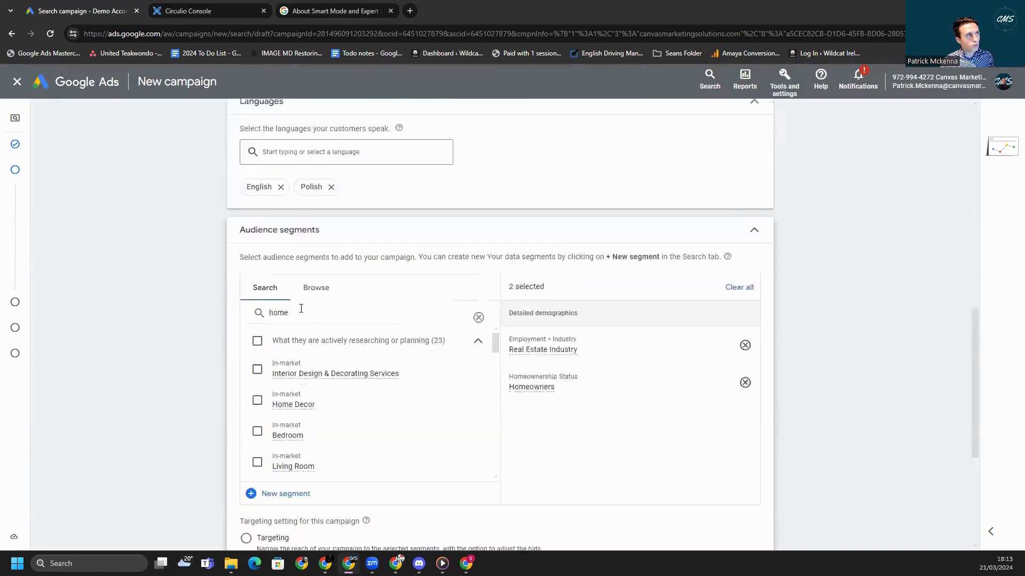
{"action": "scroll", "coordinate": [350, 364], "scroll_direction": "down", "scroll_amount": 10}
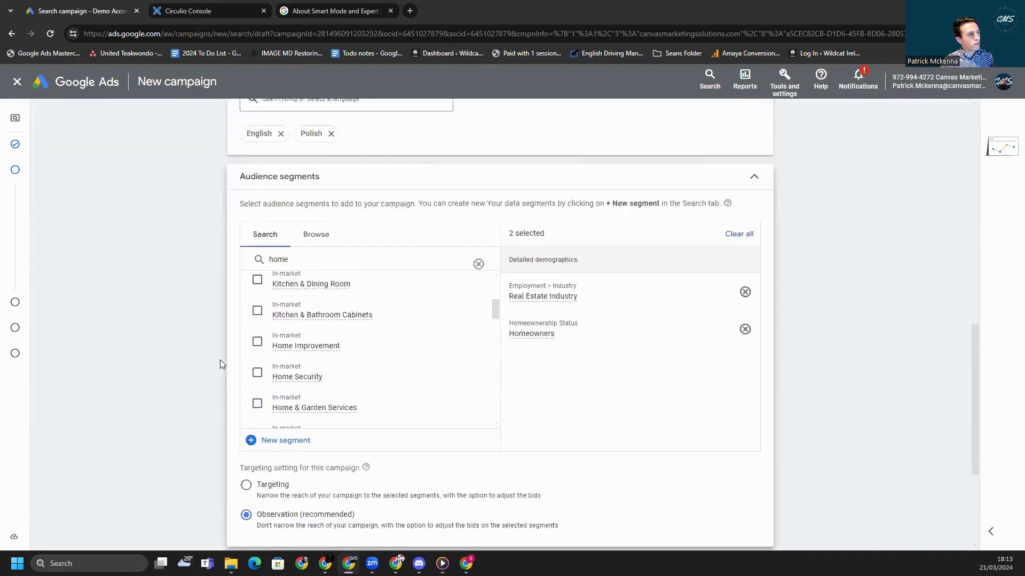
{"action": "scroll", "coordinate": [222, 357], "scroll_direction": "up", "scroll_amount": 1}
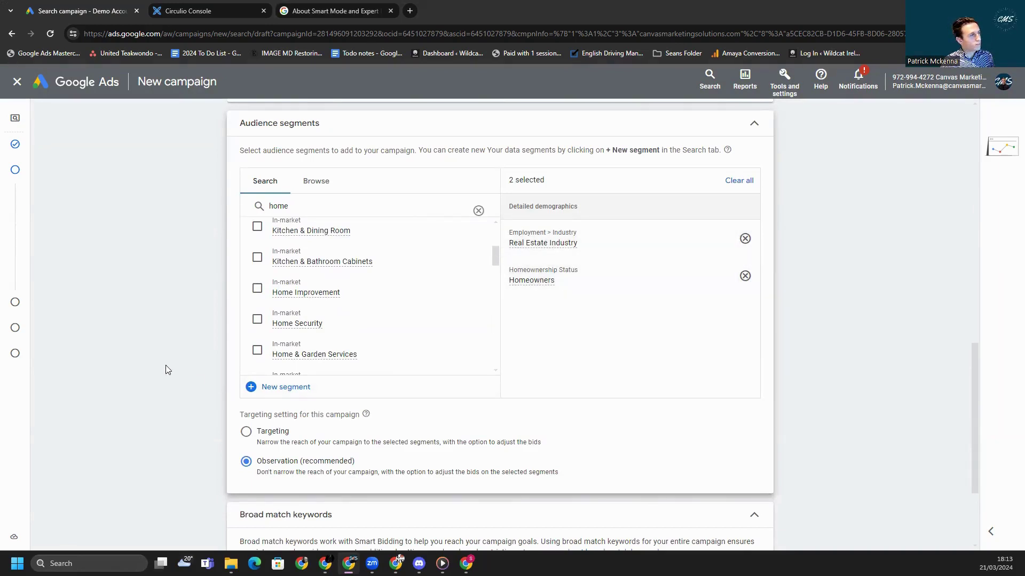
{"action": "scroll", "coordinate": [166, 369], "scroll_direction": "down", "scroll_amount": 3}
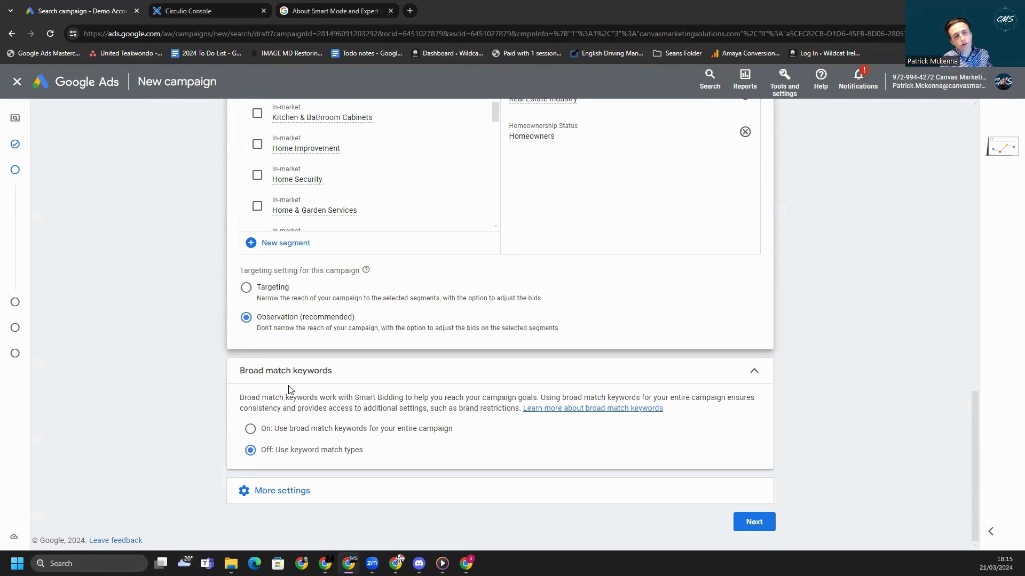
{"action": "left_click", "coordinate": [291, 493]}
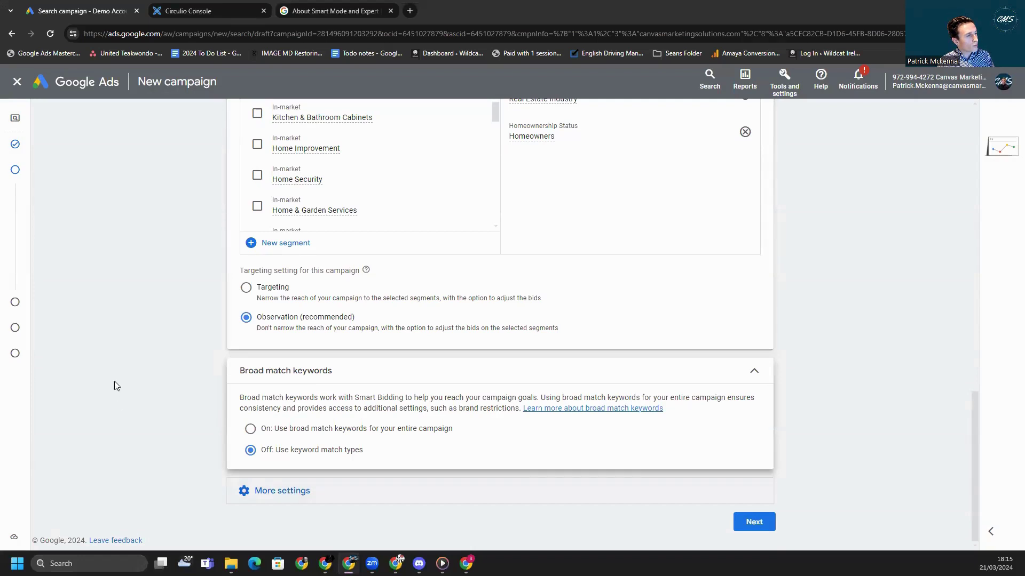
{"action": "scroll", "coordinate": [152, 353], "scroll_direction": "down", "scroll_amount": 3}
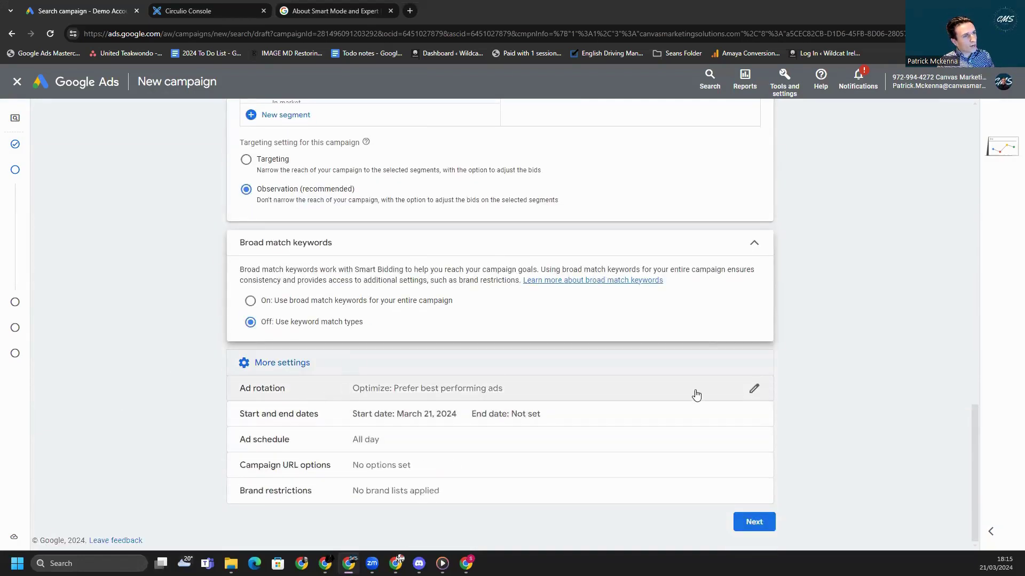
{"action": "left_click", "coordinate": [724, 394]}
{"action": "scroll", "coordinate": [181, 403], "scroll_direction": "down", "scroll_amount": 2}
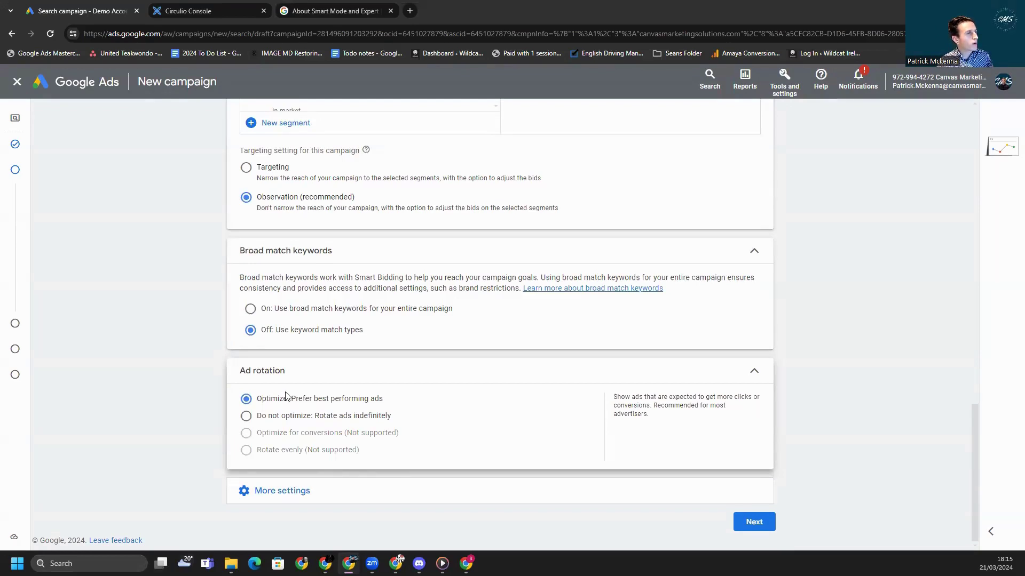
Set the campaign's ad schedule to run on all days from 06:00 to 20:30.
{"action": "left_click", "coordinate": [282, 492]}
{"action": "scroll", "coordinate": [199, 436], "scroll_direction": "down", "scroll_amount": 2}
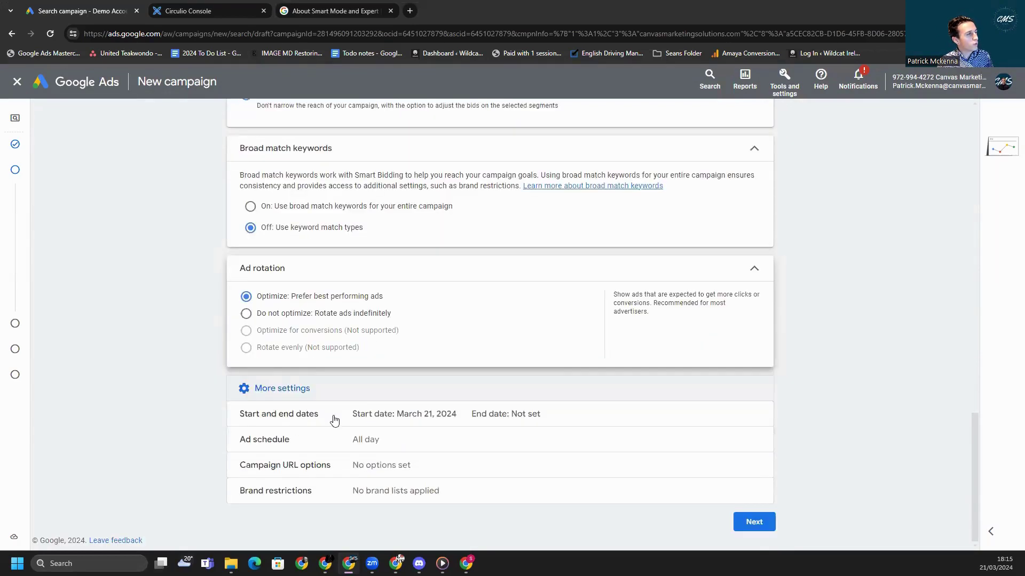
{"action": "left_click", "coordinate": [330, 443]}
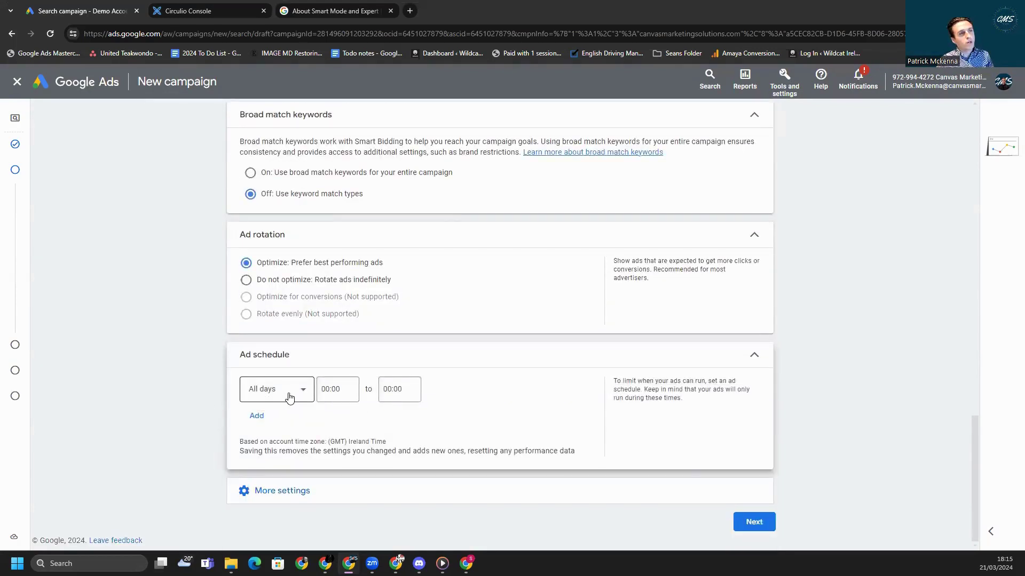
{"action": "left_click", "coordinate": [290, 395]}
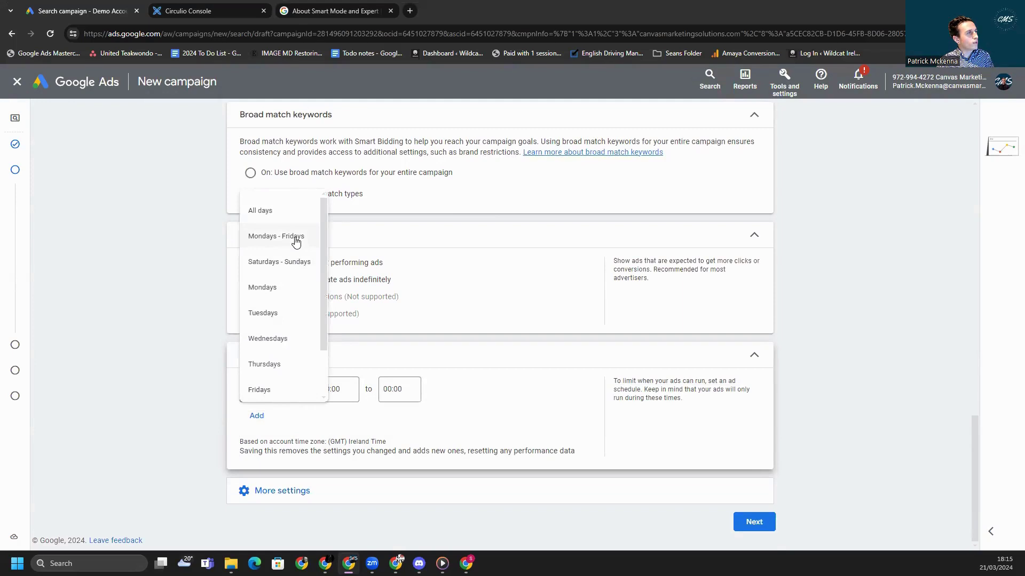
{"action": "left_click", "coordinate": [260, 210]}
{"action": "left_click", "coordinate": [339, 389]}
{"action": "scroll", "coordinate": [339, 263], "scroll_direction": "down", "scroll_amount": 6}
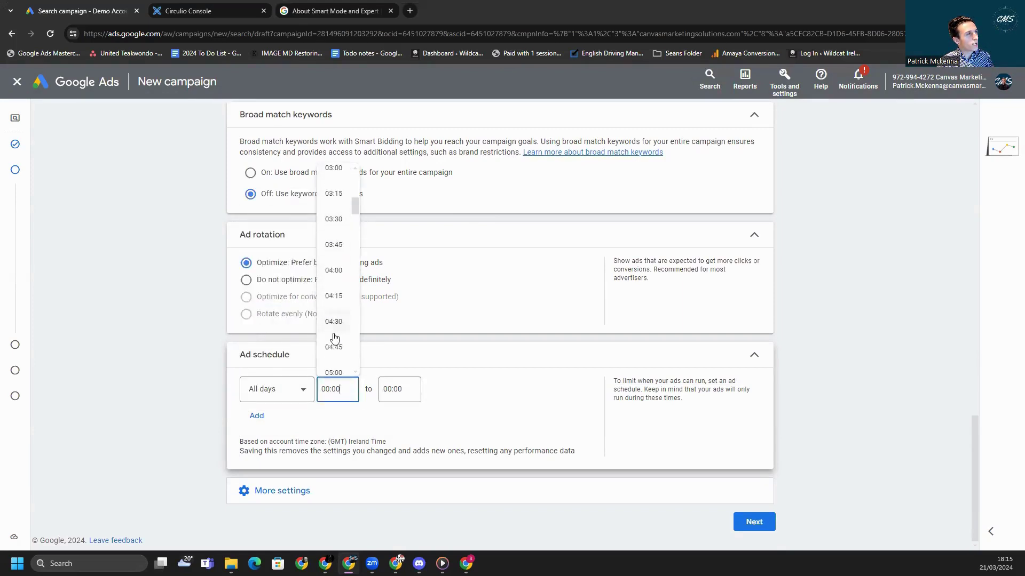
{"action": "scroll", "coordinate": [334, 323], "scroll_direction": "down", "scroll_amount": 3}
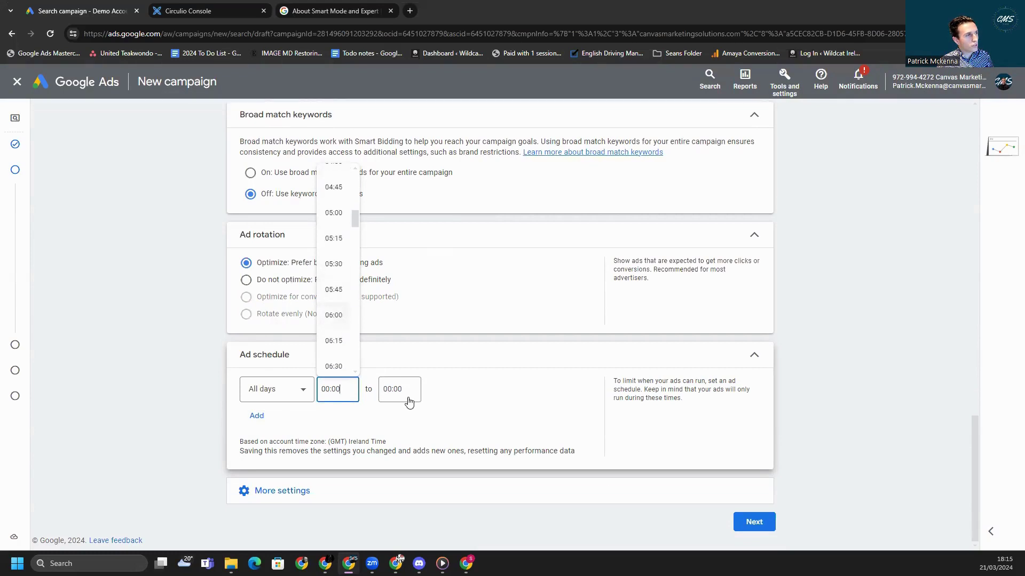
{"action": "left_click", "coordinate": [334, 315]}
{"action": "left_click", "coordinate": [399, 389]}
{"action": "scroll", "coordinate": [401, 341], "scroll_direction": "down", "scroll_amount": 20}
{"action": "scroll", "coordinate": [403, 347], "scroll_direction": "down", "scroll_amount": 1}
{"action": "left_click", "coordinate": [396, 361]}
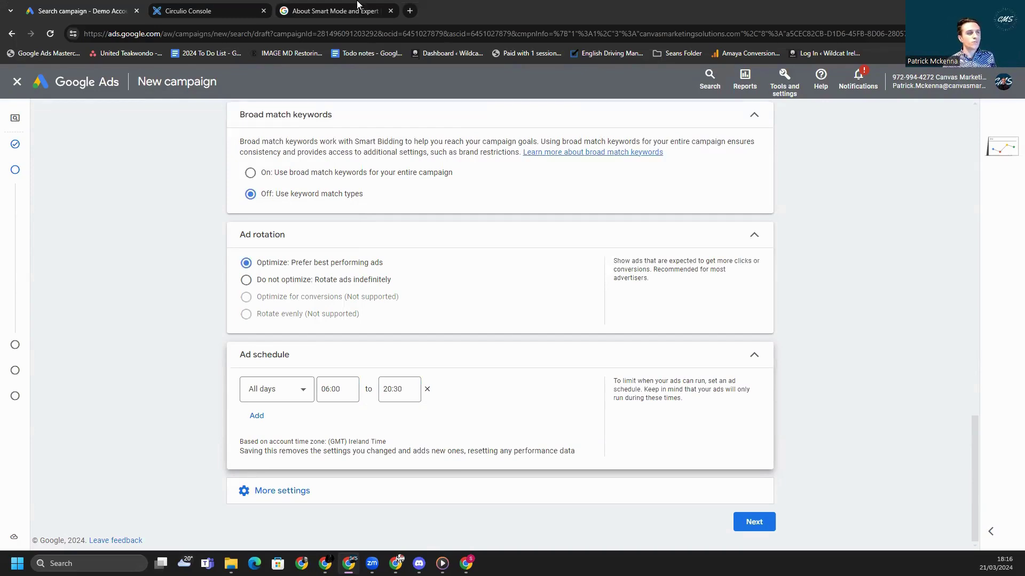
Expand the remaining campaign settings to review the Campaign URL options and Brand restrictions, and continue to the keywords and ads stage.
{"action": "left_click", "coordinate": [292, 476]}
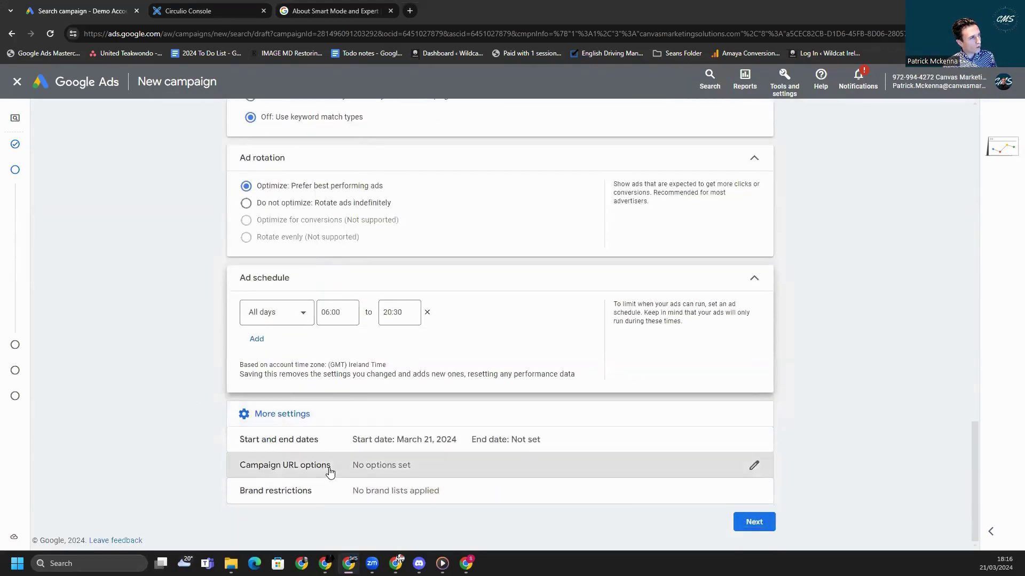
{"action": "left_click", "coordinate": [331, 472]}
{"action": "scroll", "coordinate": [161, 426], "scroll_direction": "down", "scroll_amount": 3}
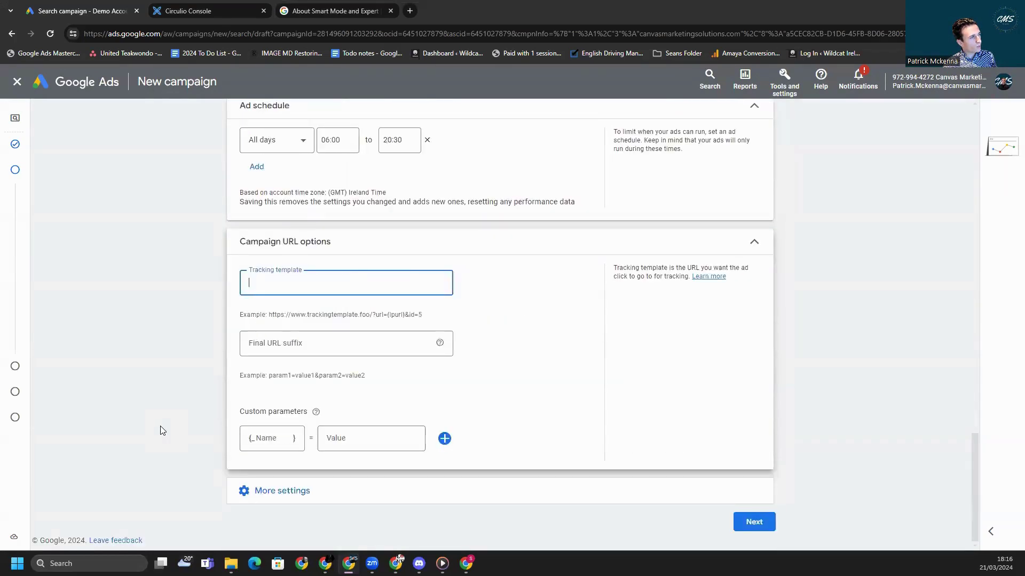
{"action": "left_click", "coordinate": [302, 492]}
{"action": "left_click", "coordinate": [394, 500]}
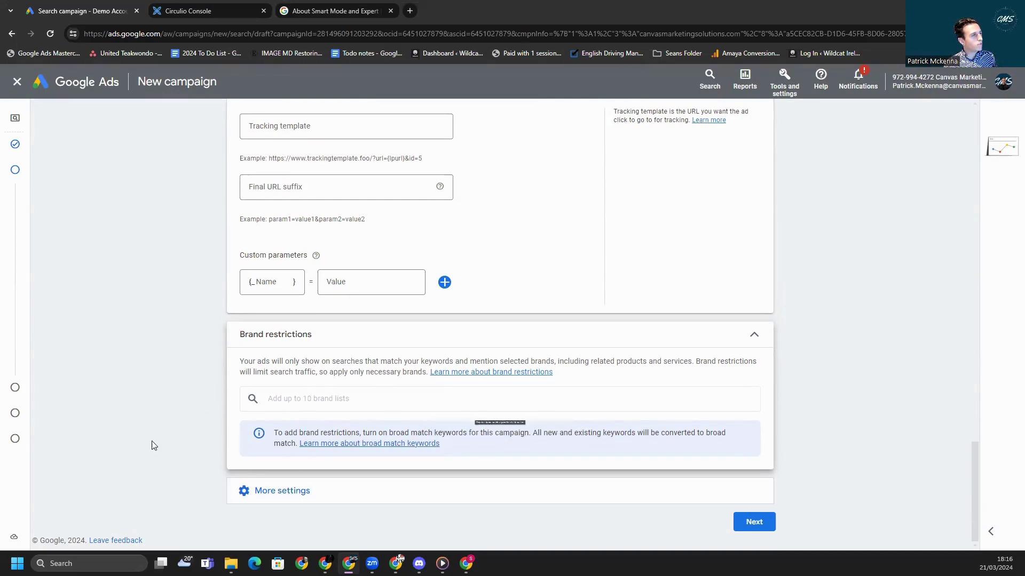
{"action": "left_click", "coordinate": [765, 530]}
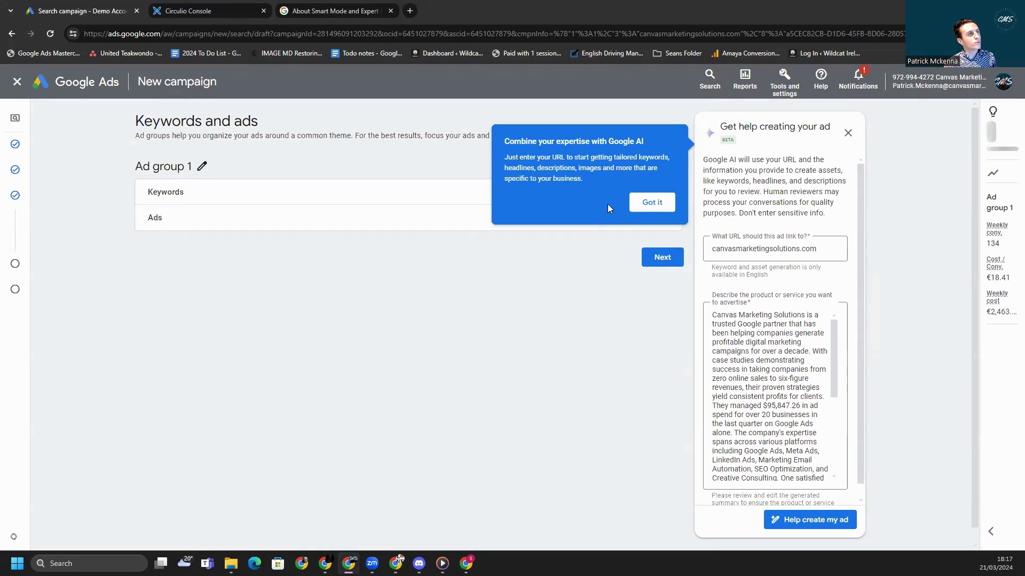
Dismiss the Google AI tip, read through and close the ad creation help, and expand the weekly estimates.
{"action": "left_click", "coordinate": [664, 203]}
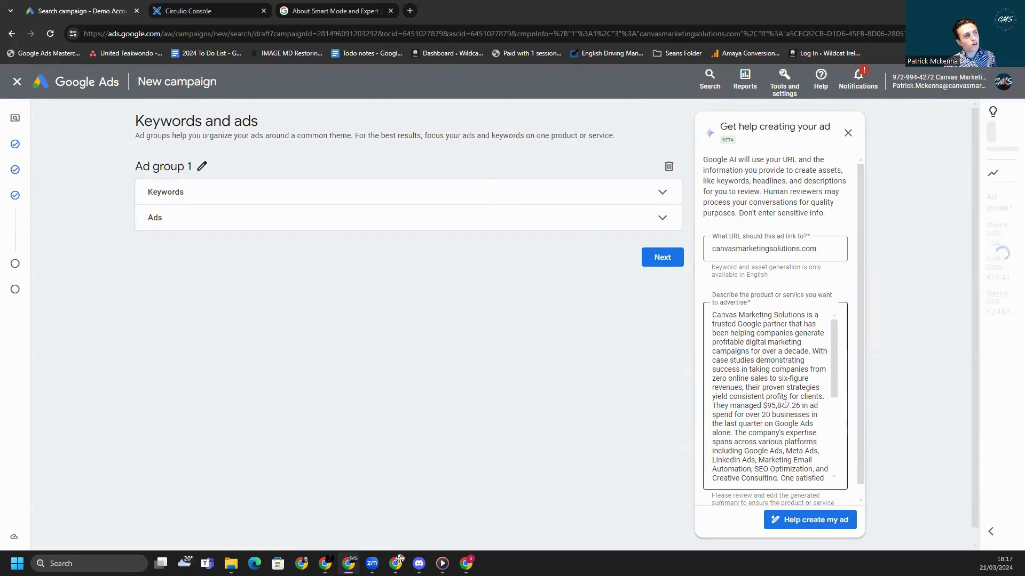
{"action": "scroll", "coordinate": [786, 397], "scroll_direction": "down", "scroll_amount": 5}
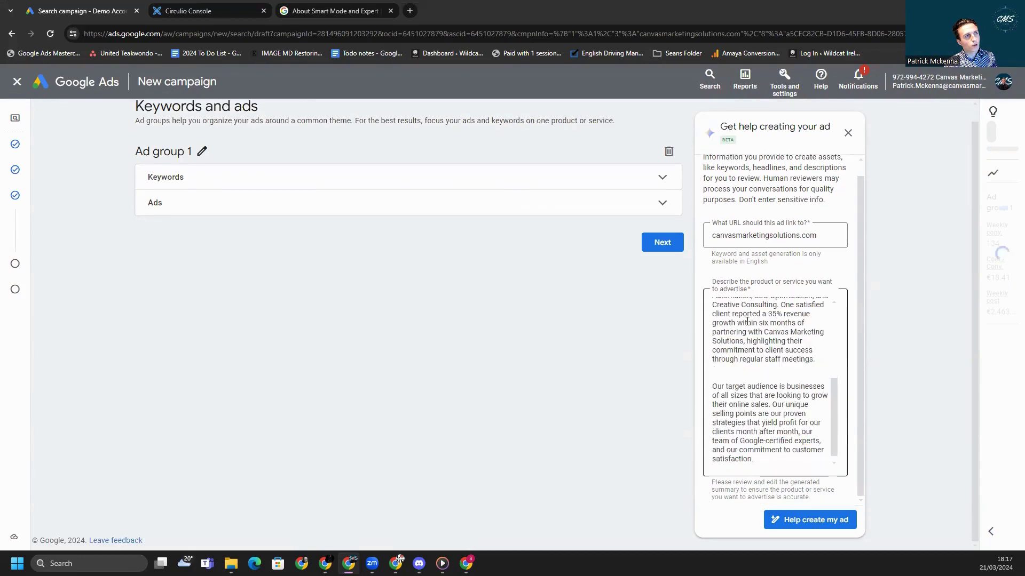
{"action": "scroll", "coordinate": [771, 382], "scroll_direction": "down", "scroll_amount": 1}
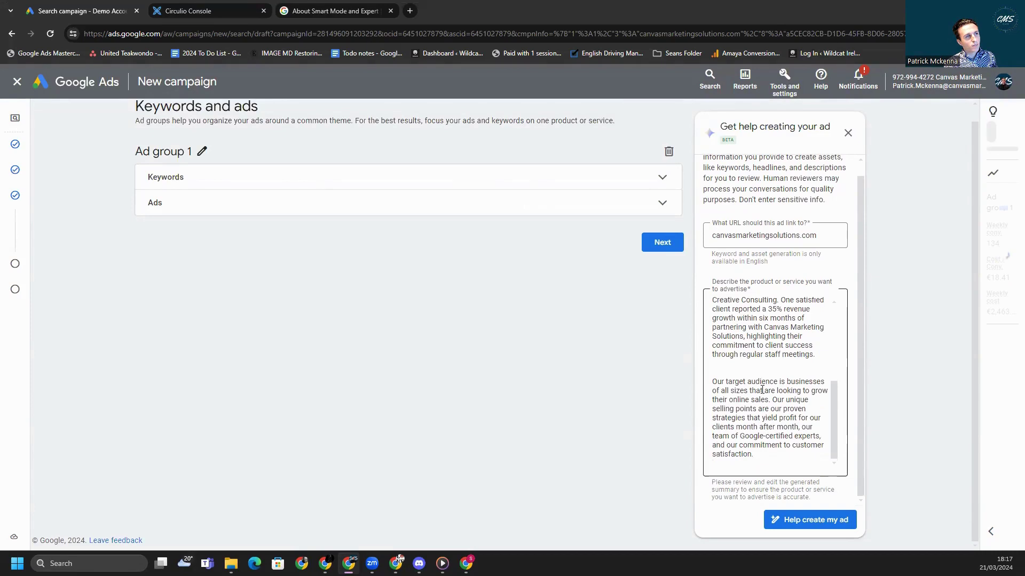
{"action": "left_click", "coordinate": [783, 349]}
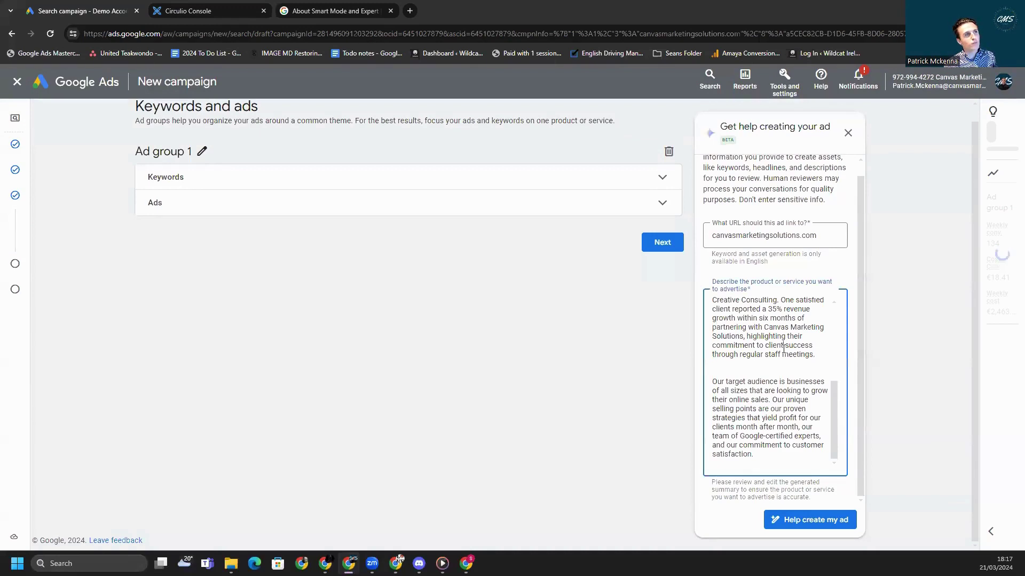
{"action": "left_click", "coordinate": [848, 134]}
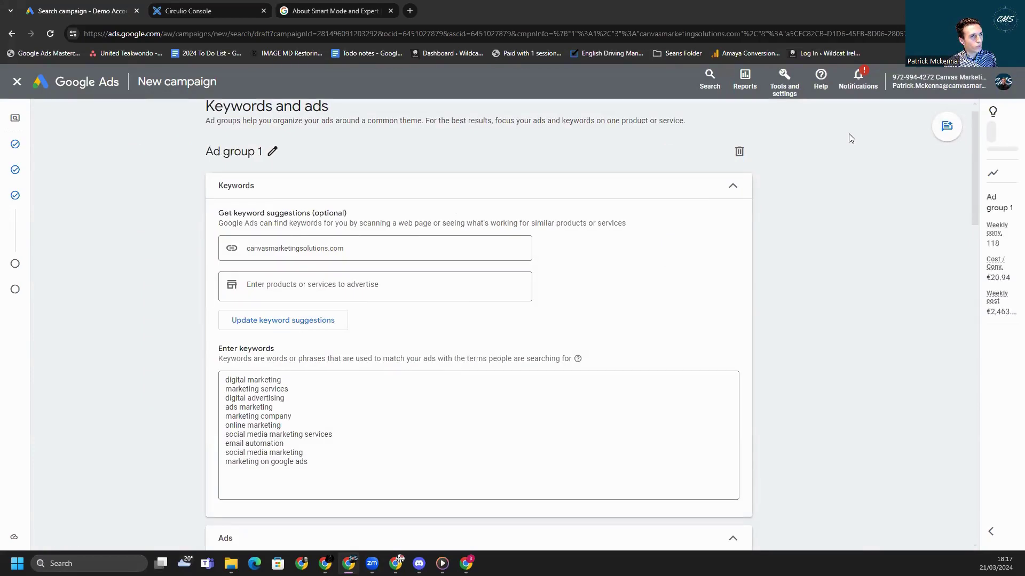
{"action": "left_click", "coordinate": [990, 533]}
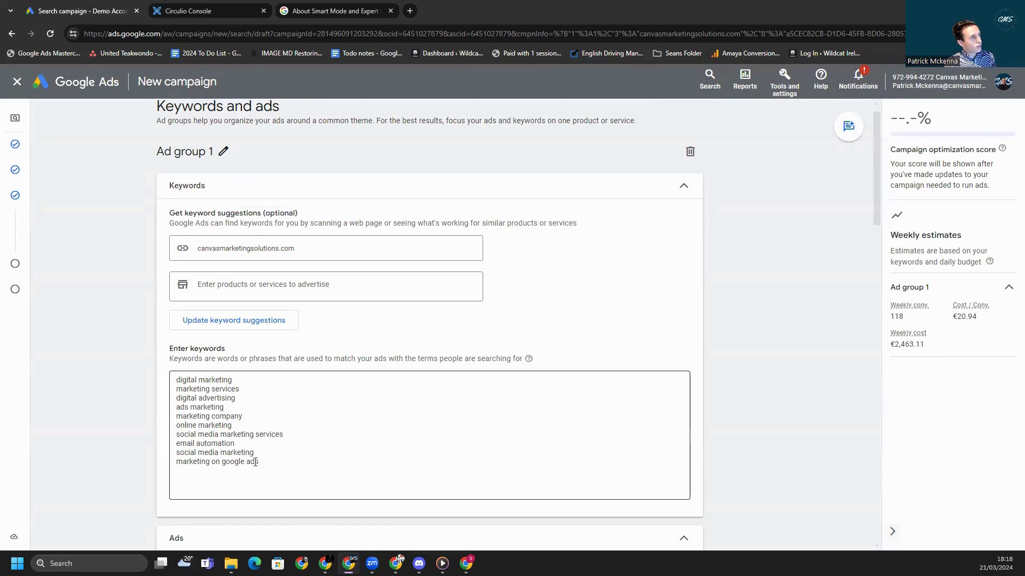
Replace all suggested keywords with sell my home, [Sell my home] and "sell my home", one per line.
{"action": "left_click_drag", "start_coordinate": [262, 469], "coordinate": [168, 383]}
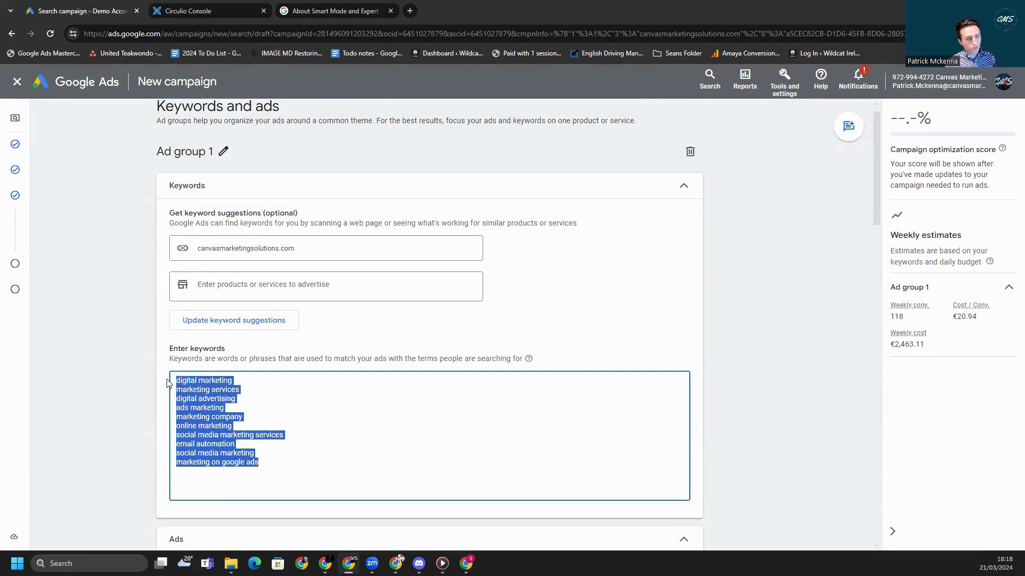
{"action": "key", "text": "BackSpace"}
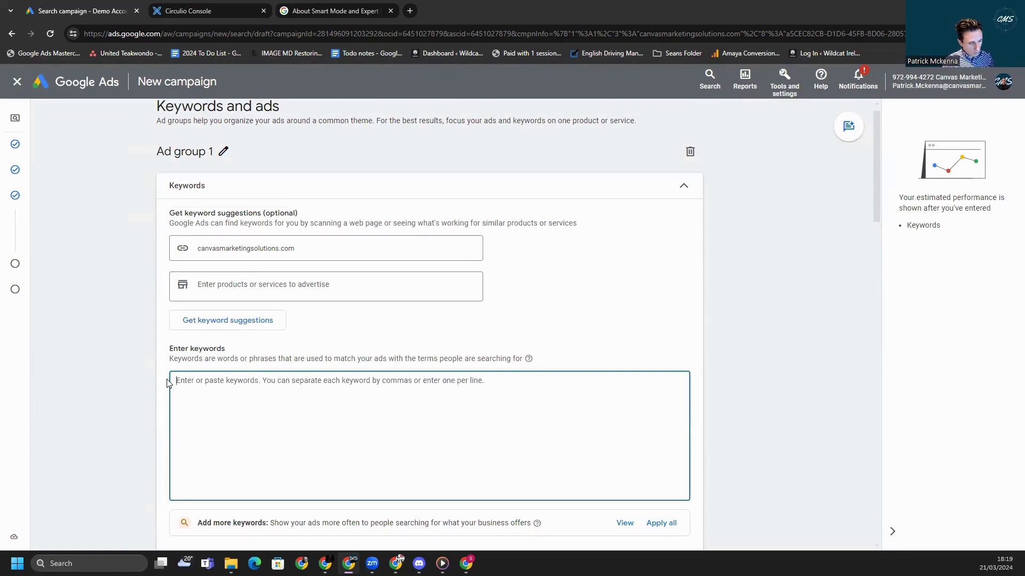
{"action": "type", "text": "sell my home"}
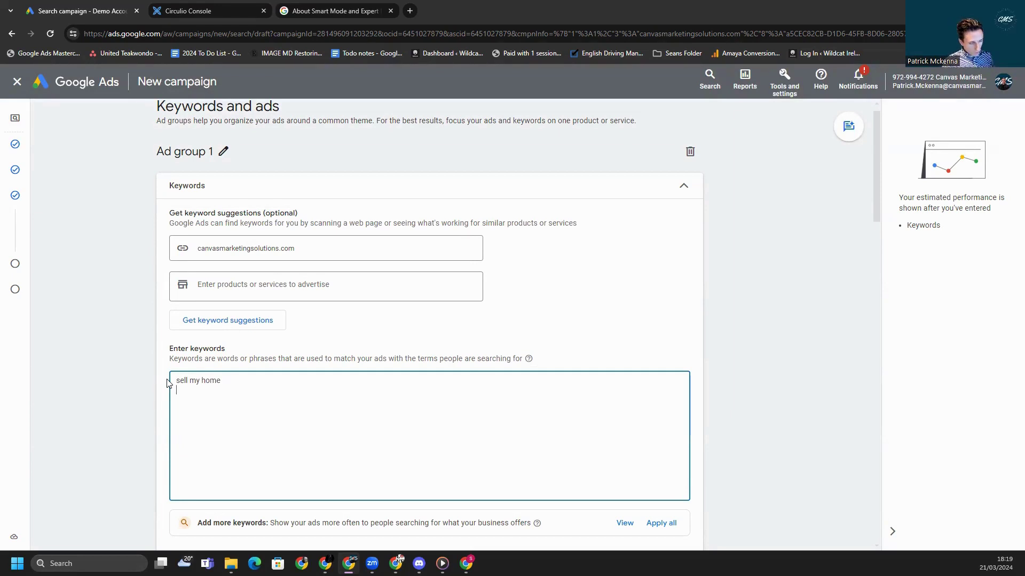
{"action": "key", "text": "Return"}
{"action": "type", "text": "Sell my home"}
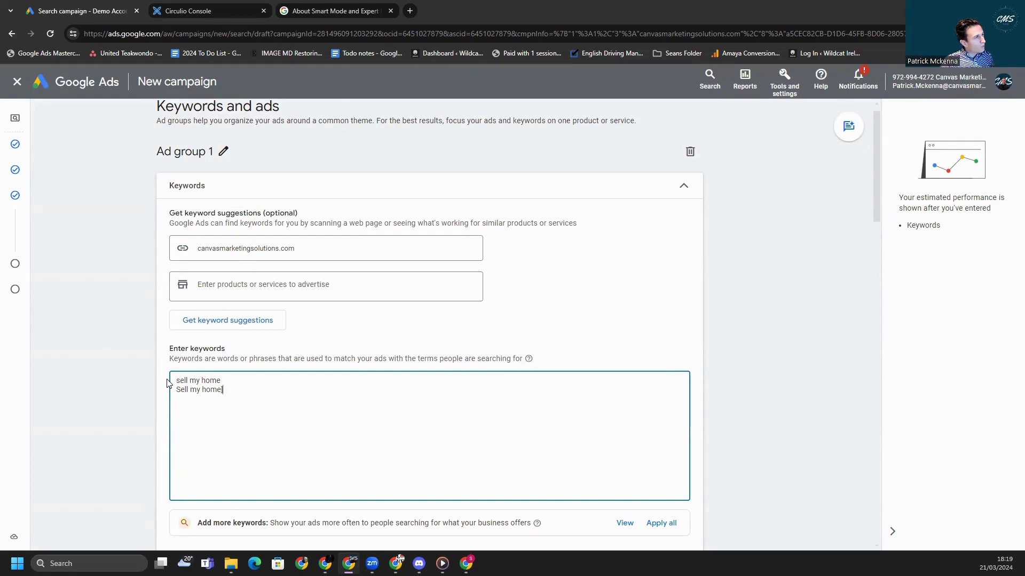
{"action": "key", "text": "Left"}
{"action": "key", "text": "Left"}
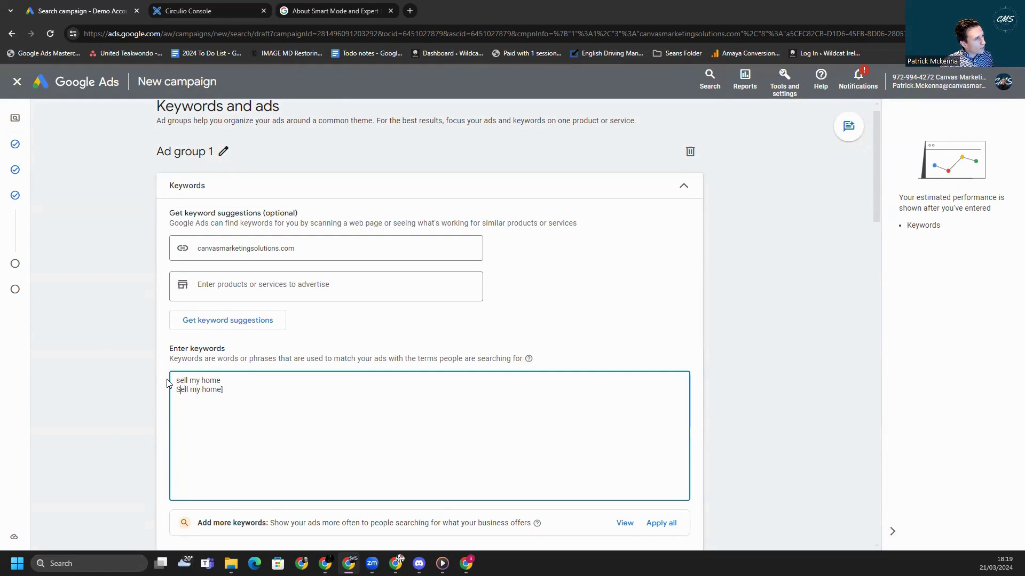
{"action": "type", "text": "["}
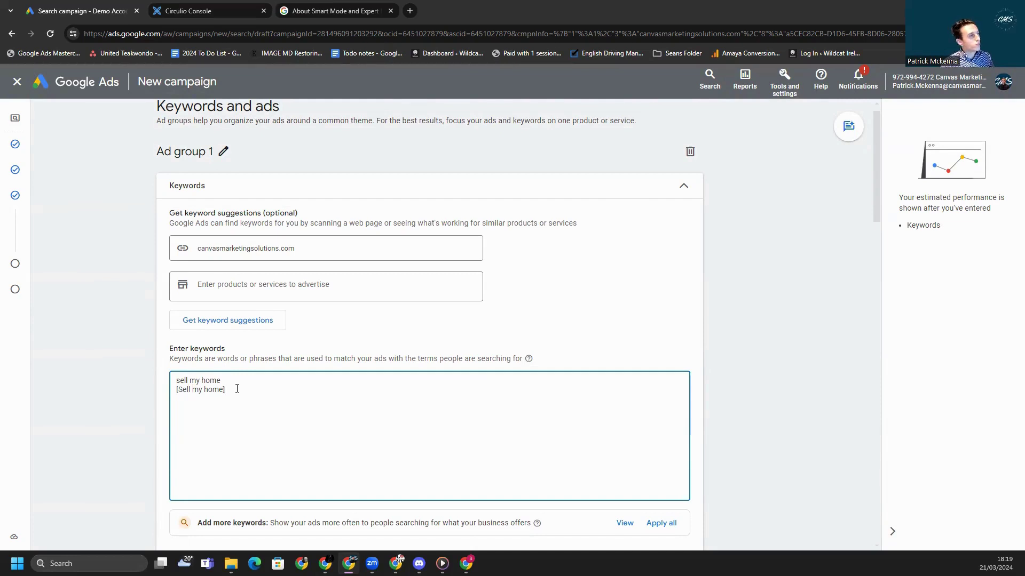
{"action": "key", "text": "Return"}
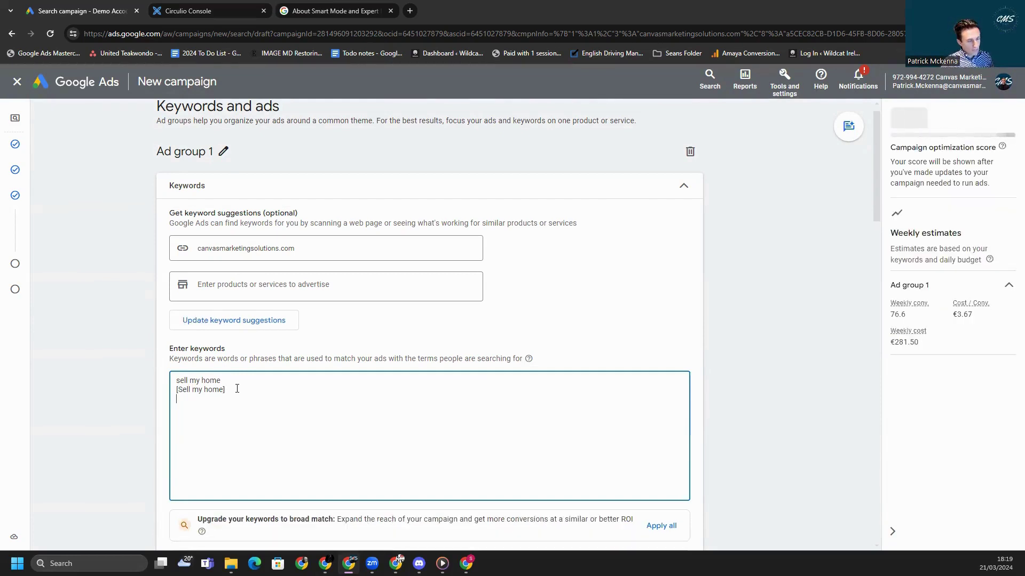
{"action": "type", "text": "\""}
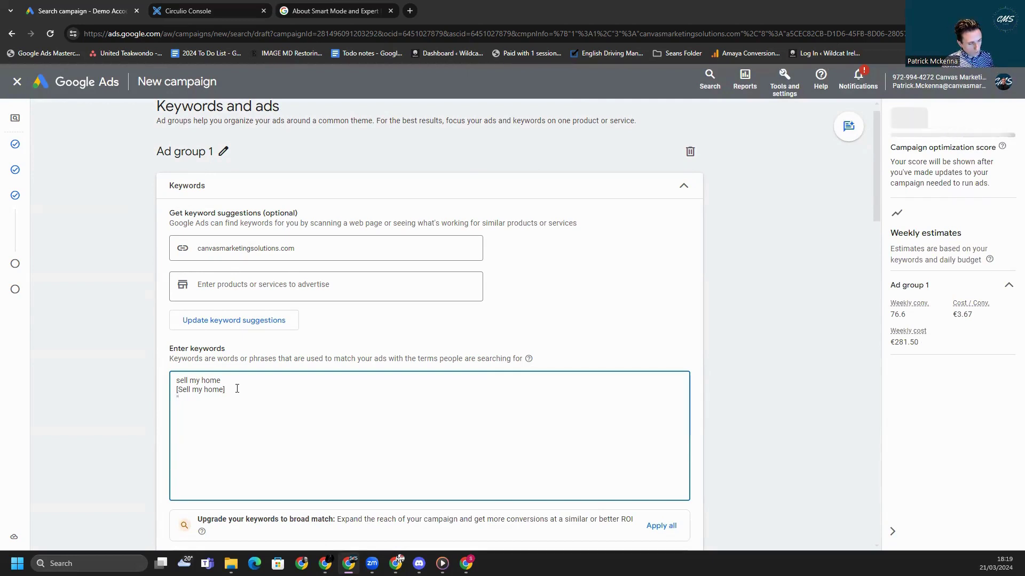
{"action": "type", "text": "sell my home\""}
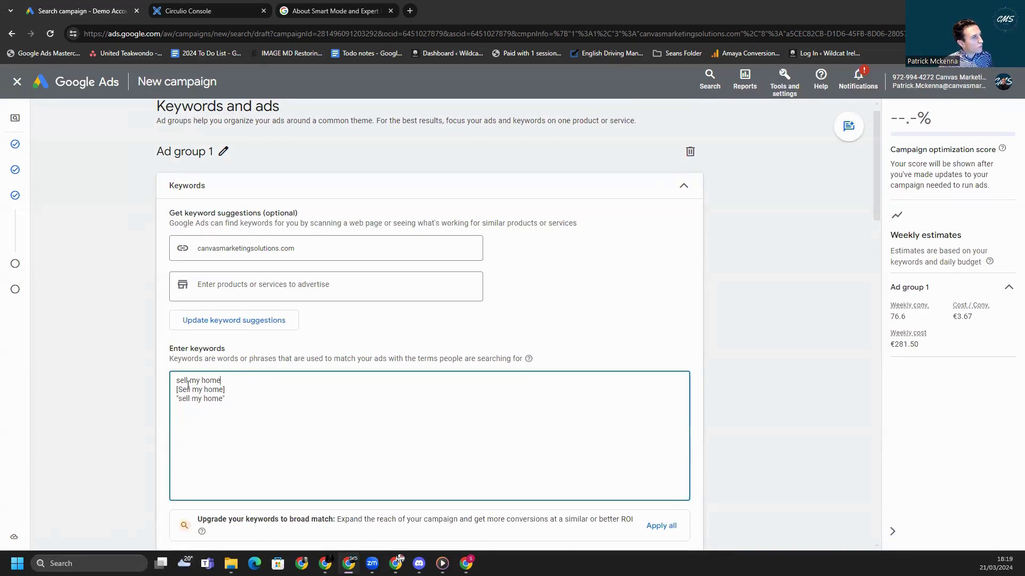
Delete the broad match keyword sell my home and its empty line from the keyword list.
{"action": "left_click", "coordinate": [170, 384], "text": "shift"}
{"action": "key", "text": "BackSpace"}
{"action": "key", "text": "Delete"}
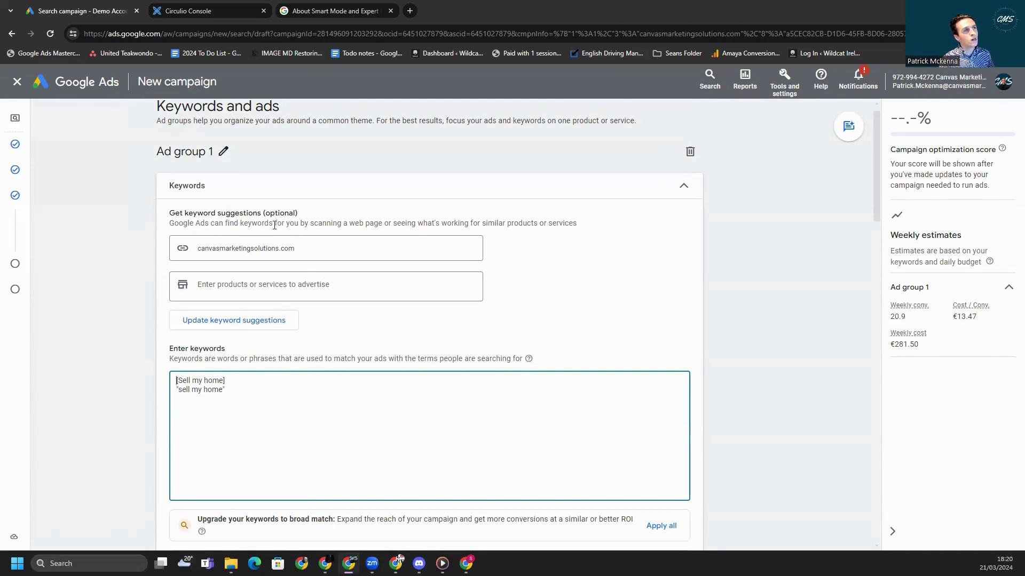
Rename the ad group as House Sales.
{"action": "left_click", "coordinate": [224, 154]}
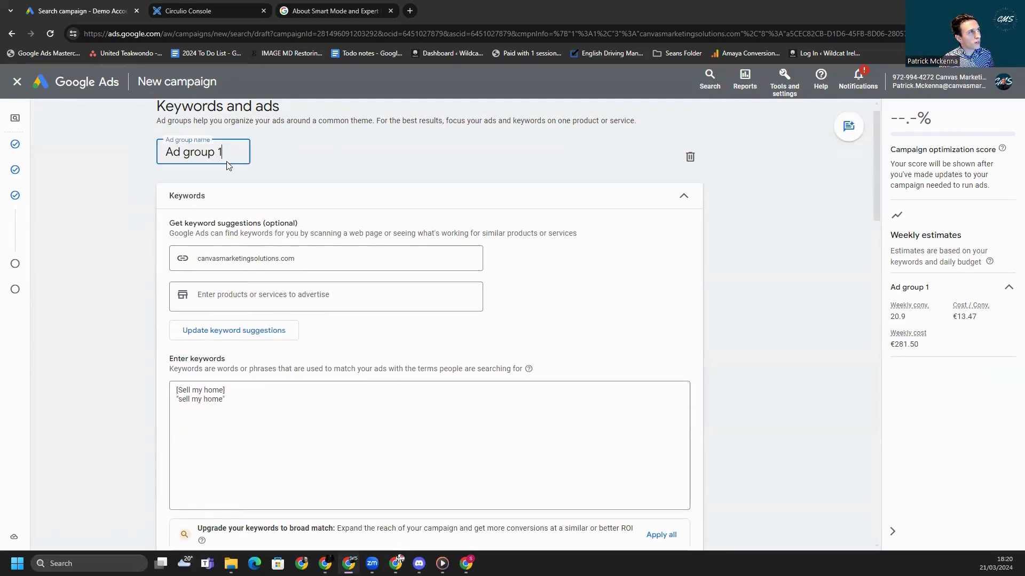
{"action": "key", "text": "ctrl+a"}
{"action": "key", "text": "BackSpace"}
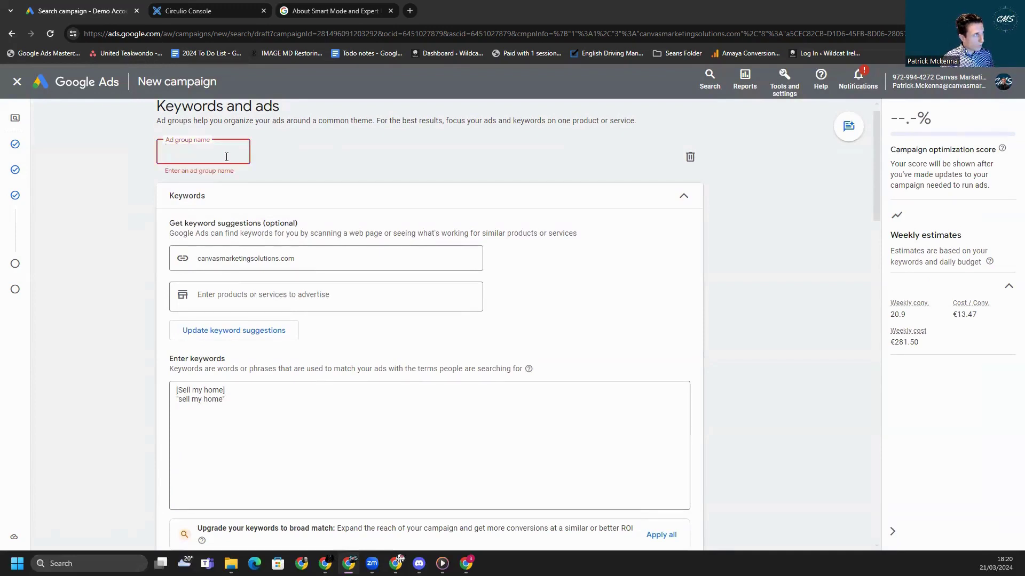
{"action": "type", "text": "House Sales"}
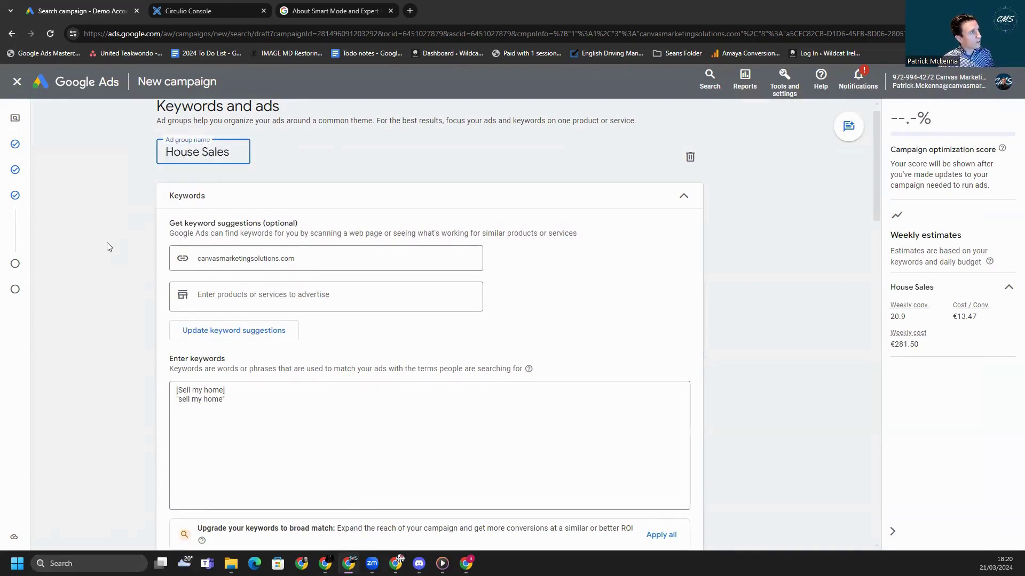
{"action": "left_click", "coordinate": [108, 245]}
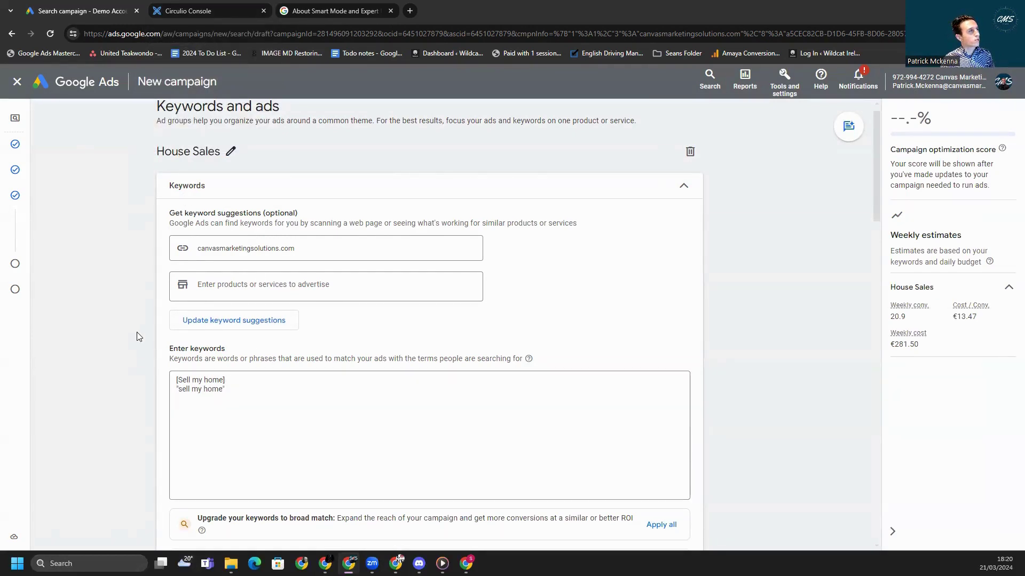
Set the ad's two display path fields to Sell and Home.
{"action": "scroll", "coordinate": [134, 337], "scroll_direction": "down", "scroll_amount": 5}
{"action": "scroll", "coordinate": [134, 337], "scroll_direction": "down", "scroll_amount": 4}
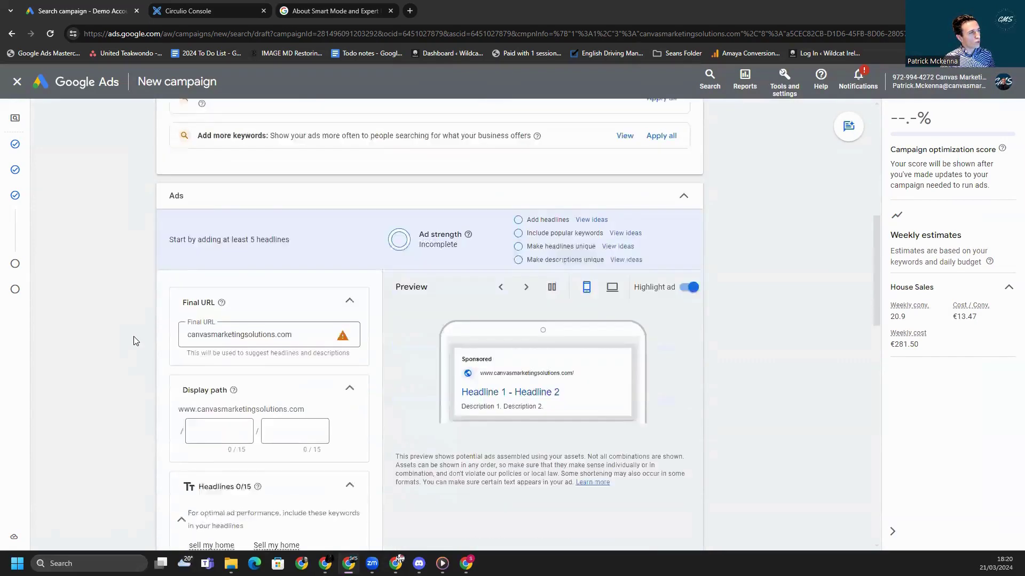
{"action": "scroll", "coordinate": [133, 337], "scroll_direction": "up", "scroll_amount": 6}
{"action": "scroll", "coordinate": [135, 341], "scroll_direction": "down", "scroll_amount": 7}
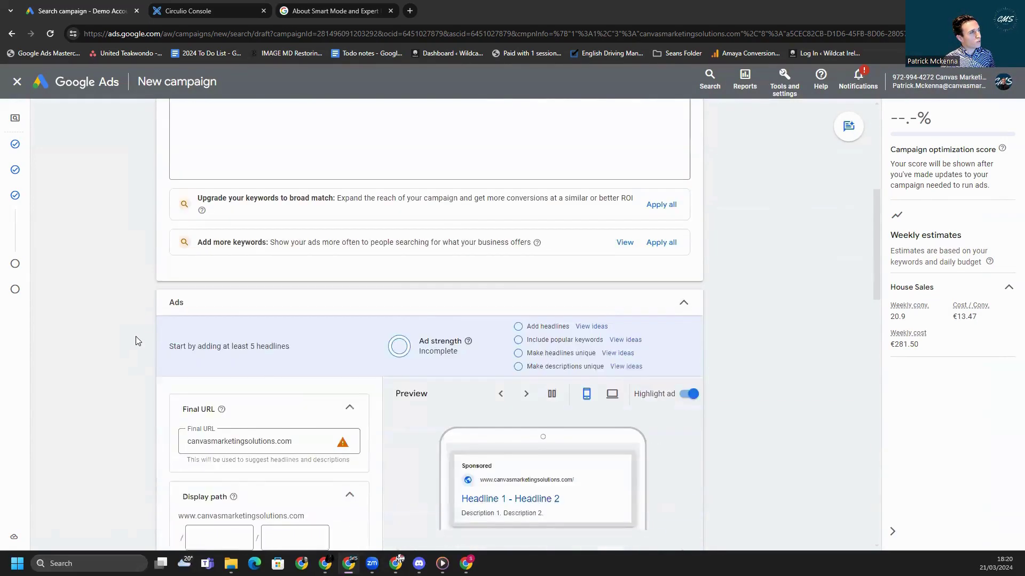
{"action": "scroll", "coordinate": [135, 341], "scroll_direction": "down", "scroll_amount": 1}
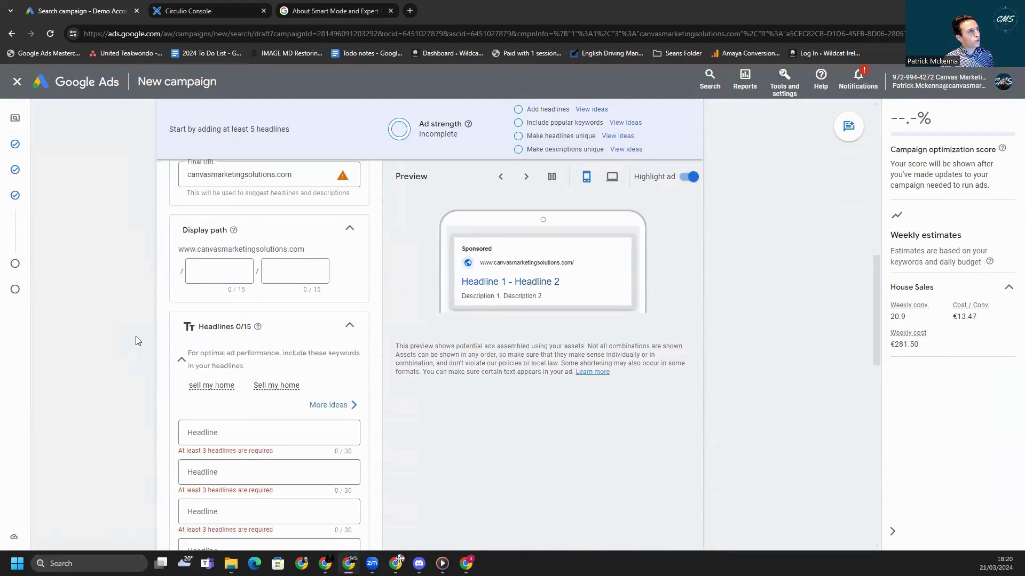
{"action": "scroll", "coordinate": [138, 340], "scroll_direction": "up", "scroll_amount": 1}
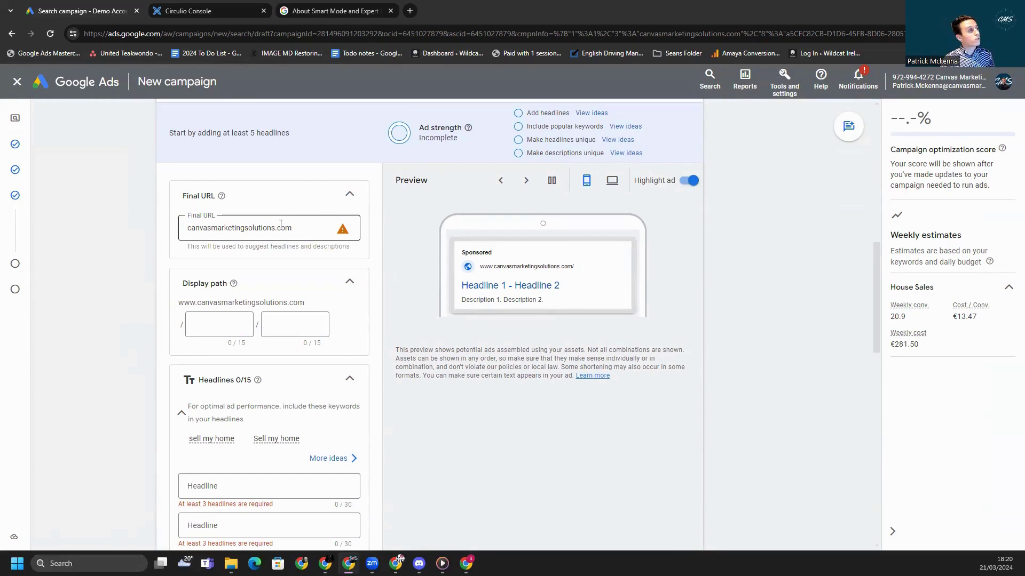
{"action": "scroll", "coordinate": [101, 294], "scroll_direction": "down", "scroll_amount": 2}
{"action": "key", "text": "Tab"}
{"action": "scroll", "coordinate": [148, 284], "scroll_direction": "up", "scroll_amount": 1}
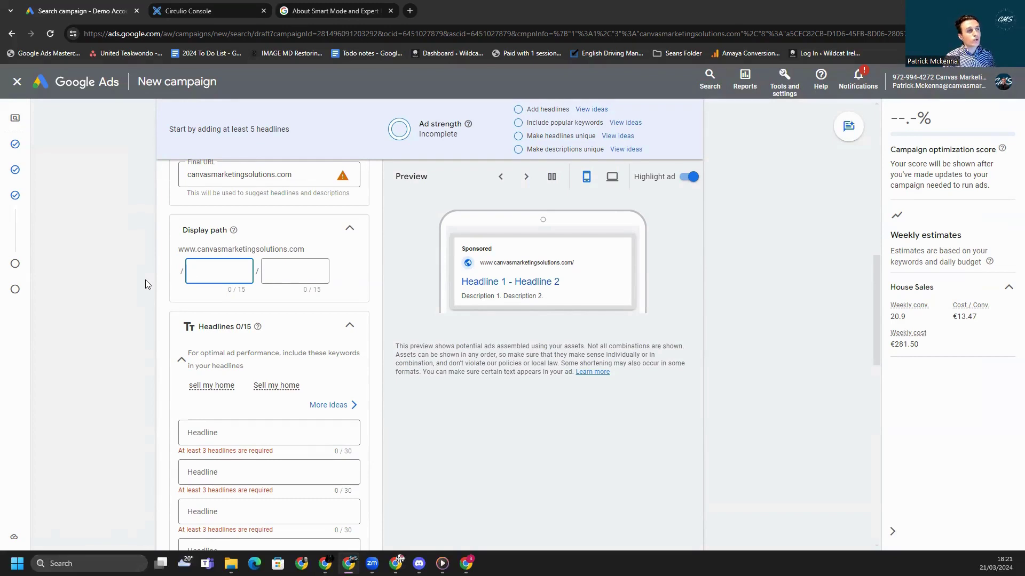
{"action": "type", "text": "Sell"}
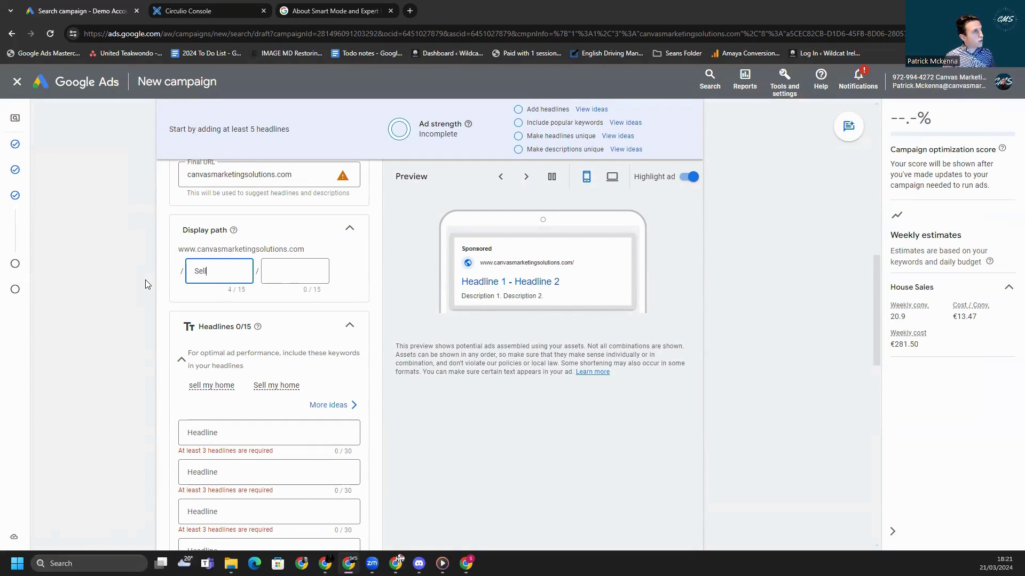
{"action": "left_click", "coordinate": [287, 272]}
{"action": "type", "text": "Home"}
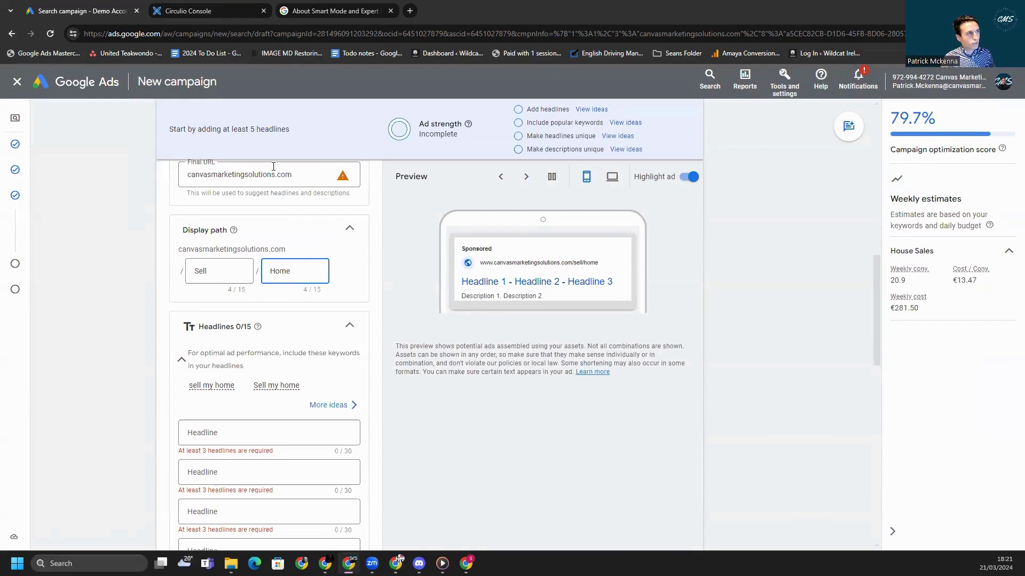
Enter Sell My Home as the ad's first headline.
{"action": "scroll", "coordinate": [130, 340], "scroll_direction": "down", "scroll_amount": 2}
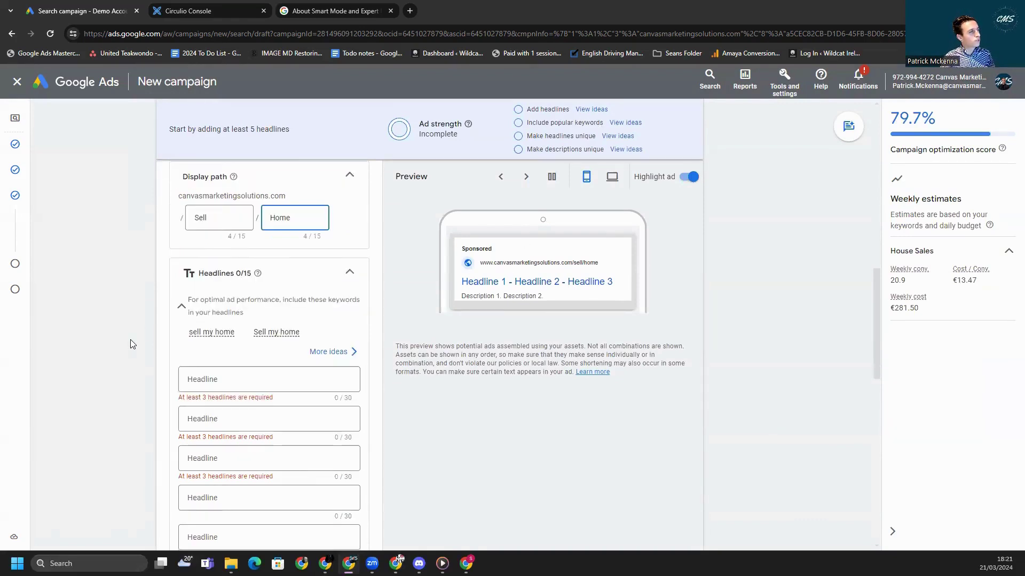
{"action": "scroll", "coordinate": [130, 340], "scroll_direction": "down", "scroll_amount": 1}
{"action": "left_click", "coordinate": [214, 278]}
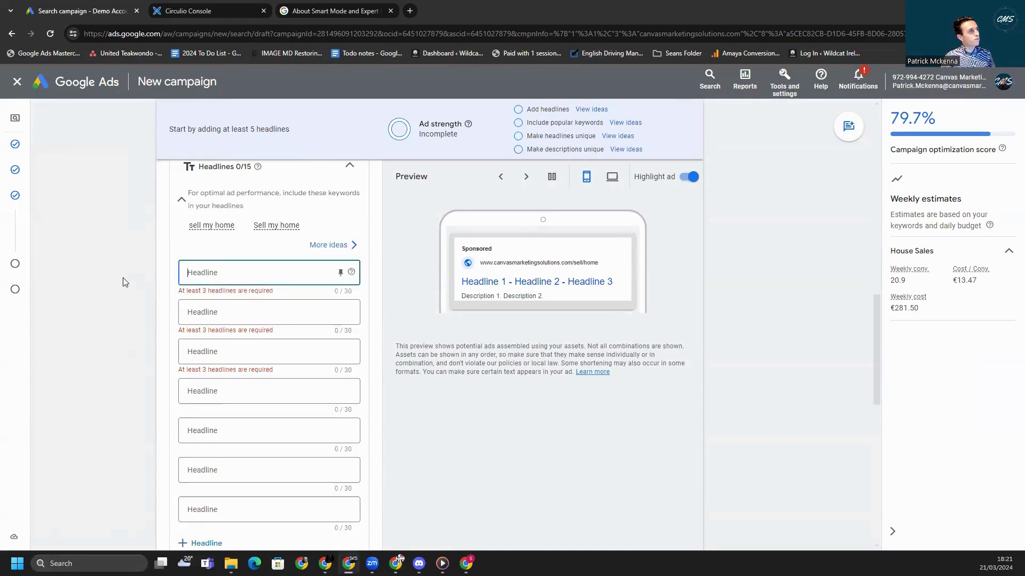
{"action": "scroll", "coordinate": [123, 282], "scroll_direction": "down", "scroll_amount": 4}
{"action": "scroll", "coordinate": [122, 282], "scroll_direction": "up", "scroll_amount": 4}
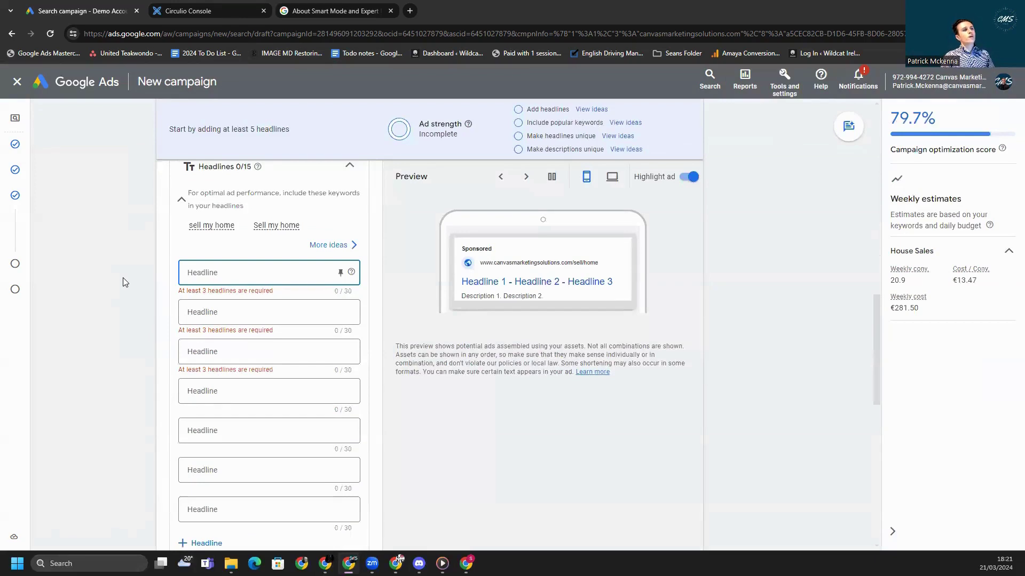
{"action": "scroll", "coordinate": [124, 282], "scroll_direction": "down", "scroll_amount": 1}
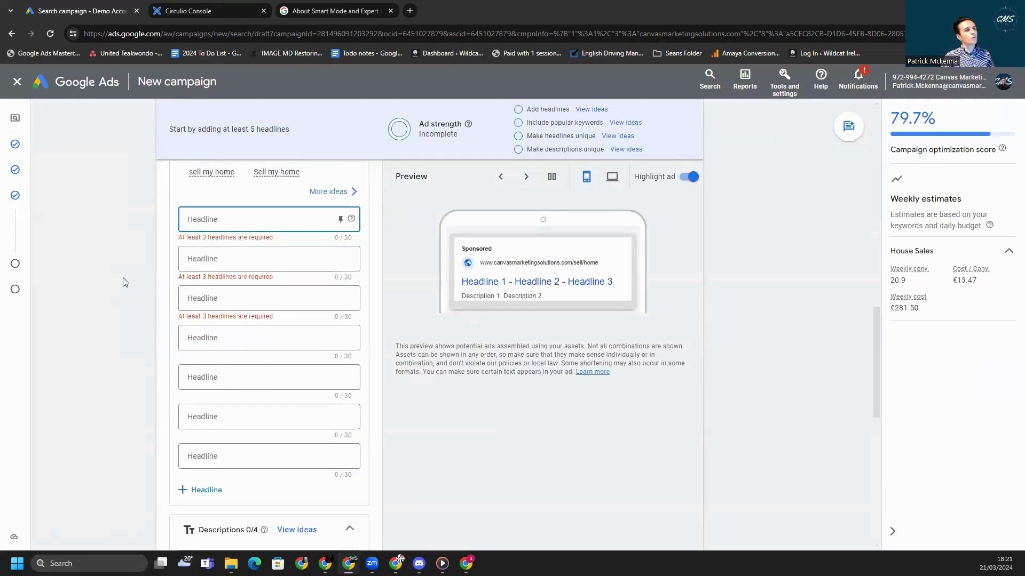
{"action": "type", "text": "Sell My Home"}
Set the second headline to Best price for your home.
{"action": "left_click", "coordinate": [222, 261]}
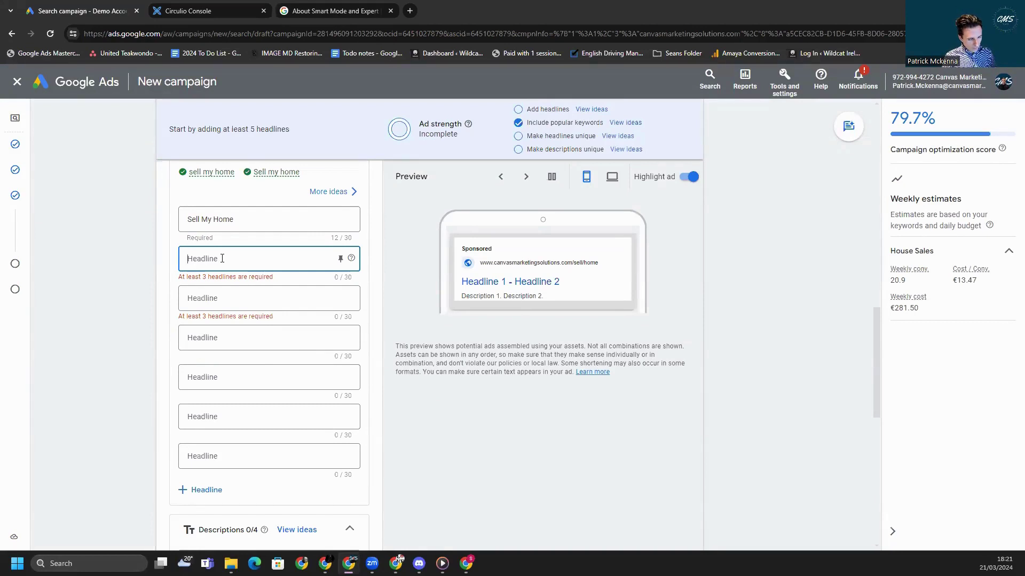
{"action": "type", "text": "W"}
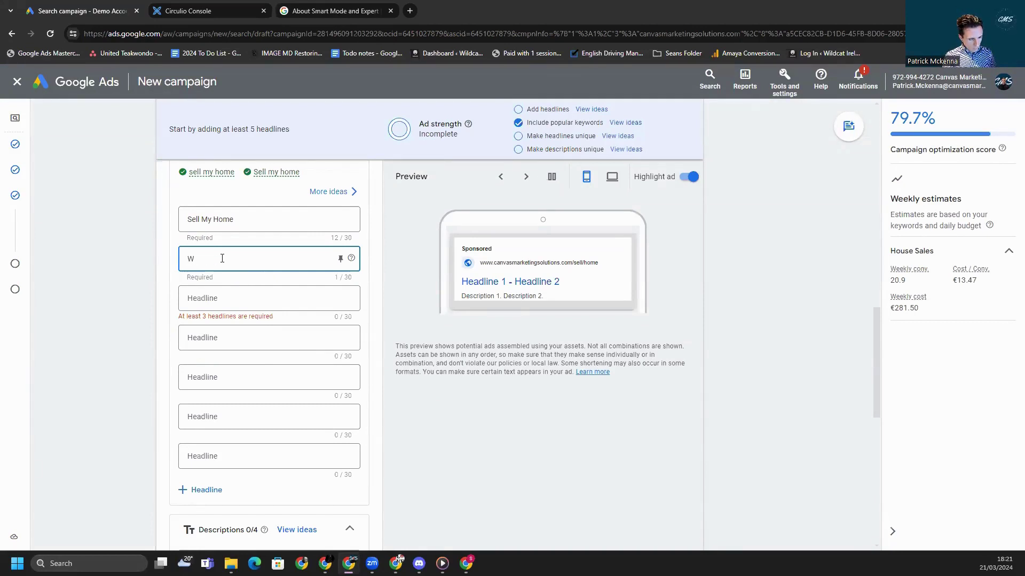
{"action": "type", "text": "ant to know"}
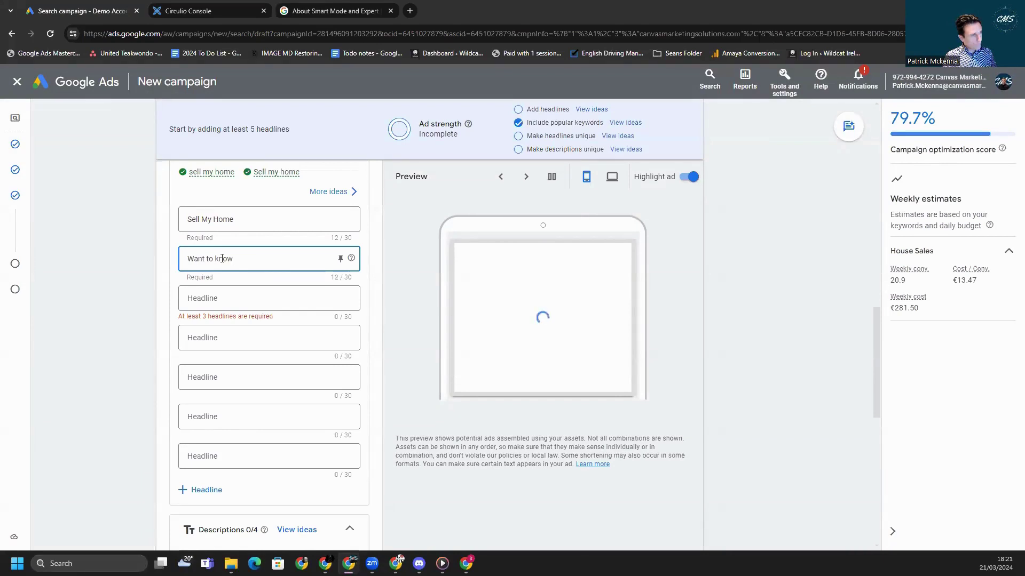
{"action": "triple_click", "coordinate": [222, 259]}
{"action": "key", "text": "BackSpace"}
{"action": "type", "text": "Best price for your home"}
Enter Home Sales as the third headline.
{"action": "left_click", "coordinate": [243, 295]}
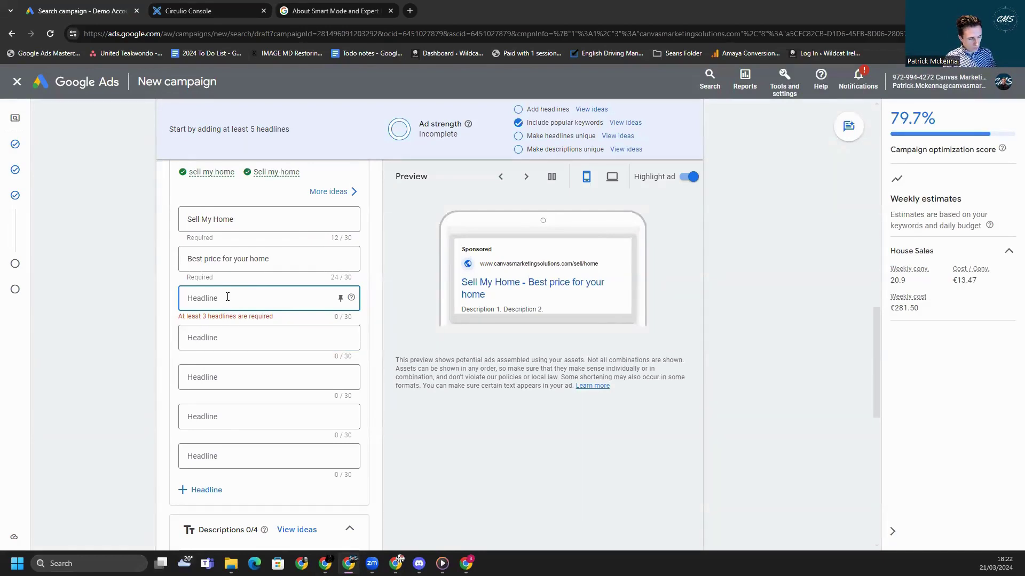
{"action": "type", "text": "H"}
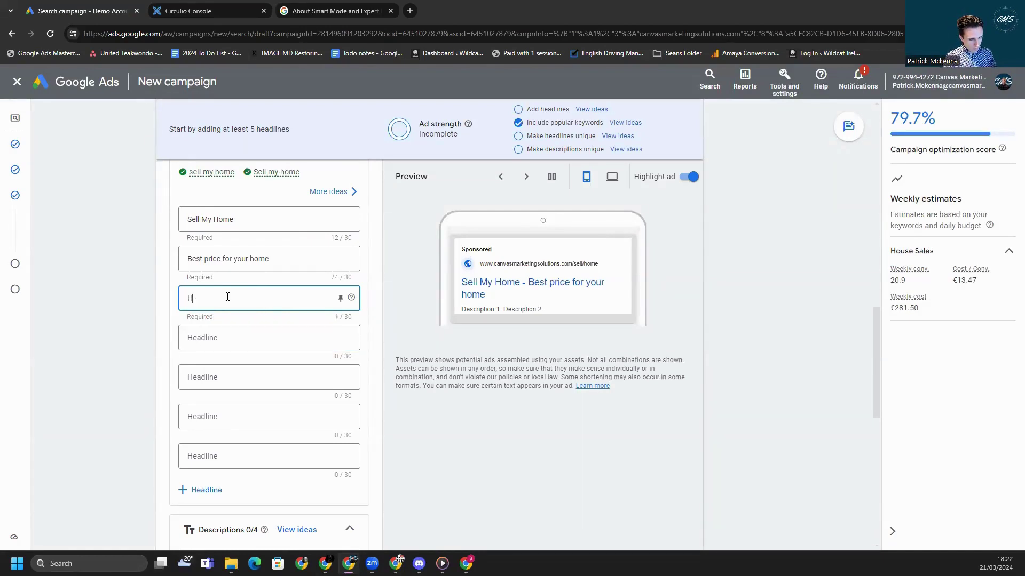
{"action": "type", "text": "ome Sales"}
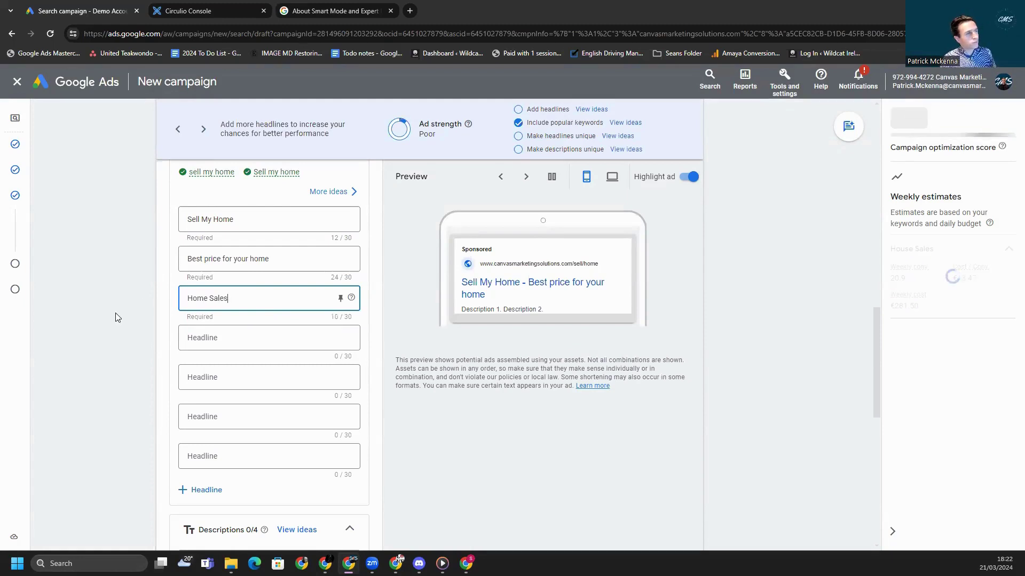
{"action": "left_click", "coordinate": [123, 312]}
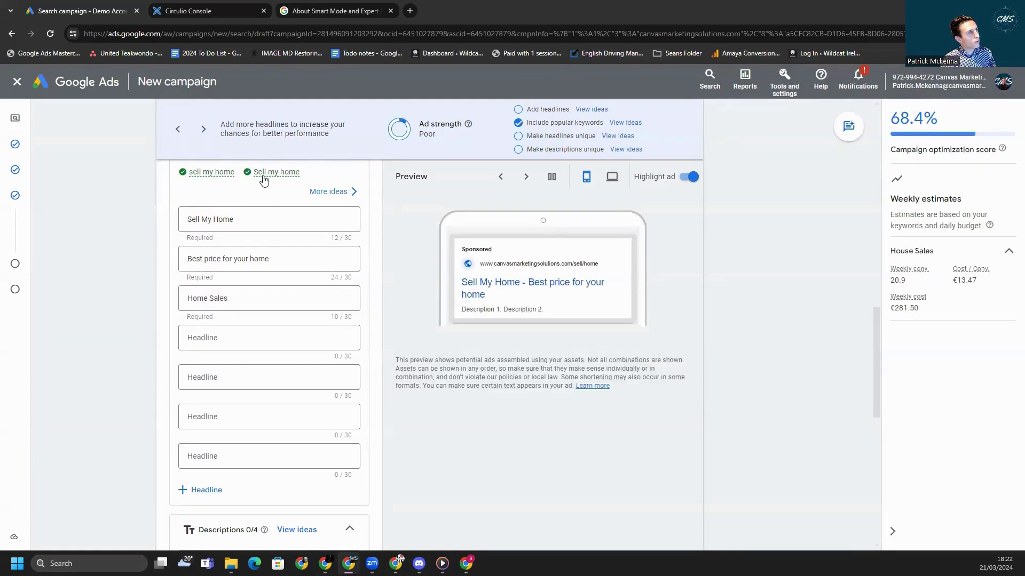
Enter We can sell your home today as the ad's first description.
{"action": "scroll", "coordinate": [251, 256], "scroll_direction": "down", "scroll_amount": 5}
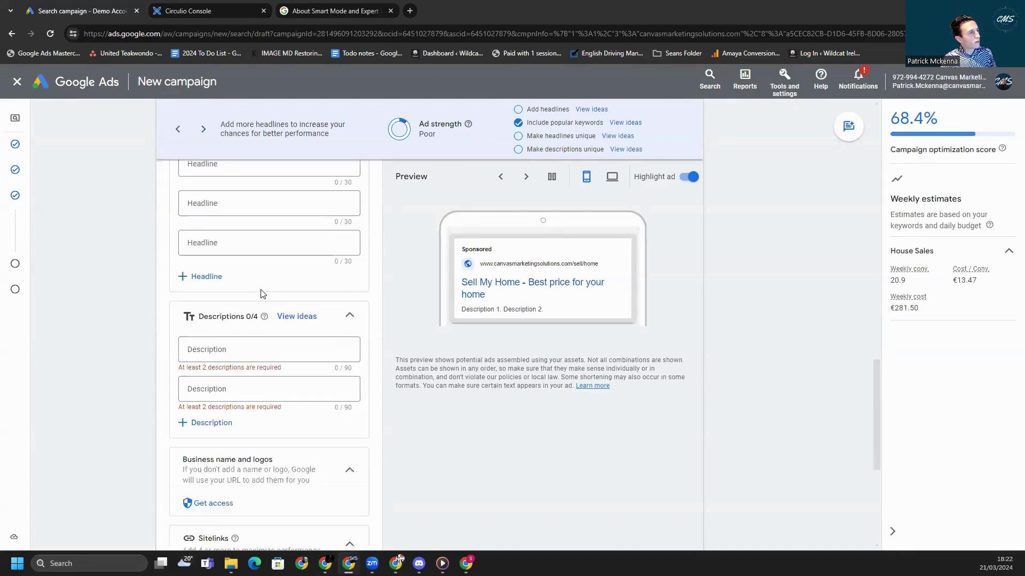
{"action": "left_click", "coordinate": [235, 294]}
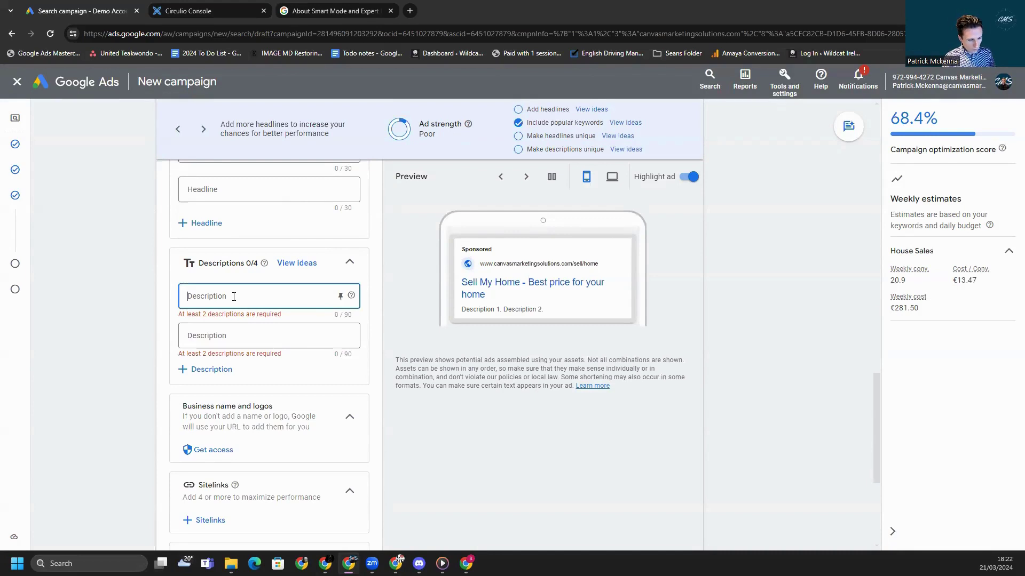
{"action": "type", "text": "We can sell you"}
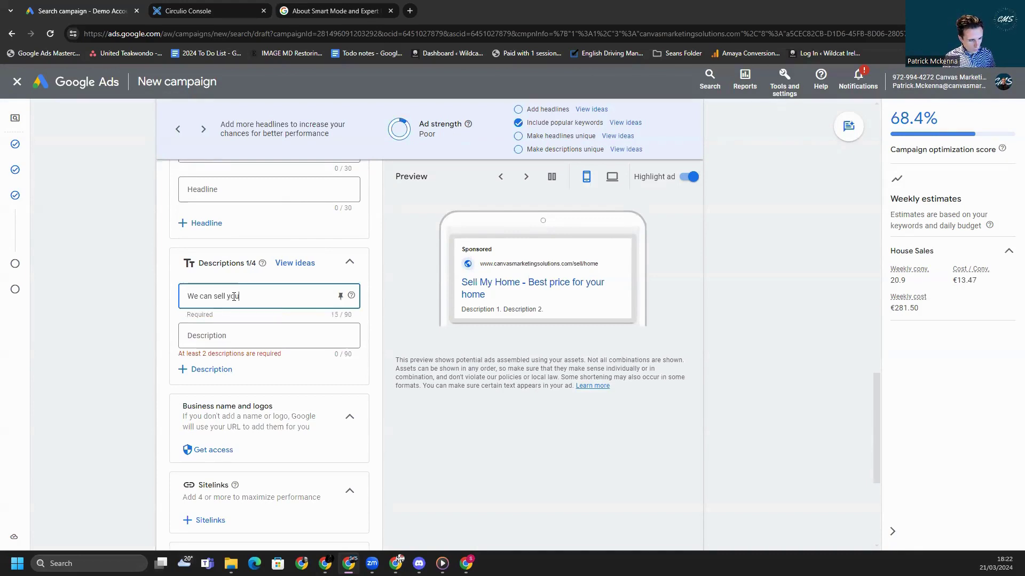
{"action": "type", "text": "r home today"}
Set the ad's second description to We will sell your home in 1 month.
{"action": "left_click", "coordinate": [221, 336]}
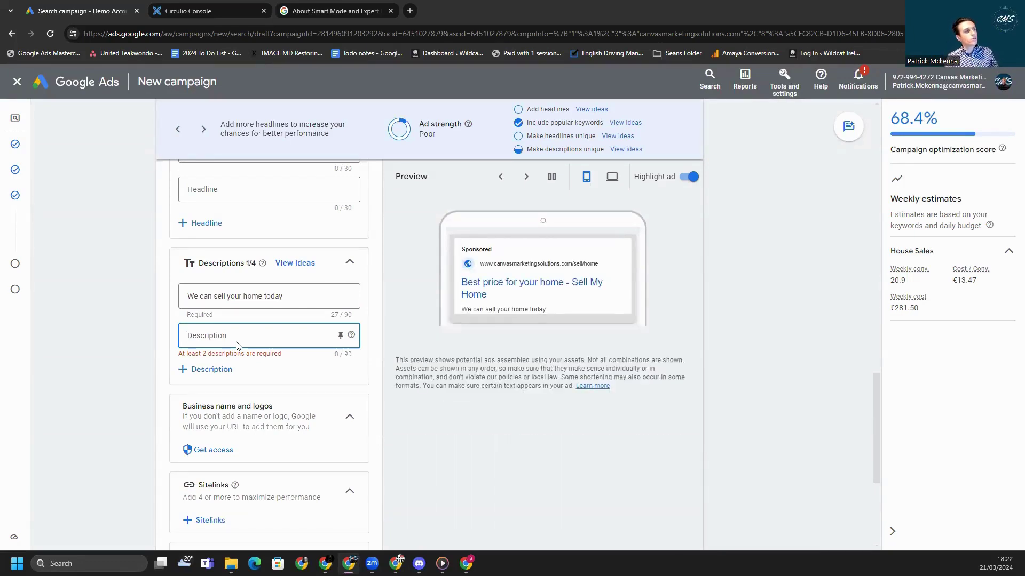
{"action": "type", "text": "We "}
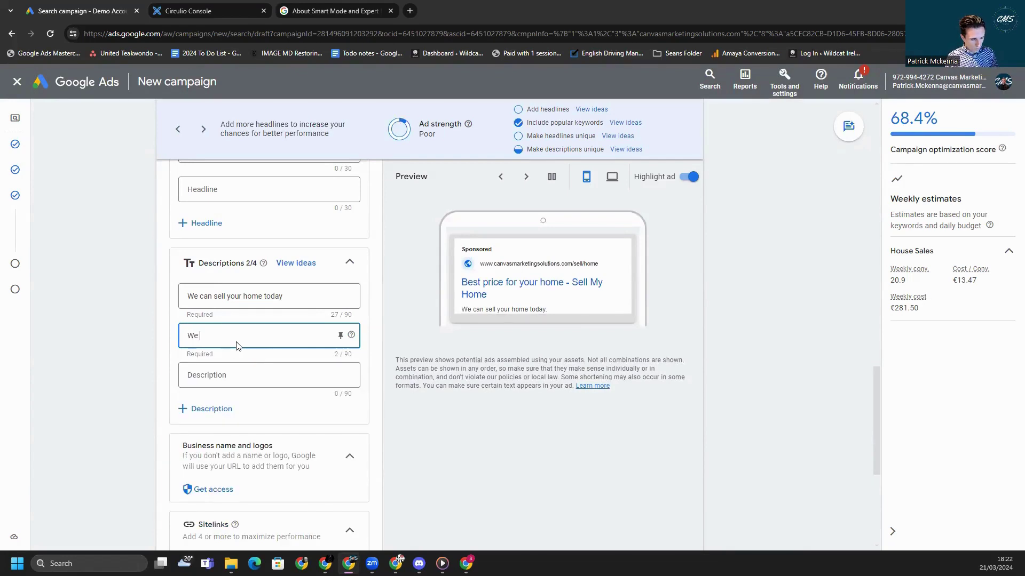
{"action": "type", "text": "will sell your home "}
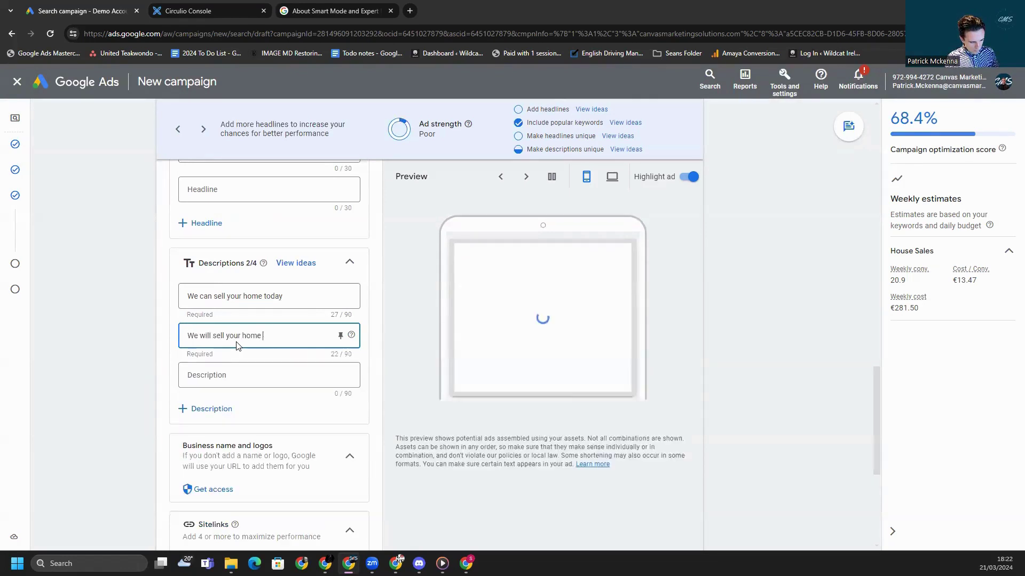
{"action": "type", "text": "quick"}
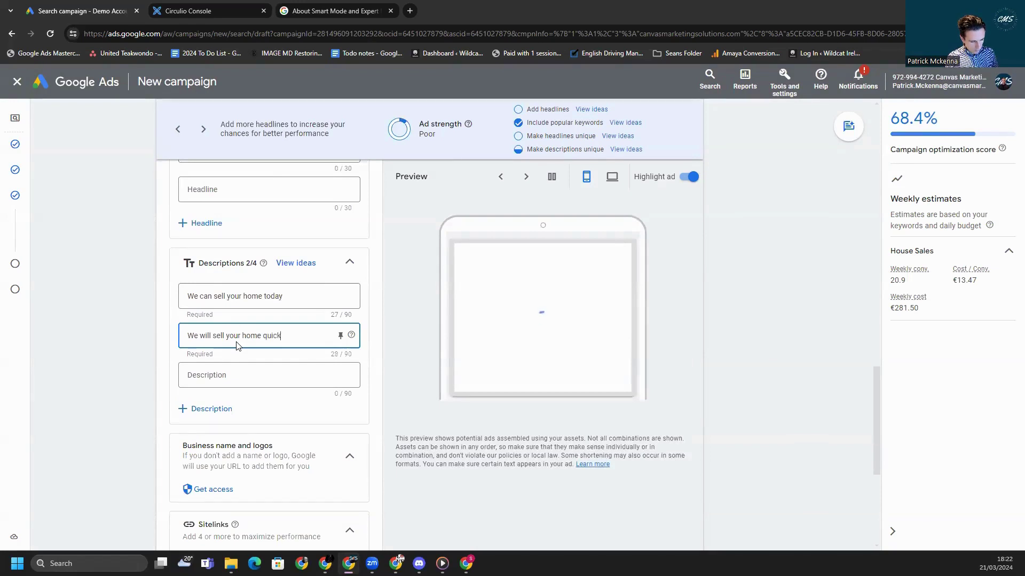
{"action": "type", "text": "er tha"}
{"action": "key", "text": "BackSpace"}
{"action": "key", "text": "BackSpace"}
{"action": "key", "text": "BackSpace"}
{"action": "key", "text": "BackSpace"}
{"action": "key", "text": "BackSpace"}
{"action": "key", "text": "BackSpace"}
{"action": "key", "text": "BackSpace"}
{"action": "key", "text": "BackSpace"}
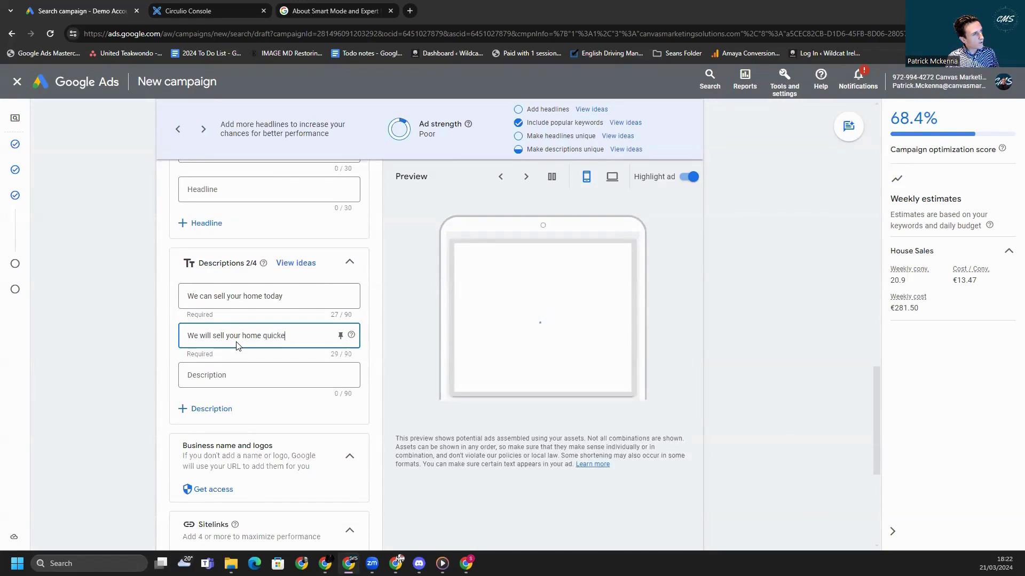
{"action": "key", "text": "BackSpace"}
{"action": "key", "text": "BackSpace"}
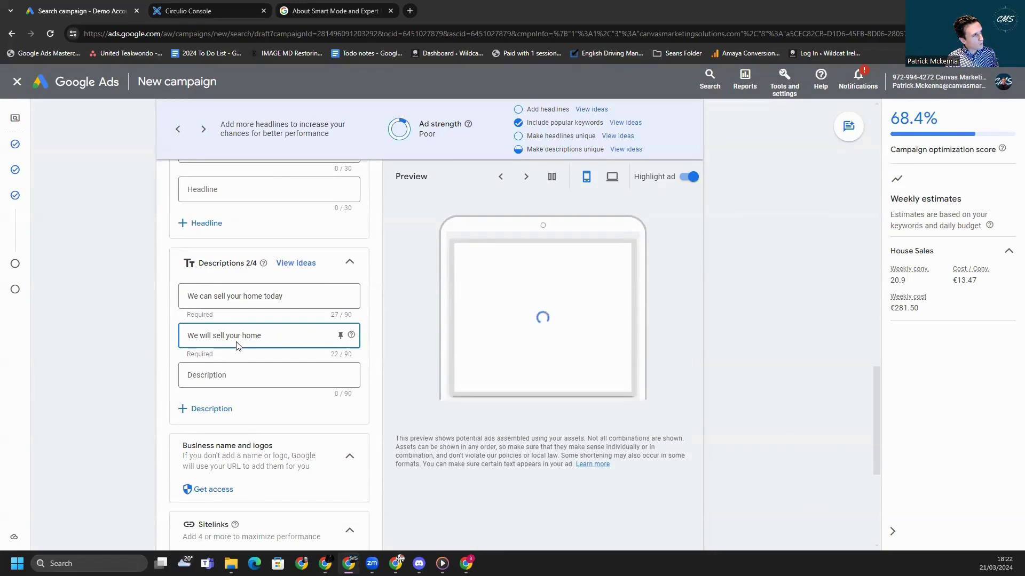
{"action": "key", "text": "BackSpace"}
{"action": "type", "text": "in 1 month"}
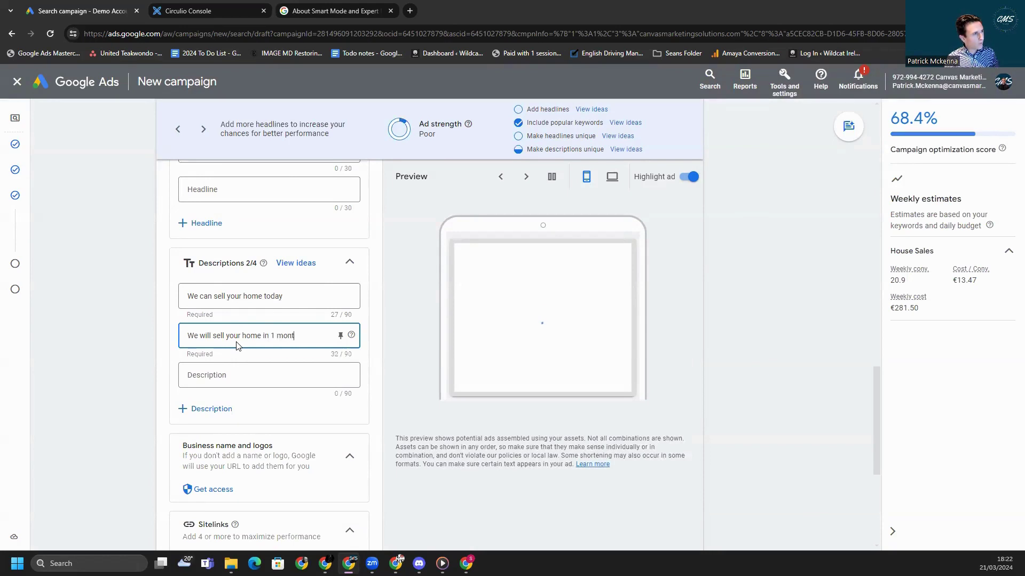
{"action": "left_click", "coordinate": [302, 379]}
{"action": "left_click", "coordinate": [310, 333]}
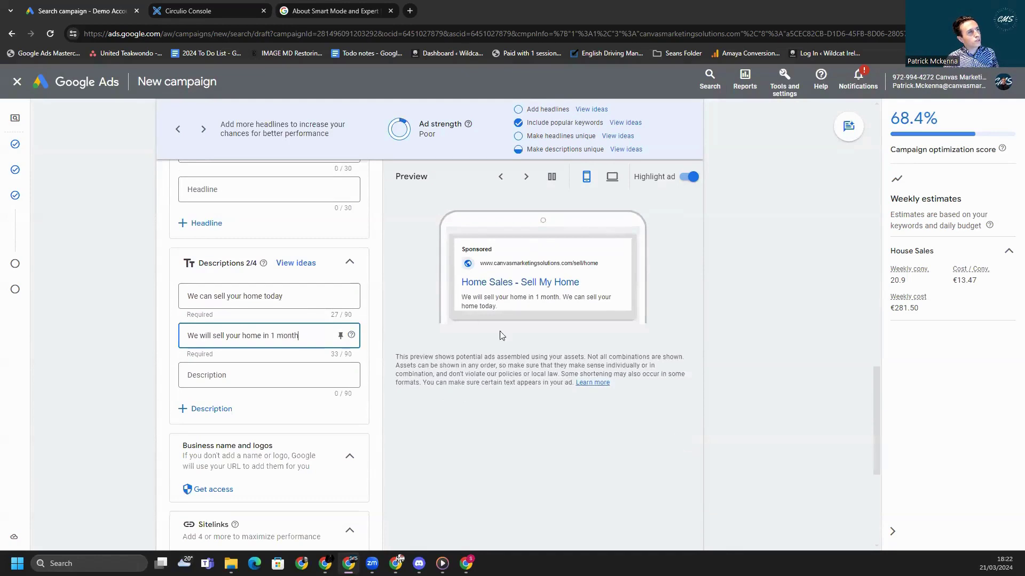
Preview the ad in desktop view, browse its headline and description combinations, and compare them with the entered headlines.
{"action": "left_click", "coordinate": [612, 176]}
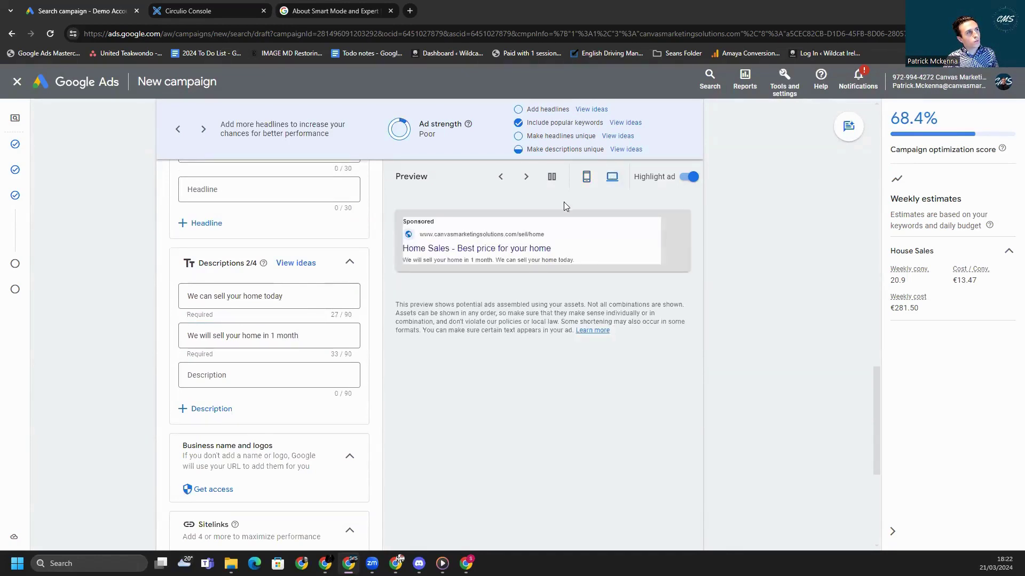
{"action": "left_click", "coordinate": [526, 178]}
{"action": "left_click", "coordinate": [527, 178]}
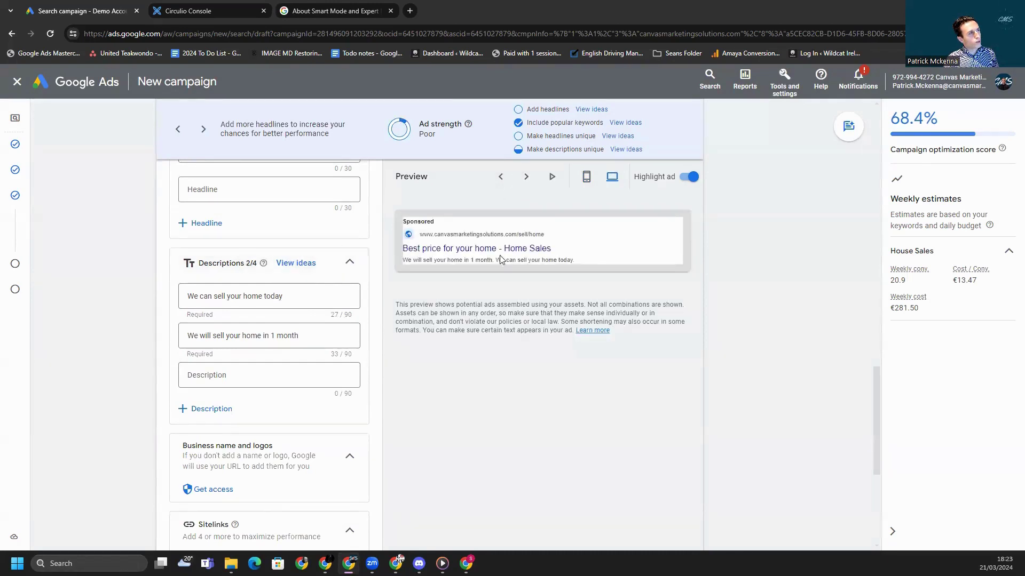
{"action": "scroll", "coordinate": [299, 261], "scroll_direction": "up", "scroll_amount": 5}
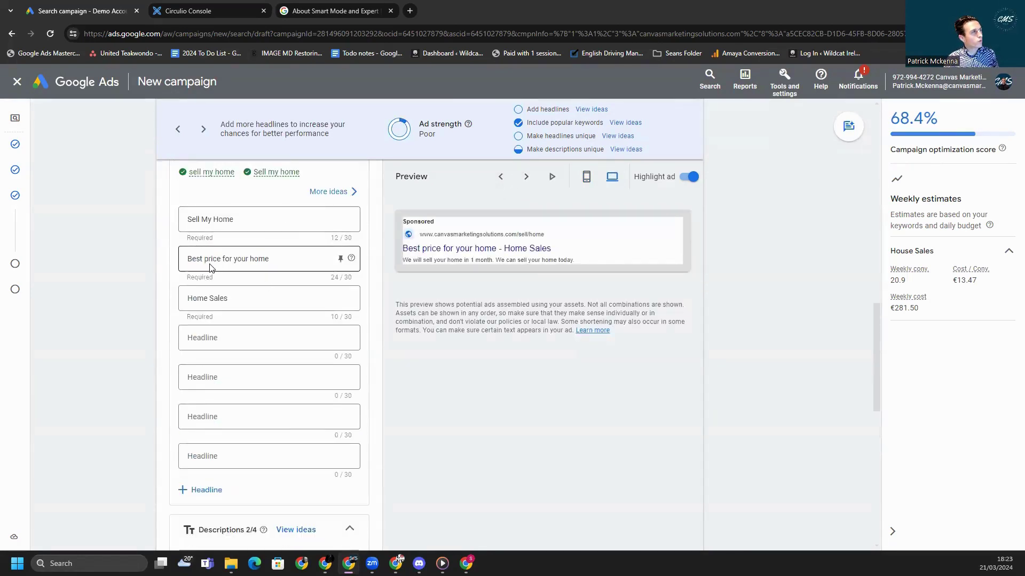
{"action": "scroll", "coordinate": [264, 322], "scroll_direction": "down", "scroll_amount": 7}
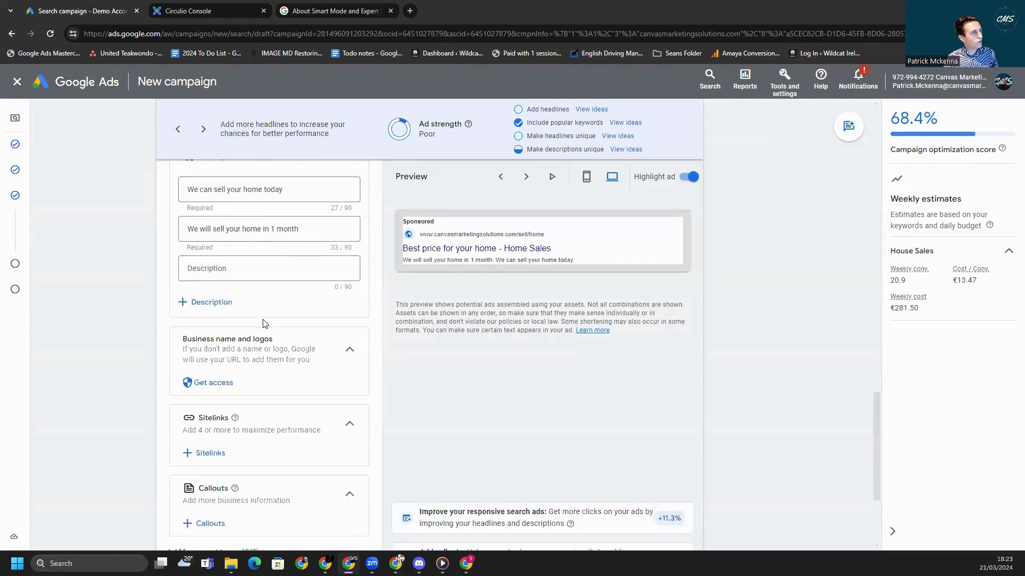
Open the access page for business name and logos, and close the billing setup page without entering anything.
{"action": "scroll", "coordinate": [262, 324], "scroll_direction": "down", "scroll_amount": 1}
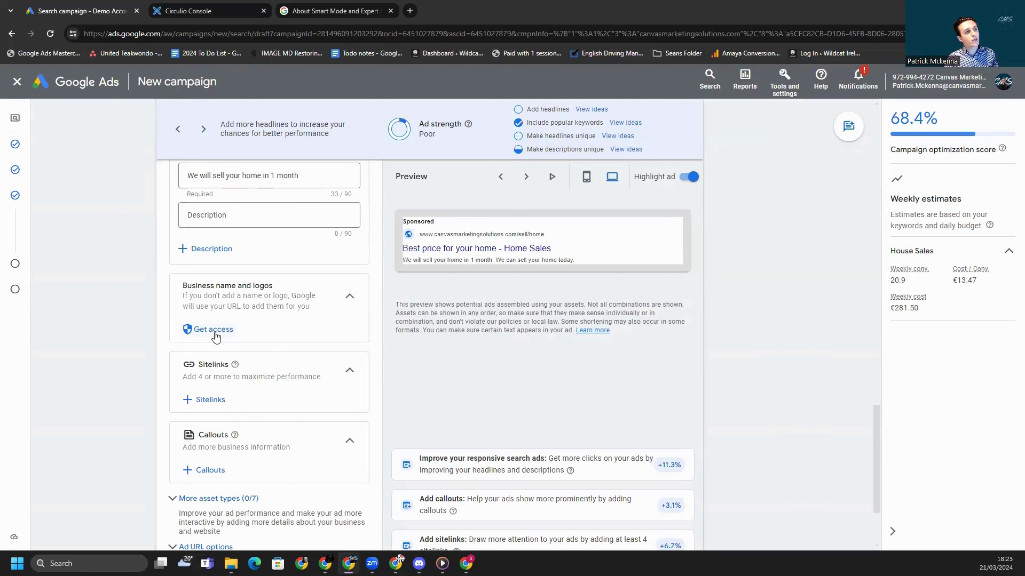
{"action": "left_click", "coordinate": [785, 85]}
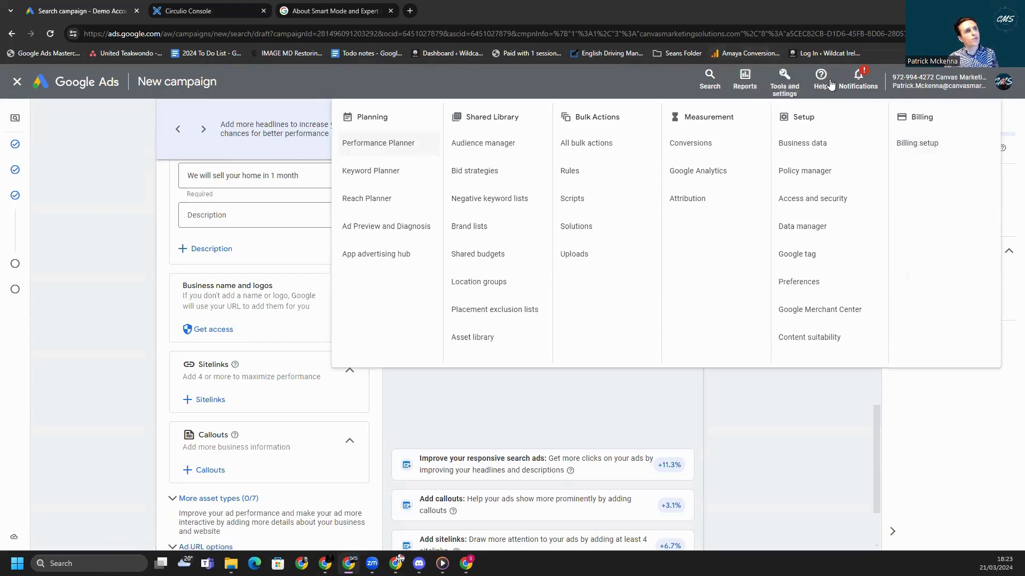
{"action": "left_click", "coordinate": [214, 331]}
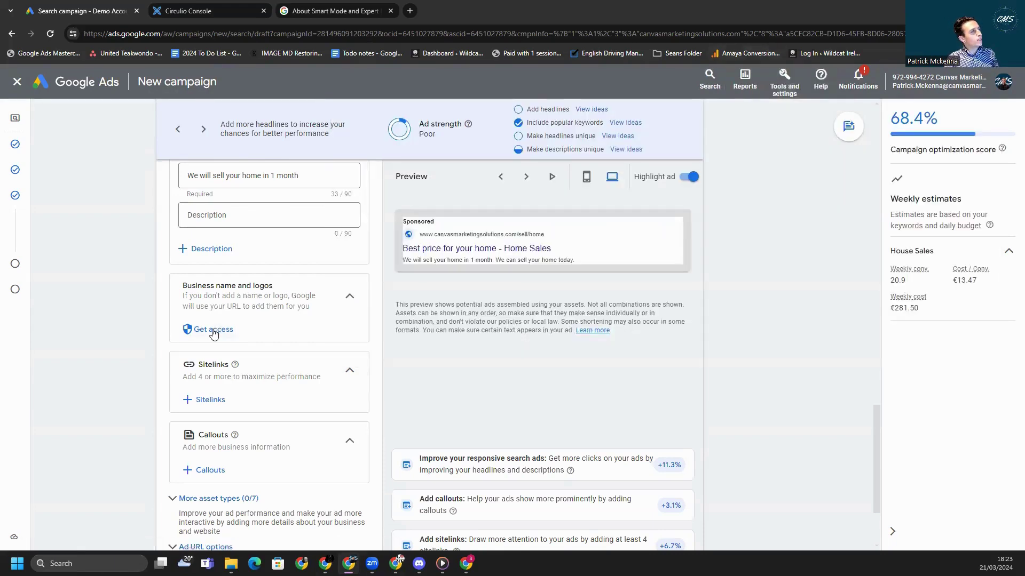
{"action": "left_click", "coordinate": [214, 331]}
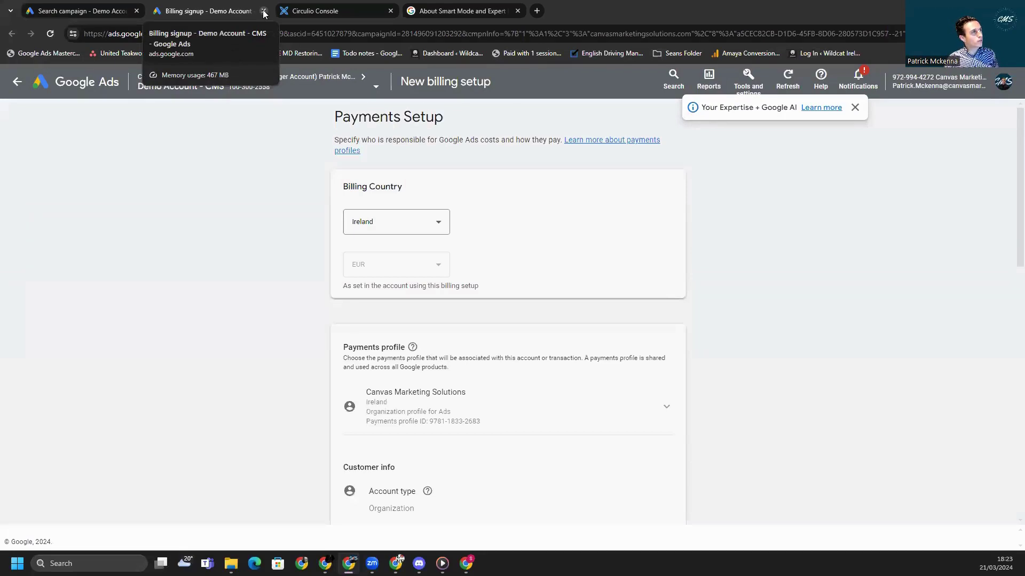
{"action": "left_click", "coordinate": [264, 11]}
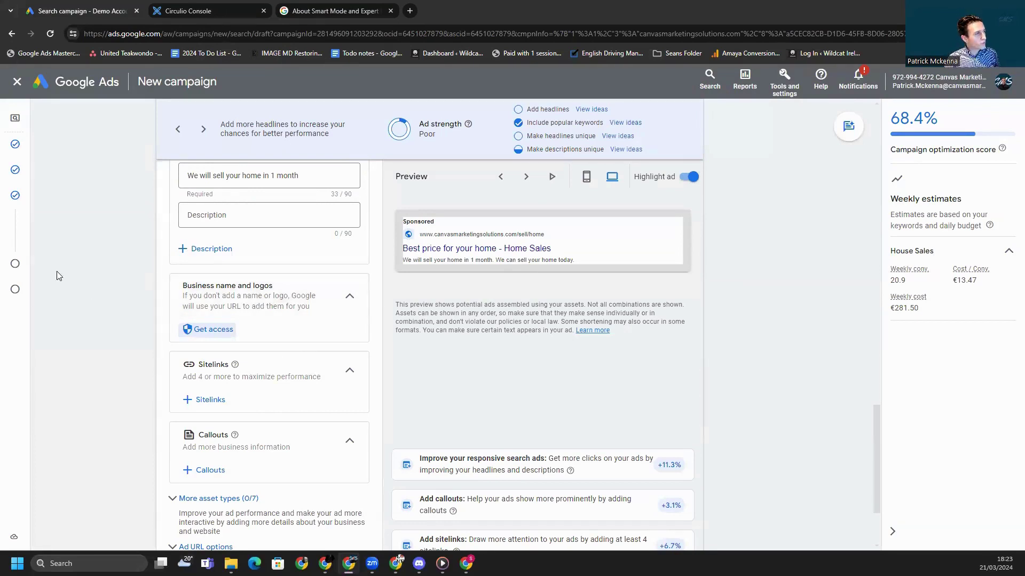
Create the suggested Services Offered sitelink for the campaign with its suggested text and final URL.
{"action": "scroll", "coordinate": [109, 317], "scroll_direction": "down", "scroll_amount": 2}
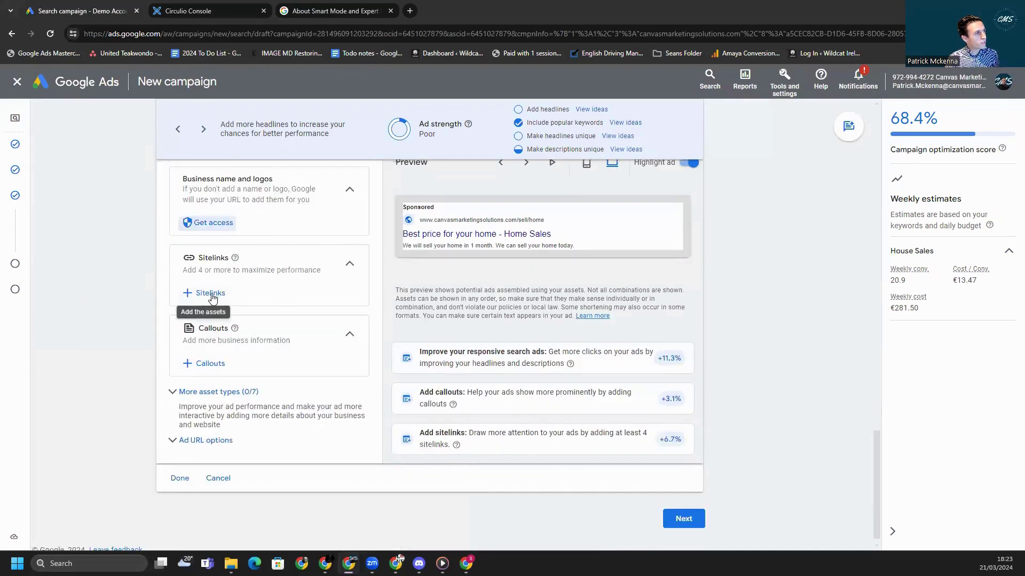
{"action": "left_click", "coordinate": [211, 295]}
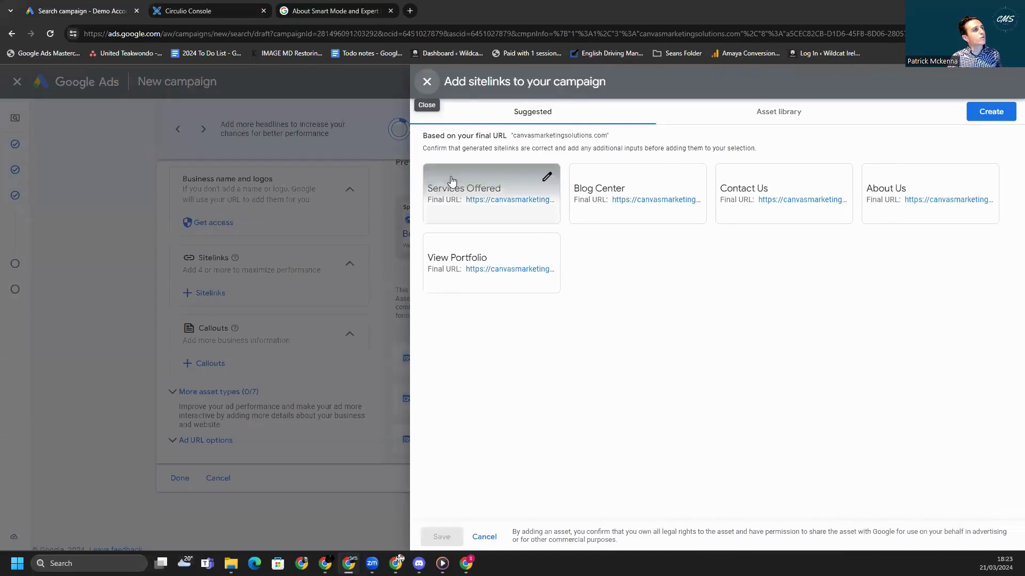
{"action": "left_click", "coordinate": [455, 189]}
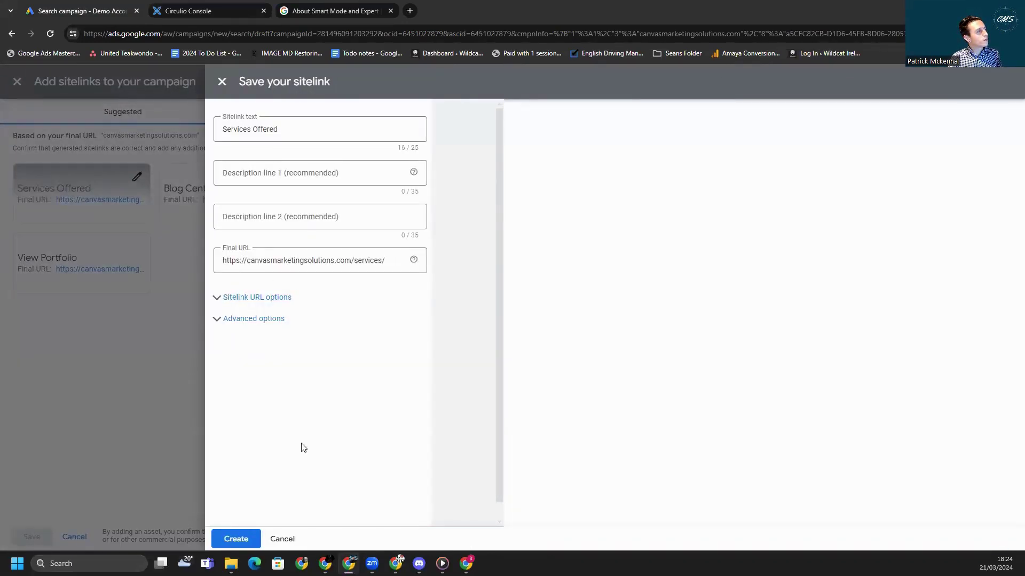
{"action": "left_click", "coordinate": [236, 539]}
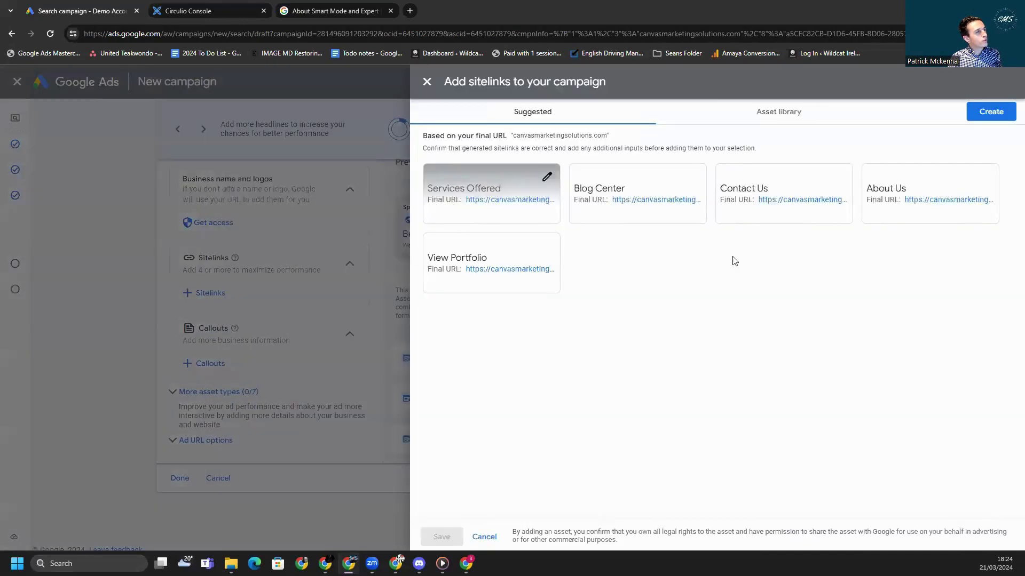
Create the suggested Blog Center, Contact Us, About Us and View Portfolio sitelinks, and save all the selected sitelinks to the campaign.
{"action": "left_click", "coordinate": [618, 199]}
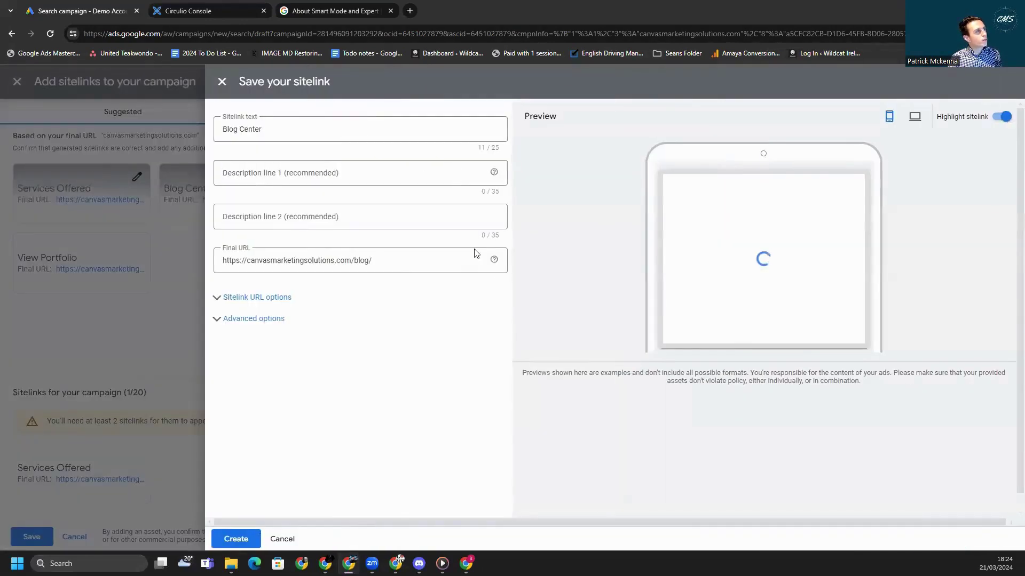
{"action": "left_click", "coordinate": [235, 539]}
{"action": "left_click", "coordinate": [743, 190]}
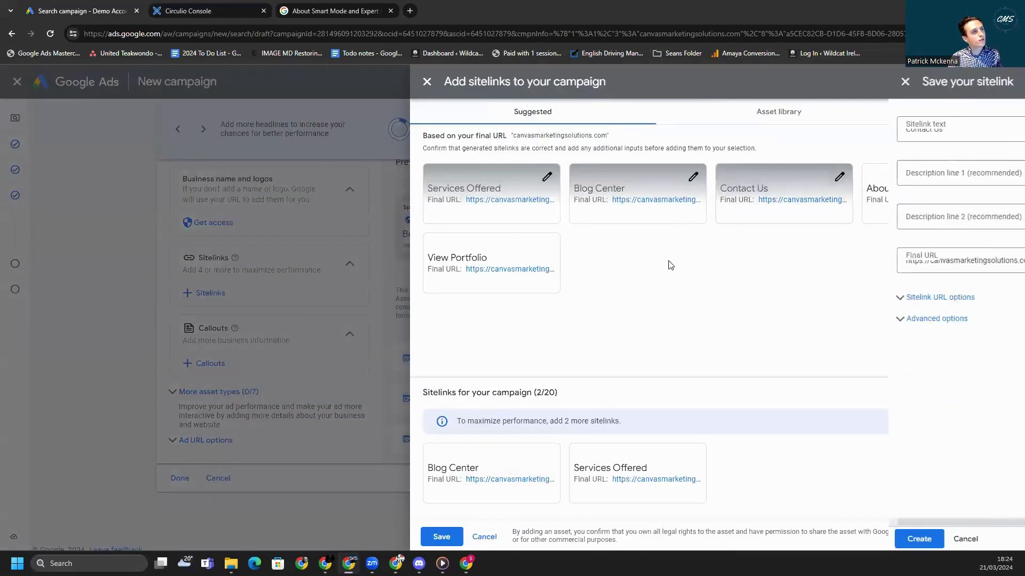
{"action": "left_click", "coordinate": [236, 539]}
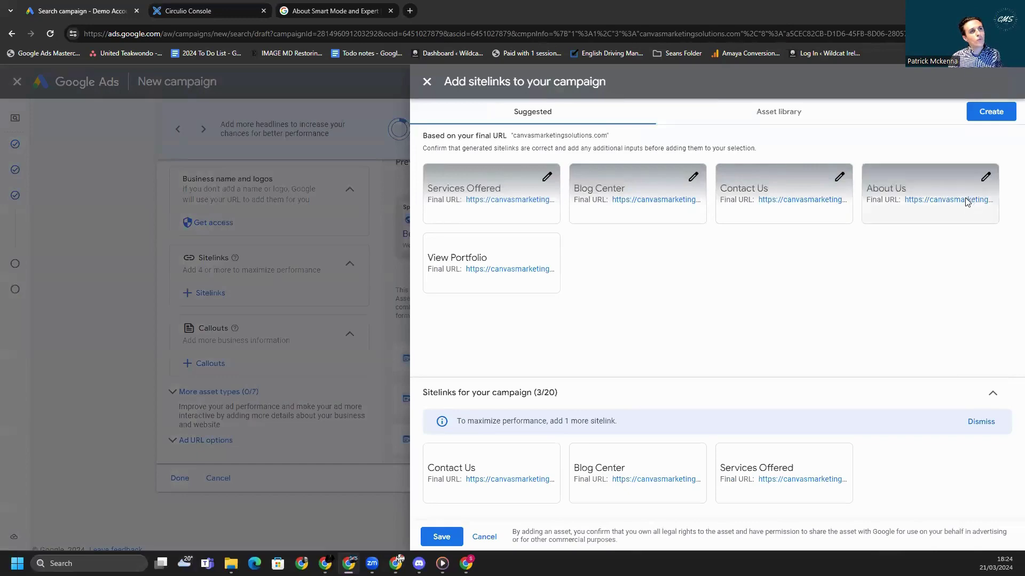
{"action": "left_click", "coordinate": [966, 199]}
{"action": "left_click", "coordinate": [236, 539]}
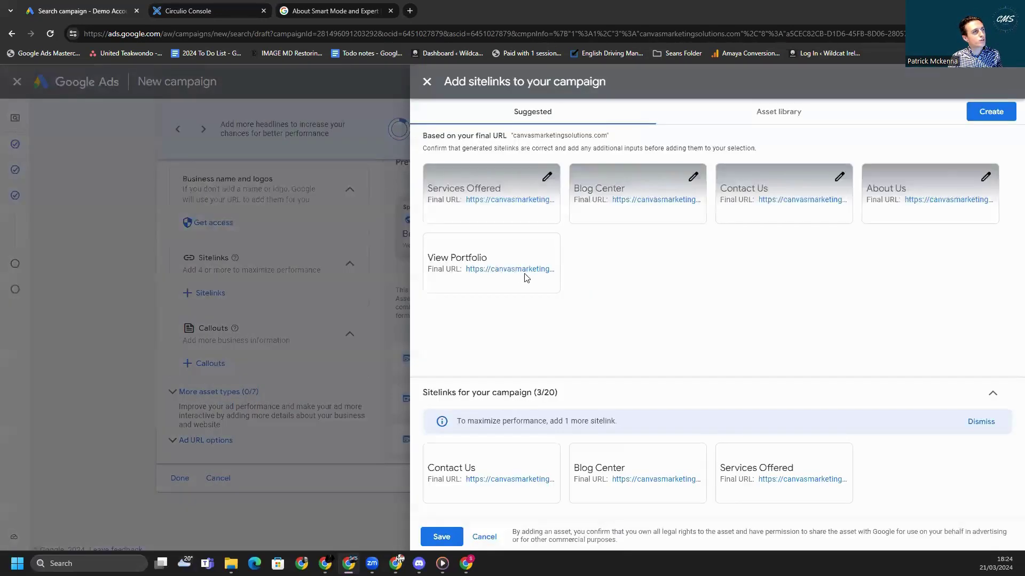
{"action": "left_click", "coordinate": [526, 271]}
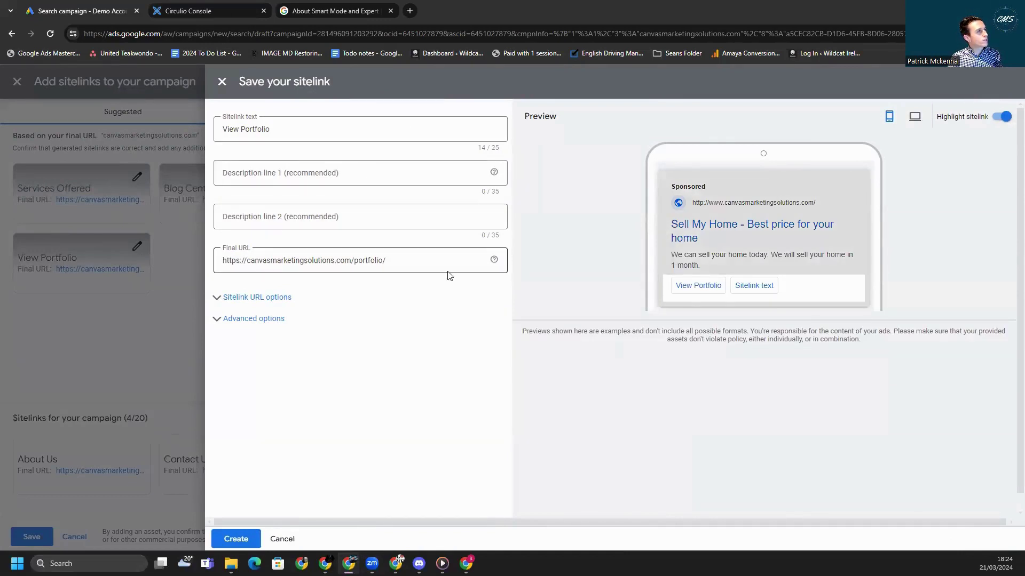
{"action": "left_click", "coordinate": [230, 536]}
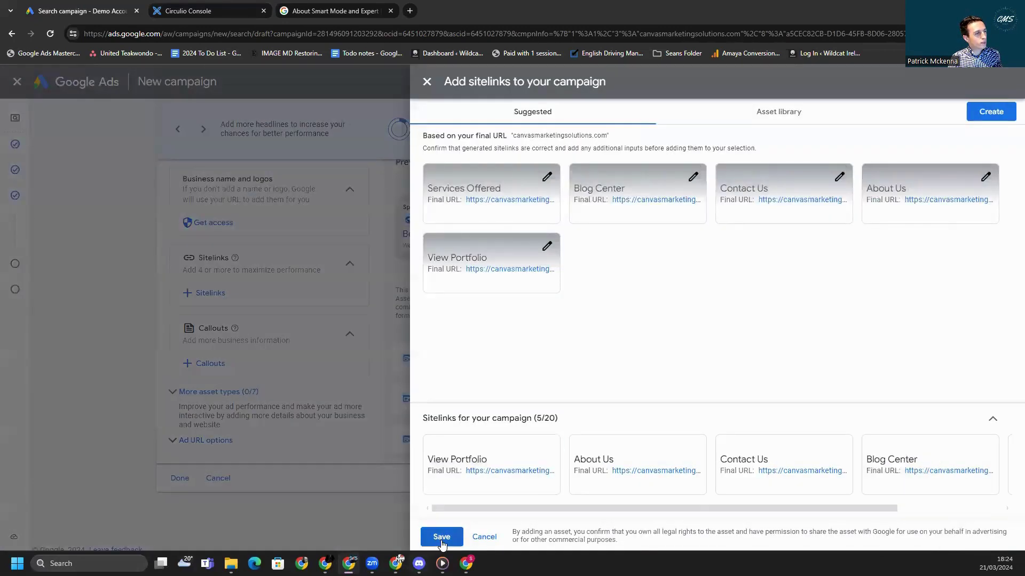
{"action": "left_click", "coordinate": [442, 536]}
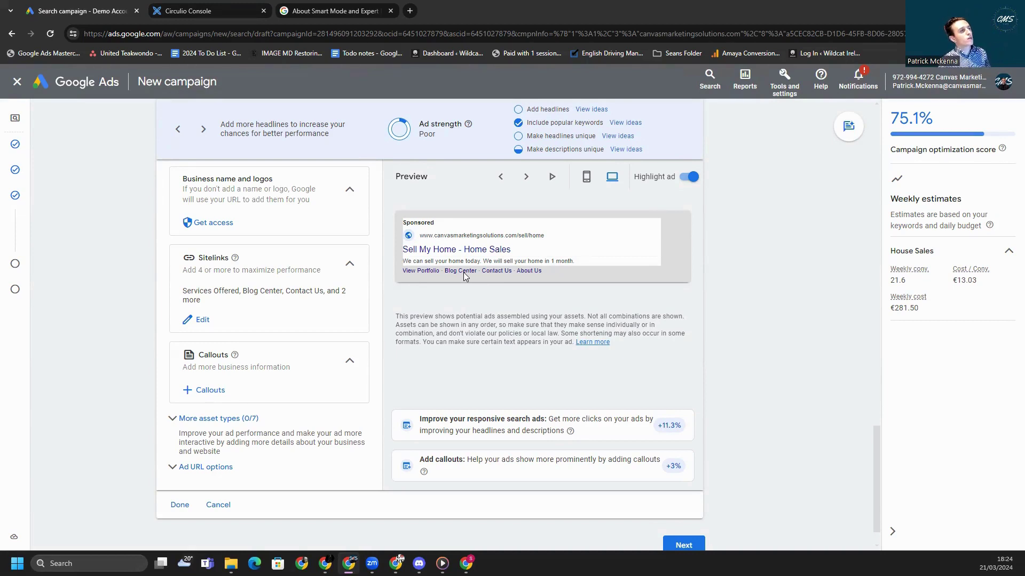
Preview the ad with its sitelinks in mobile view.
{"action": "left_click", "coordinate": [586, 176]}
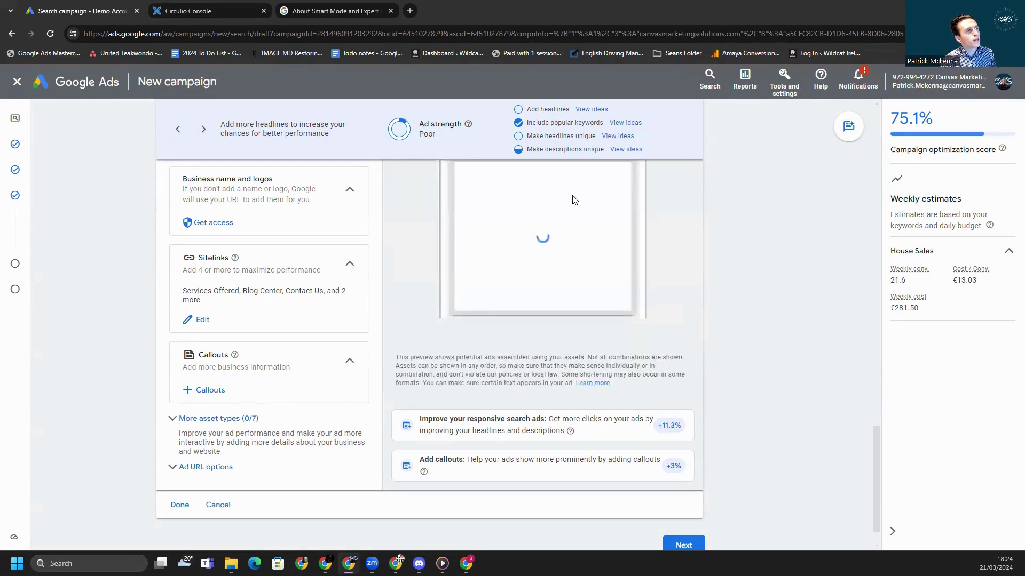
{"action": "scroll", "coordinate": [581, 269], "scroll_direction": "up", "scroll_amount": 1}
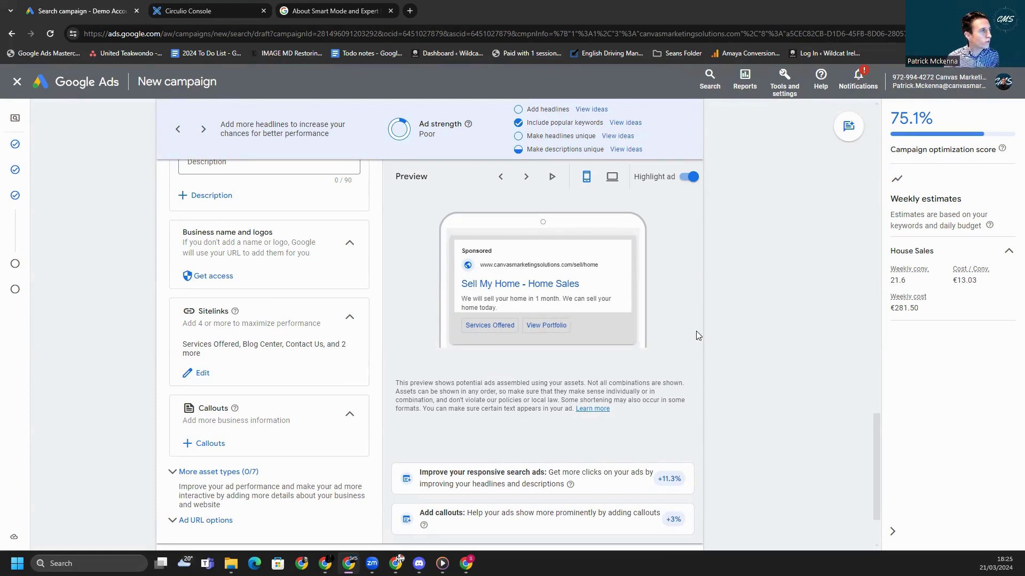
{"action": "scroll", "coordinate": [217, 395], "scroll_direction": "down", "scroll_amount": 1}
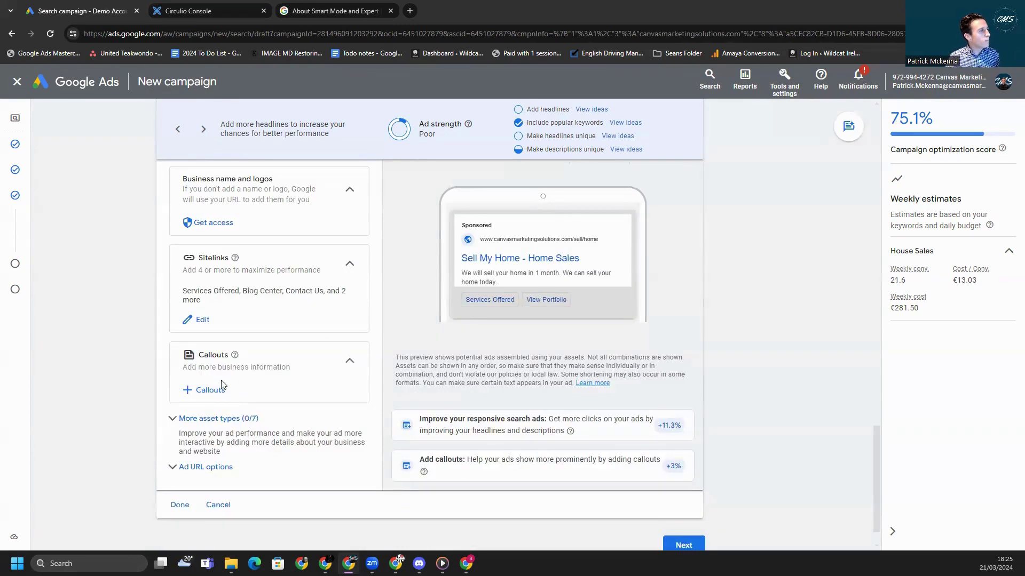
Add a campaign-level callout reading Free Property Assessment and apply it to the campaign.
{"action": "left_click", "coordinate": [213, 391]}
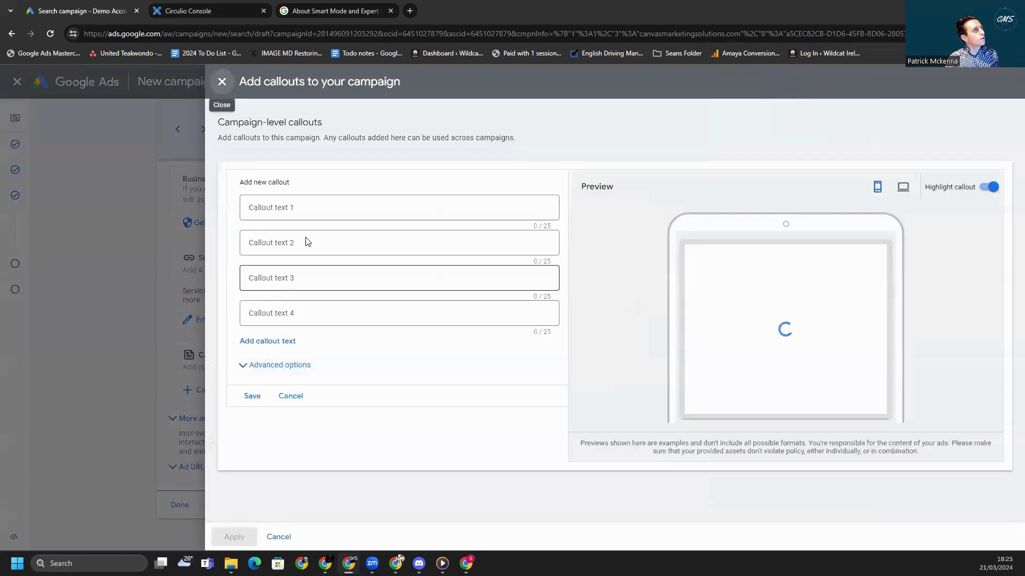
{"action": "left_click", "coordinate": [314, 211]}
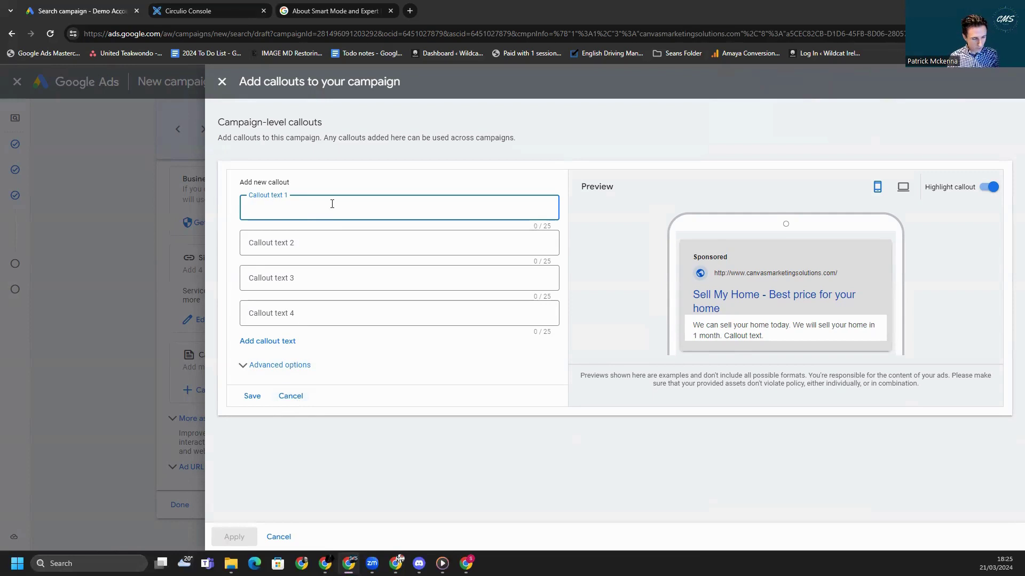
{"action": "type", "text": "Free Pro"}
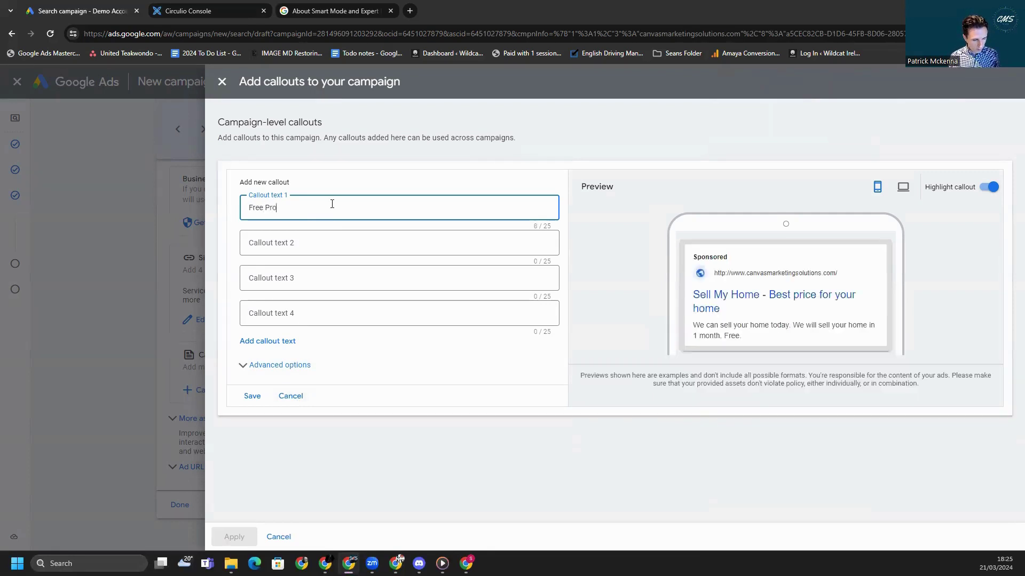
{"action": "type", "text": "perty A"}
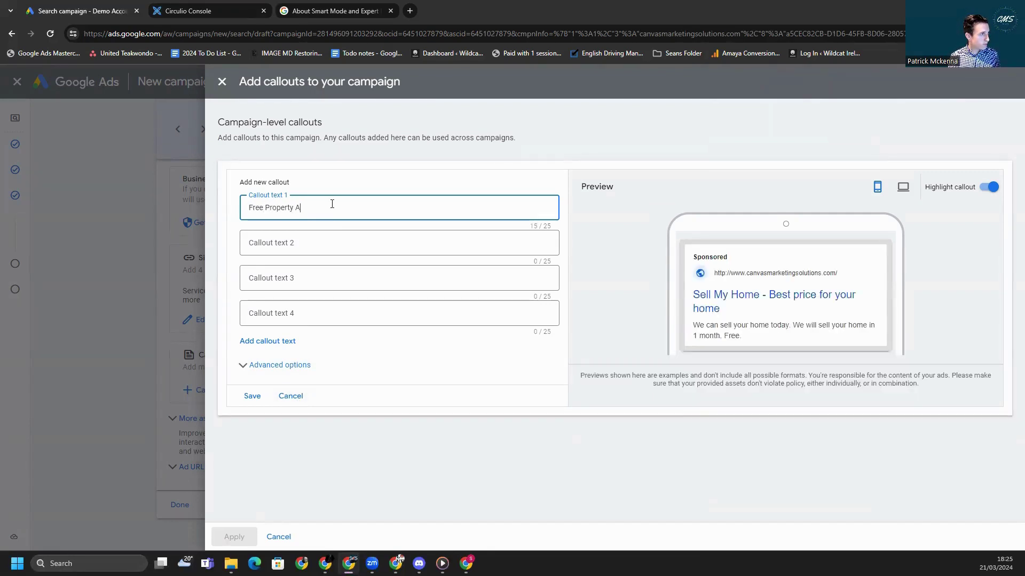
{"action": "type", "text": "ssessment"}
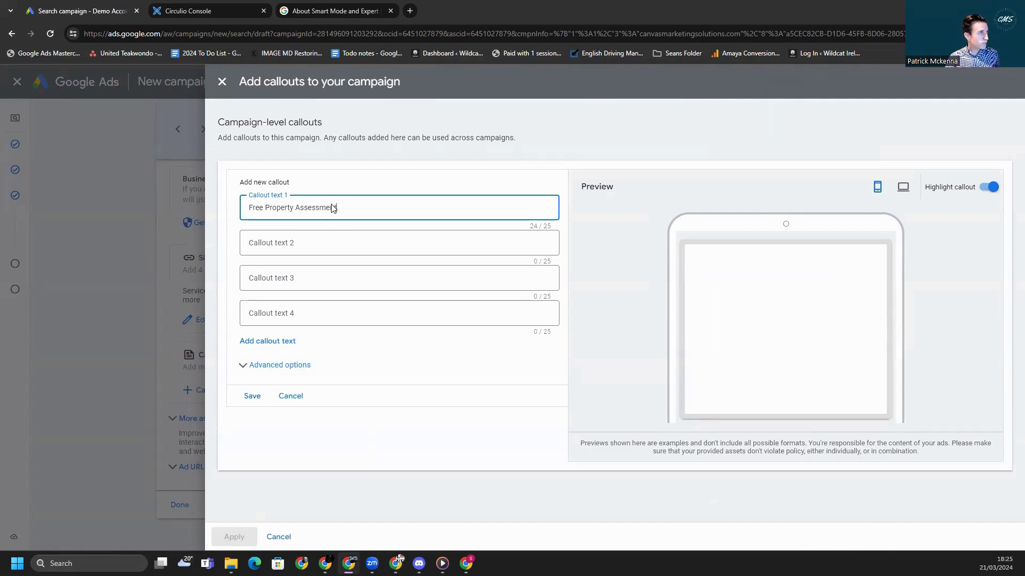
{"action": "left_click", "coordinate": [252, 396]}
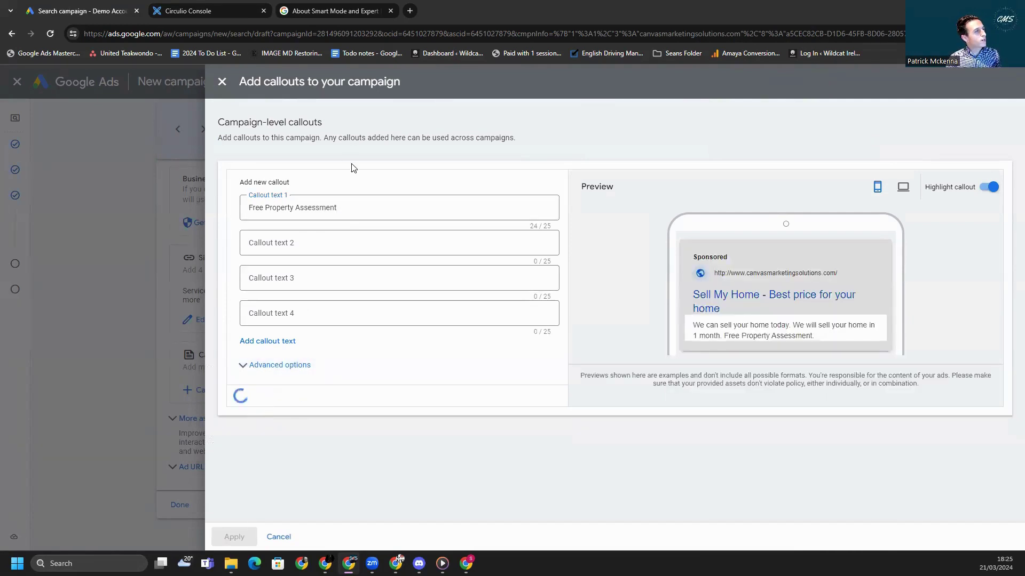
{"action": "left_click", "coordinate": [248, 537]}
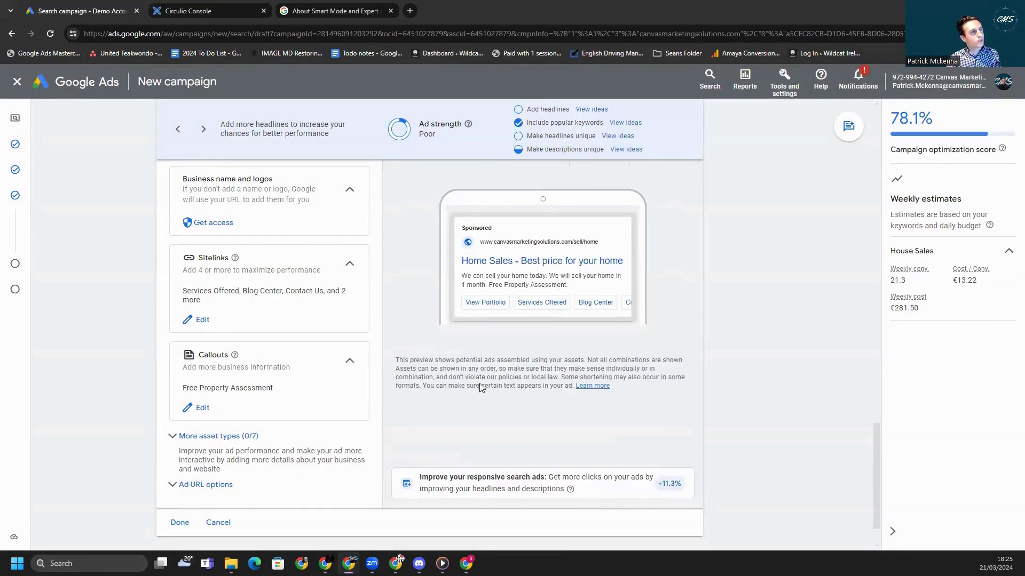
Finish the responsive search ad, review the House Sales ad group's keywords and ad, and continue to the budget.
{"action": "scroll", "coordinate": [483, 380], "scroll_direction": "down", "scroll_amount": 1}
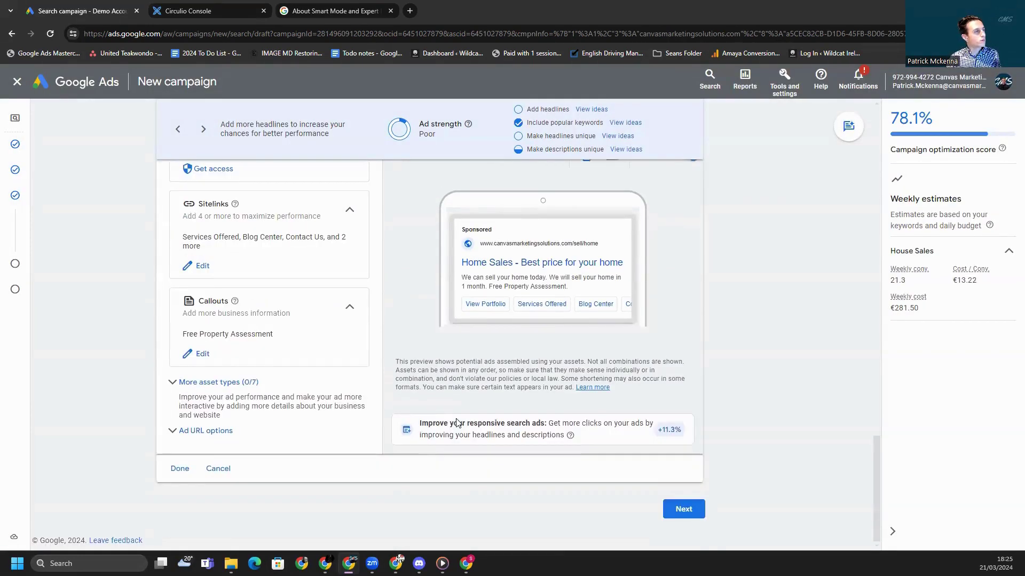
{"action": "left_click", "coordinate": [184, 469]}
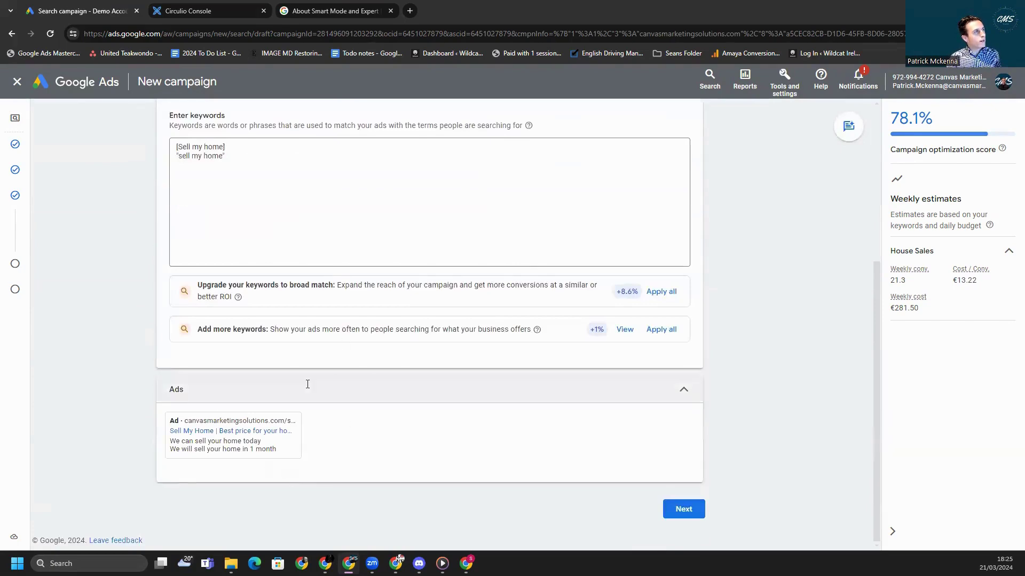
{"action": "scroll", "coordinate": [306, 389], "scroll_direction": "up", "scroll_amount": 5}
{"action": "scroll", "coordinate": [275, 373], "scroll_direction": "down", "scroll_amount": 5}
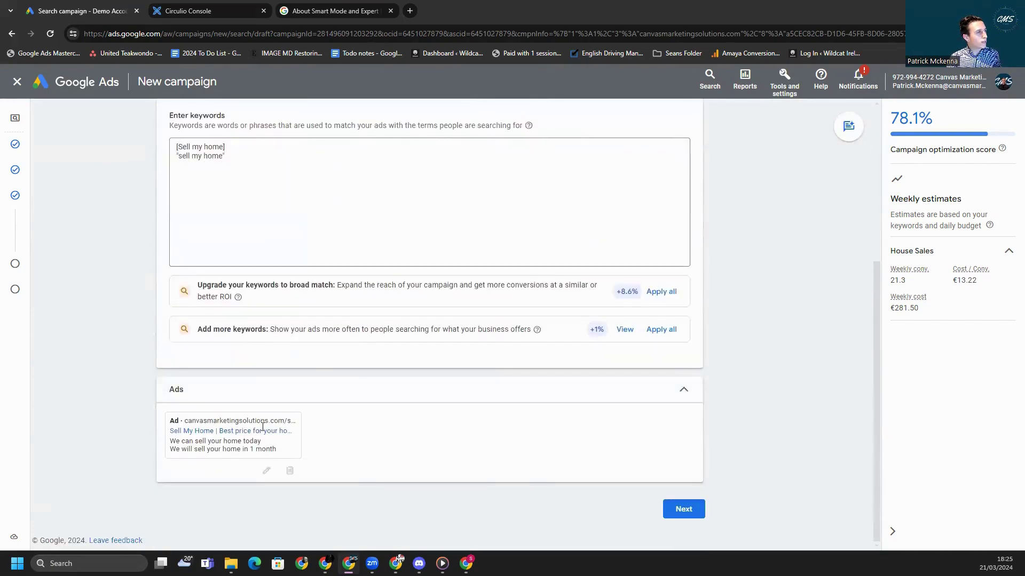
{"action": "scroll", "coordinate": [365, 326], "scroll_direction": "up", "scroll_amount": 3}
{"action": "scroll", "coordinate": [365, 326], "scroll_direction": "up", "scroll_amount": 3}
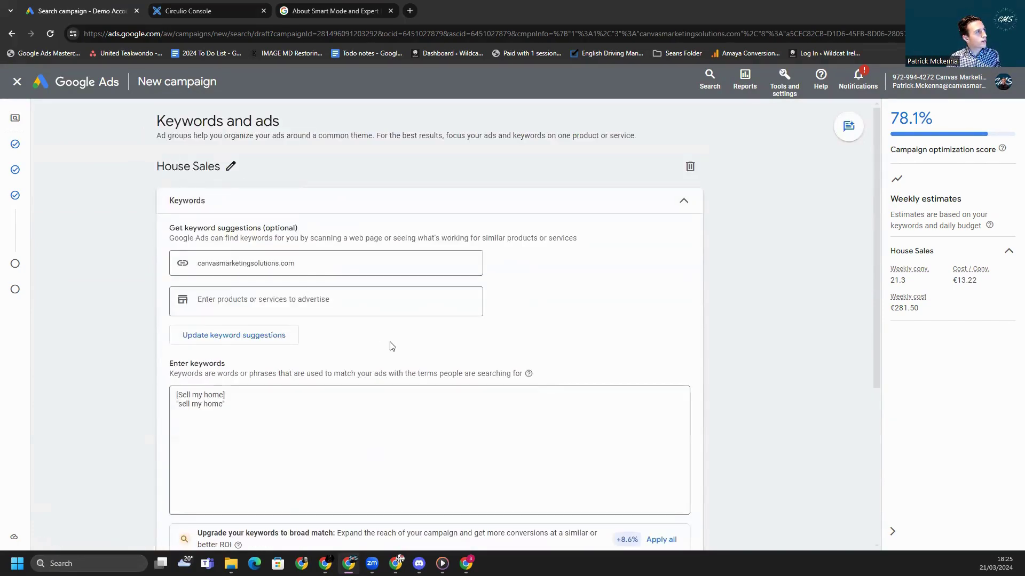
{"action": "scroll", "coordinate": [507, 411], "scroll_direction": "down", "scroll_amount": 5}
{"action": "left_click", "coordinate": [670, 503]}
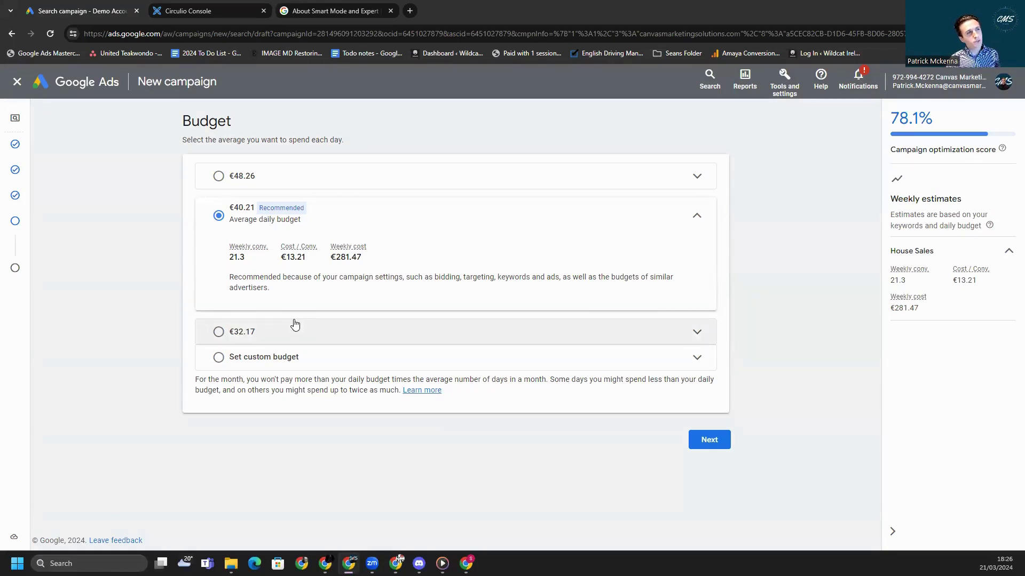
Set a custom average daily budget of €33.00 for the campaign and continue to the final review.
{"action": "left_click", "coordinate": [238, 359]}
{"action": "double_click", "coordinate": [273, 313]}
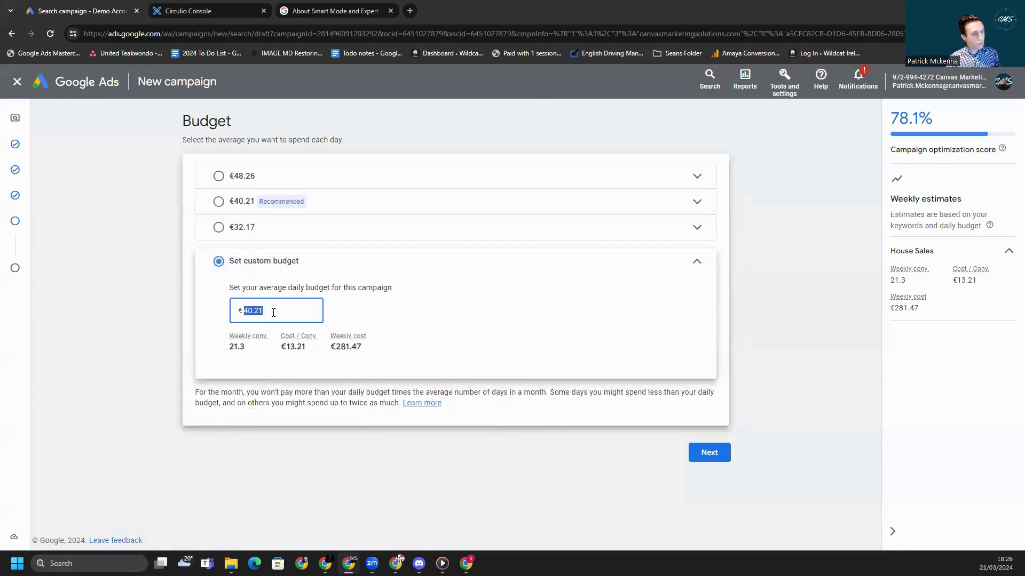
{"action": "type", "text": "33"}
{"action": "left_click", "coordinate": [489, 321]}
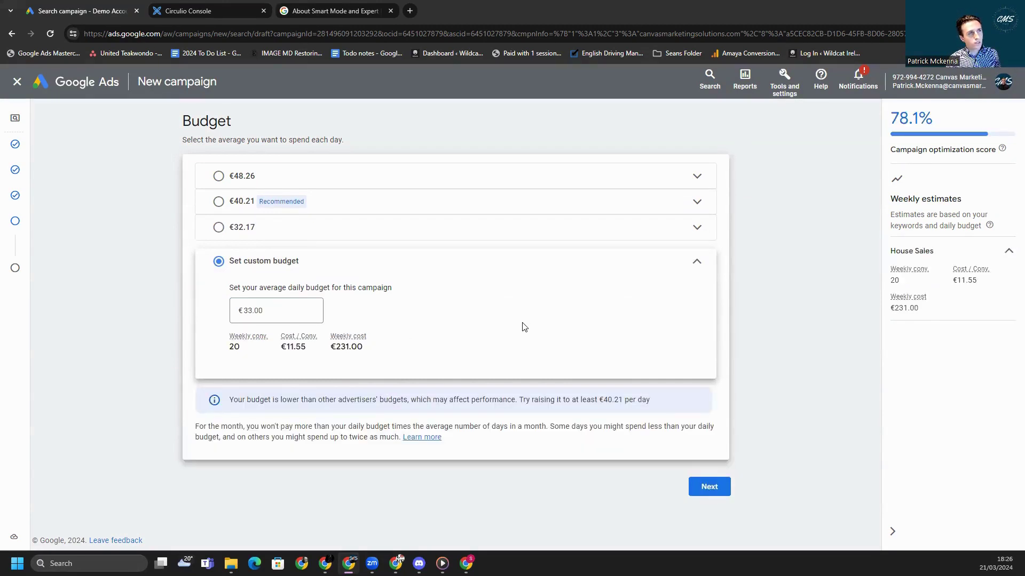
{"action": "left_click", "coordinate": [704, 488]}
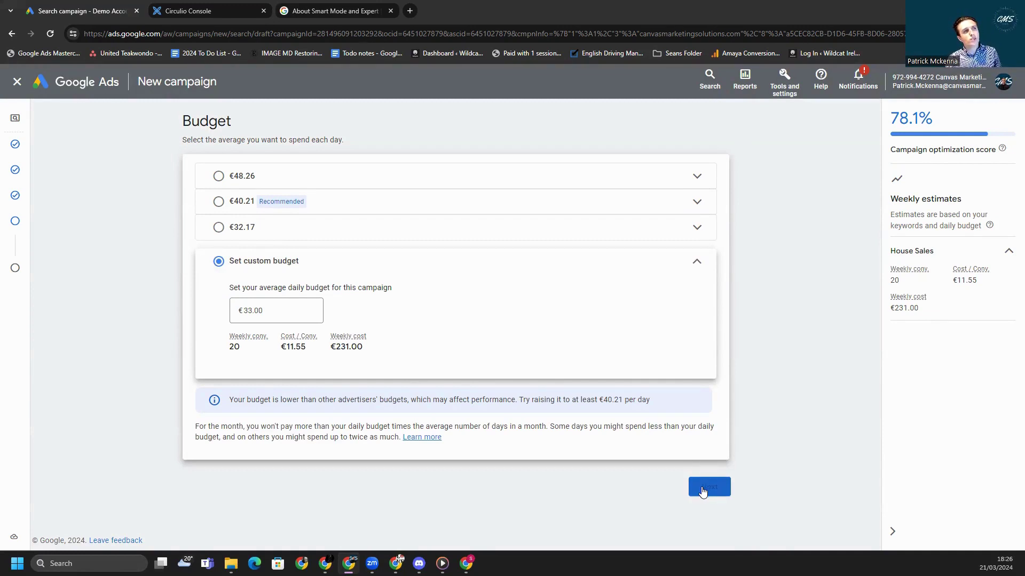
{"action": "left_click", "coordinate": [702, 490]}
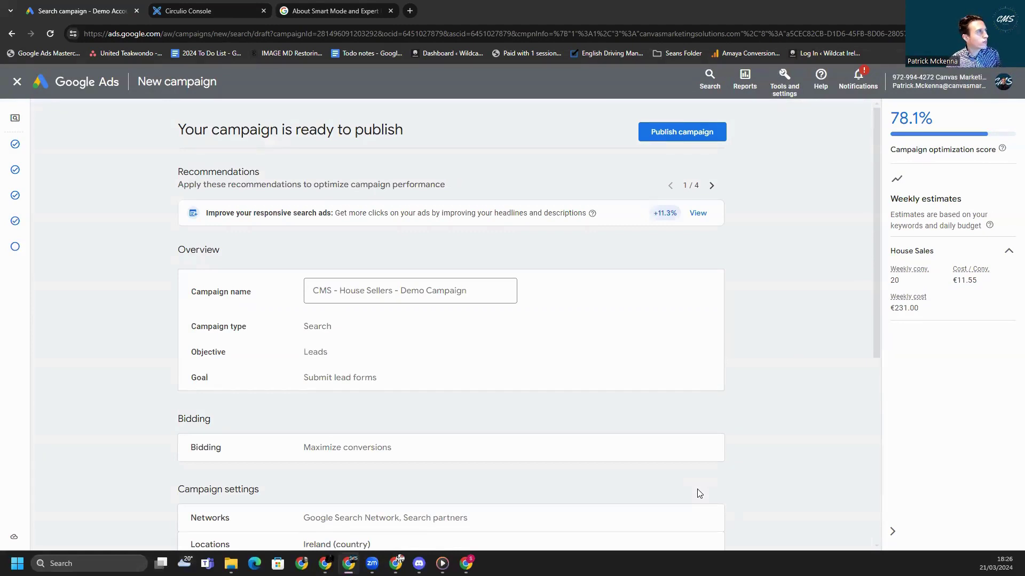
Publish the CMS - House Sellers - Demo Campaign and set its status to paused.
{"action": "mouse_move", "coordinate": [21, 178]}
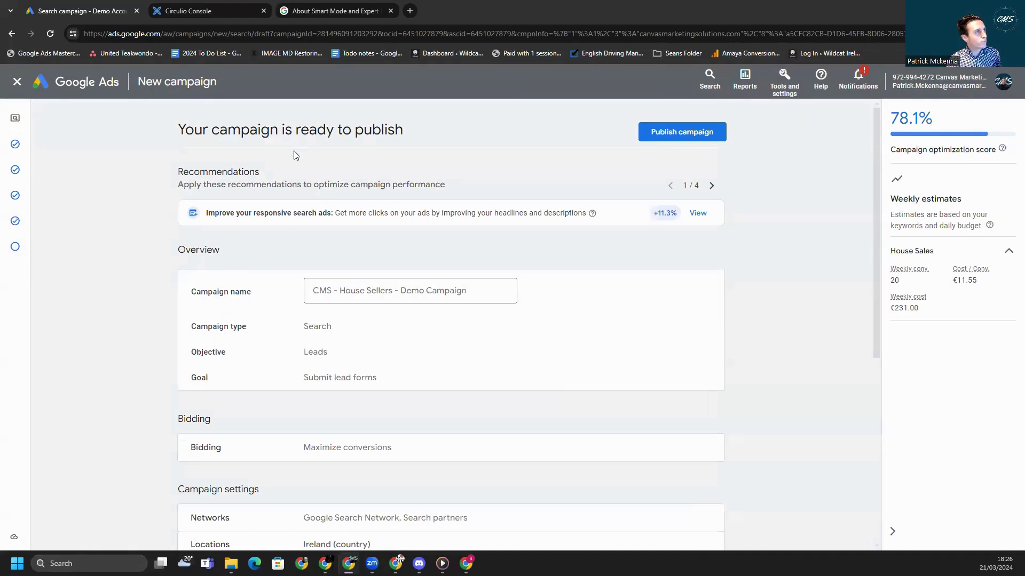
{"action": "left_click", "coordinate": [651, 131]}
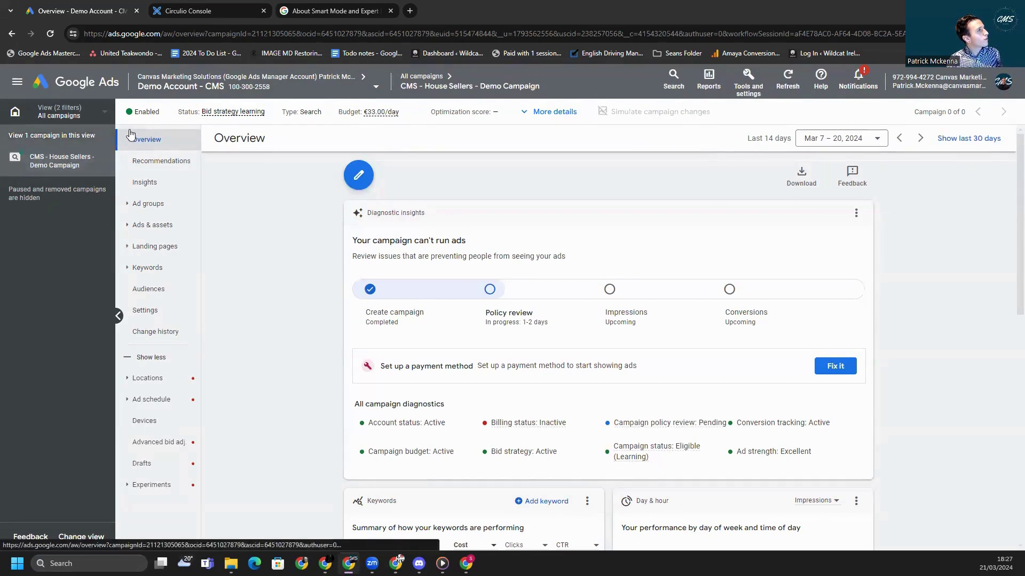
{"action": "left_click", "coordinate": [140, 113]}
{"action": "left_click", "coordinate": [152, 151]}
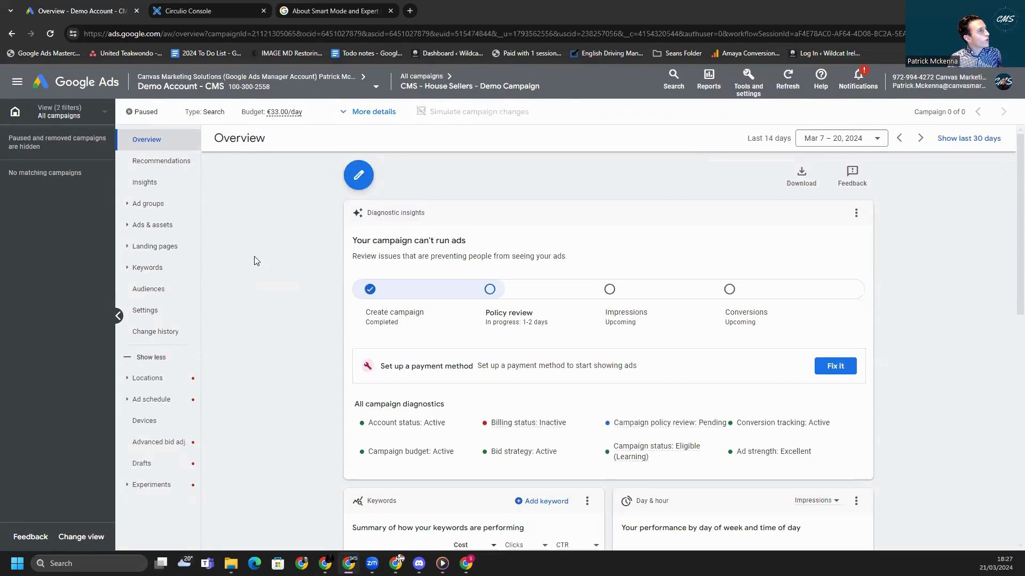
Examine the form for adding a call asset to the campaign and cancel it without entering a phone number.
{"action": "left_click", "coordinate": [155, 228]}
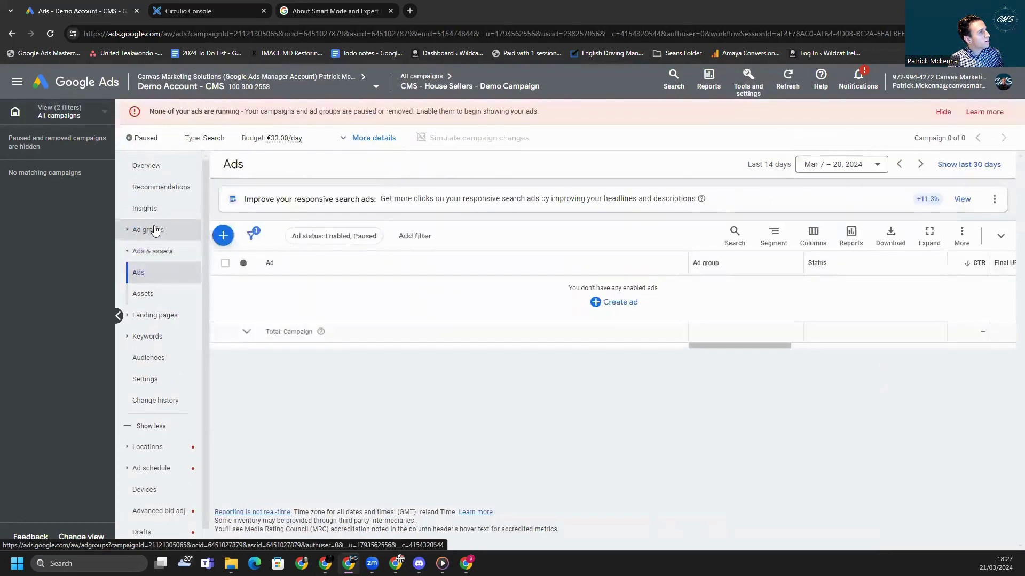
{"action": "left_click", "coordinate": [158, 295]}
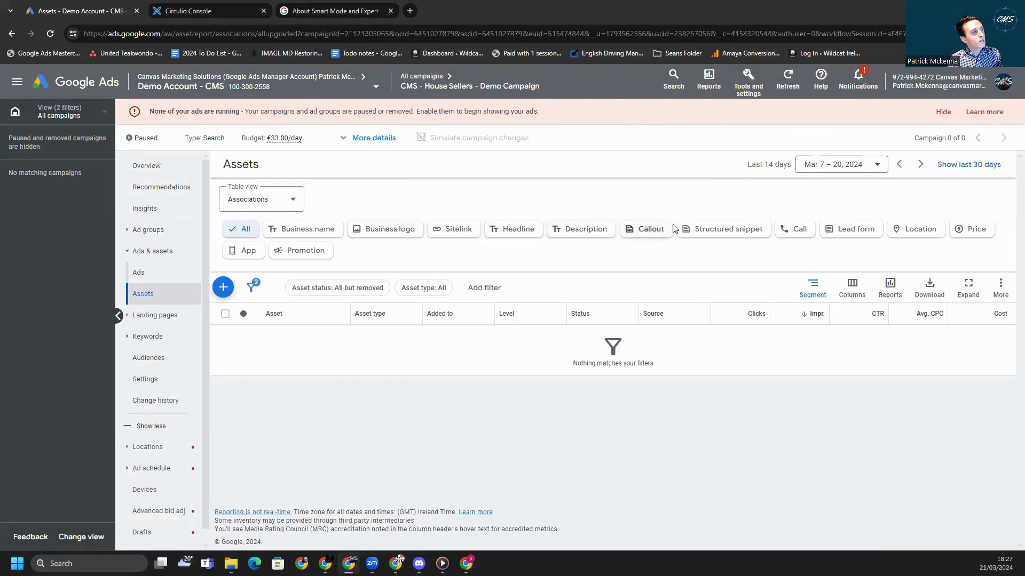
{"action": "left_click", "coordinate": [794, 229]}
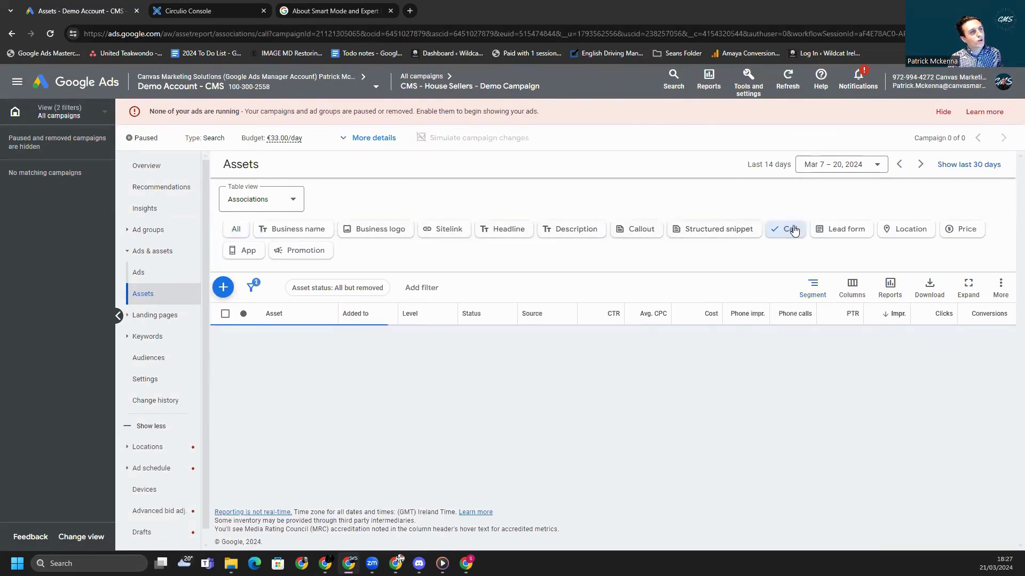
{"action": "left_click", "coordinate": [223, 288]}
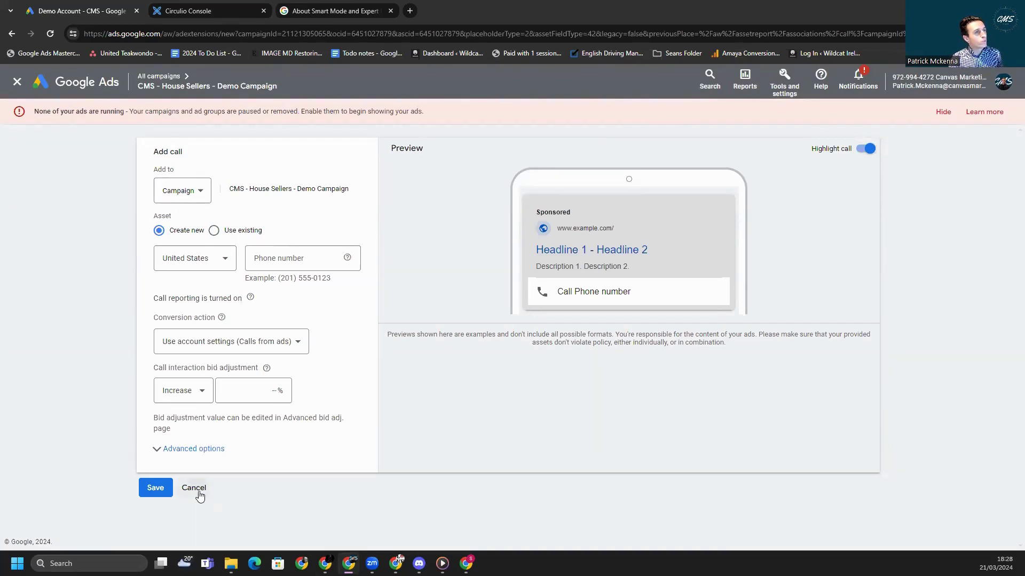
{"action": "left_click", "coordinate": [198, 494]}
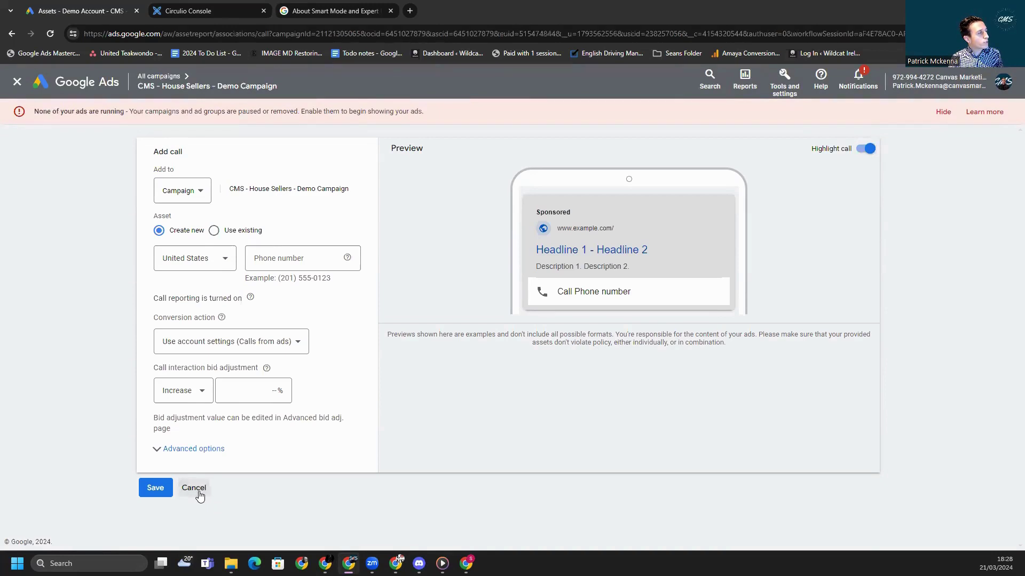